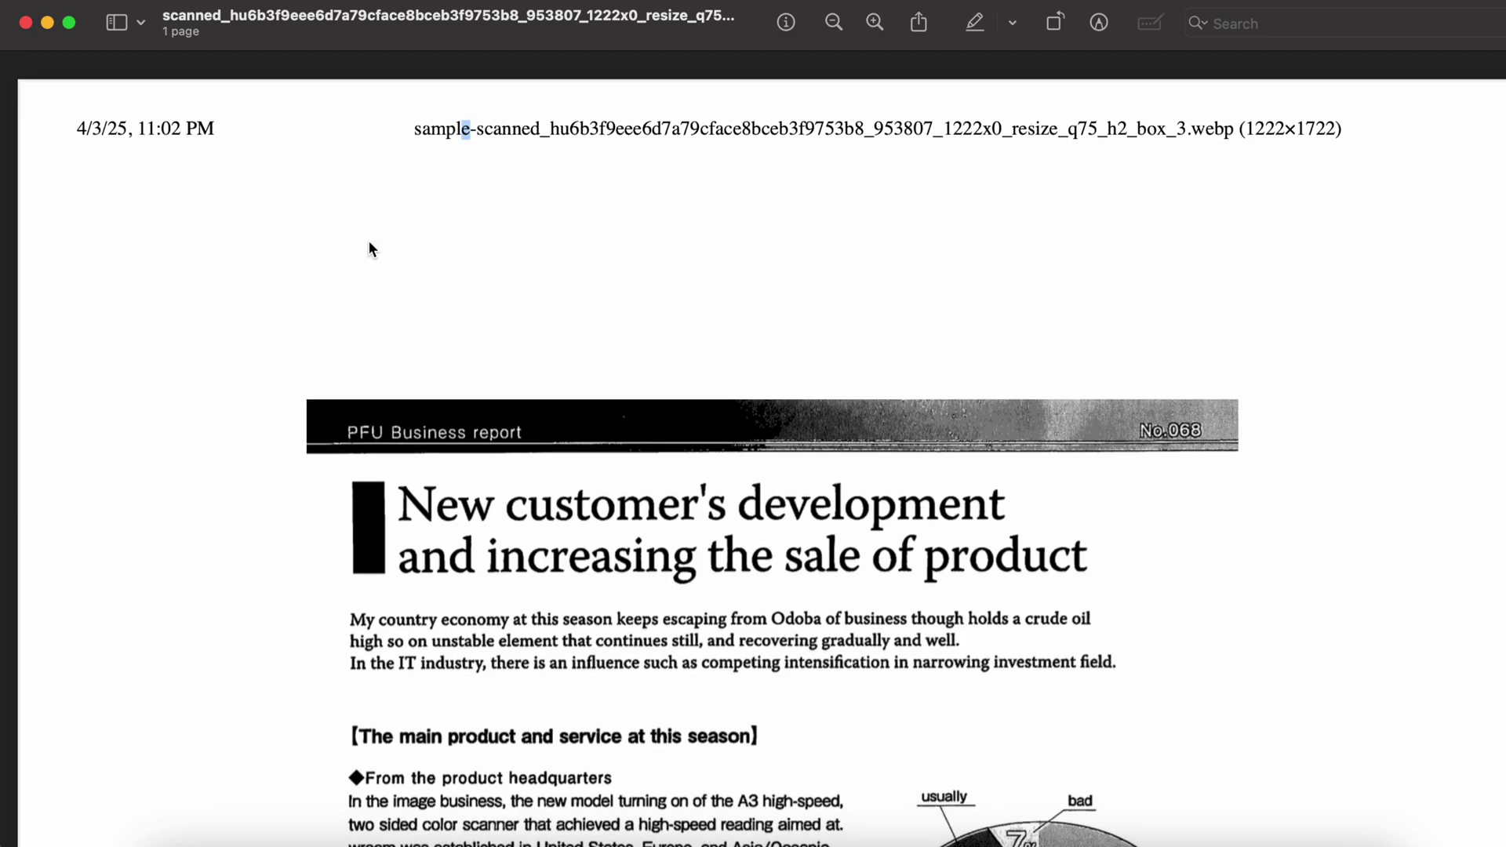
Scroll the scanned PFU Business report from the title down to the bar chart and back up.
scroll(368, 248, "down", 5)
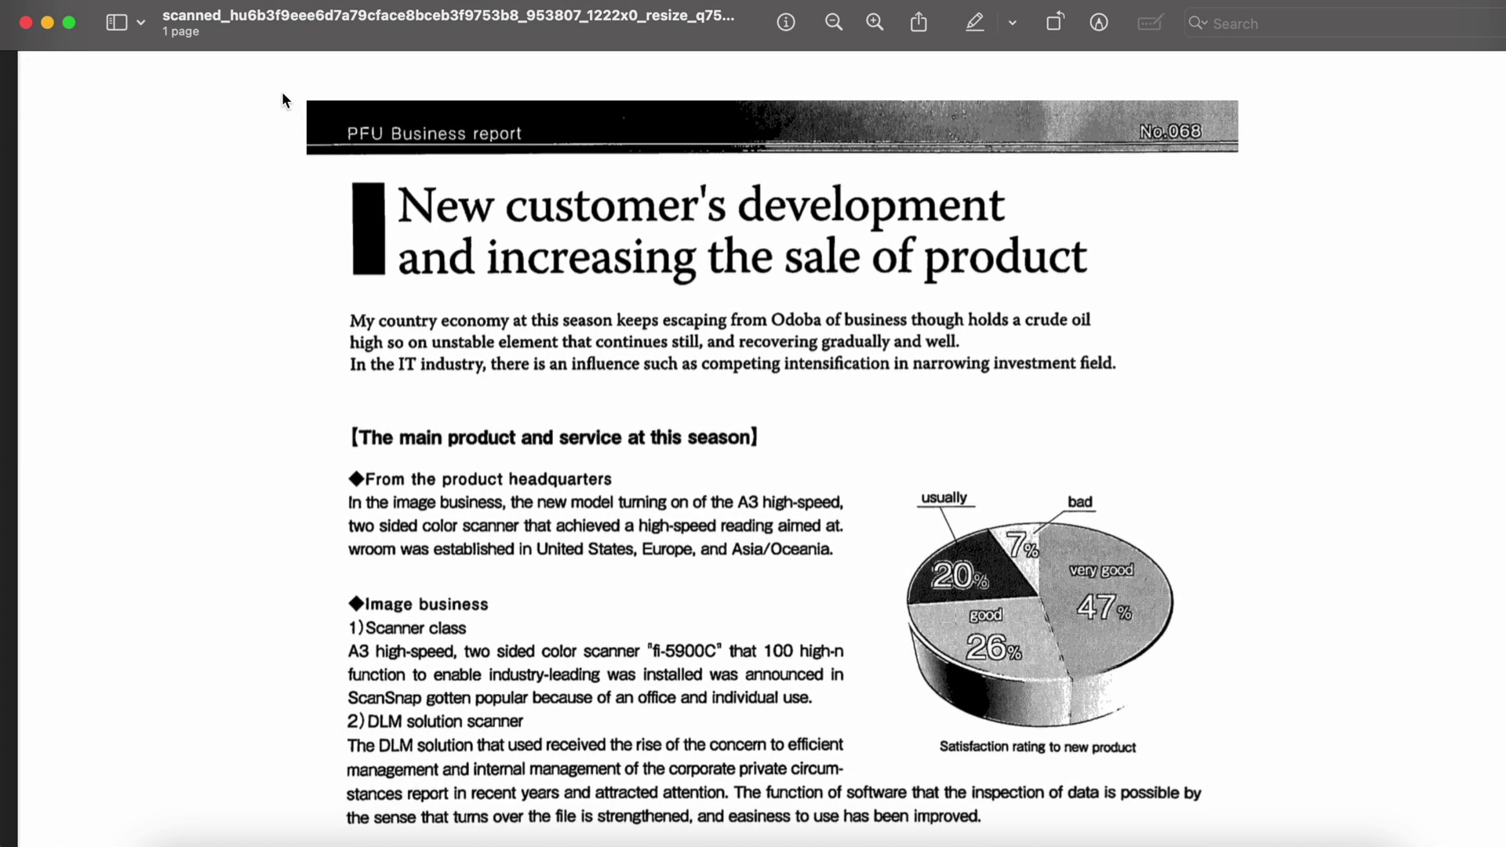
scroll(393, 137, "down", 10)
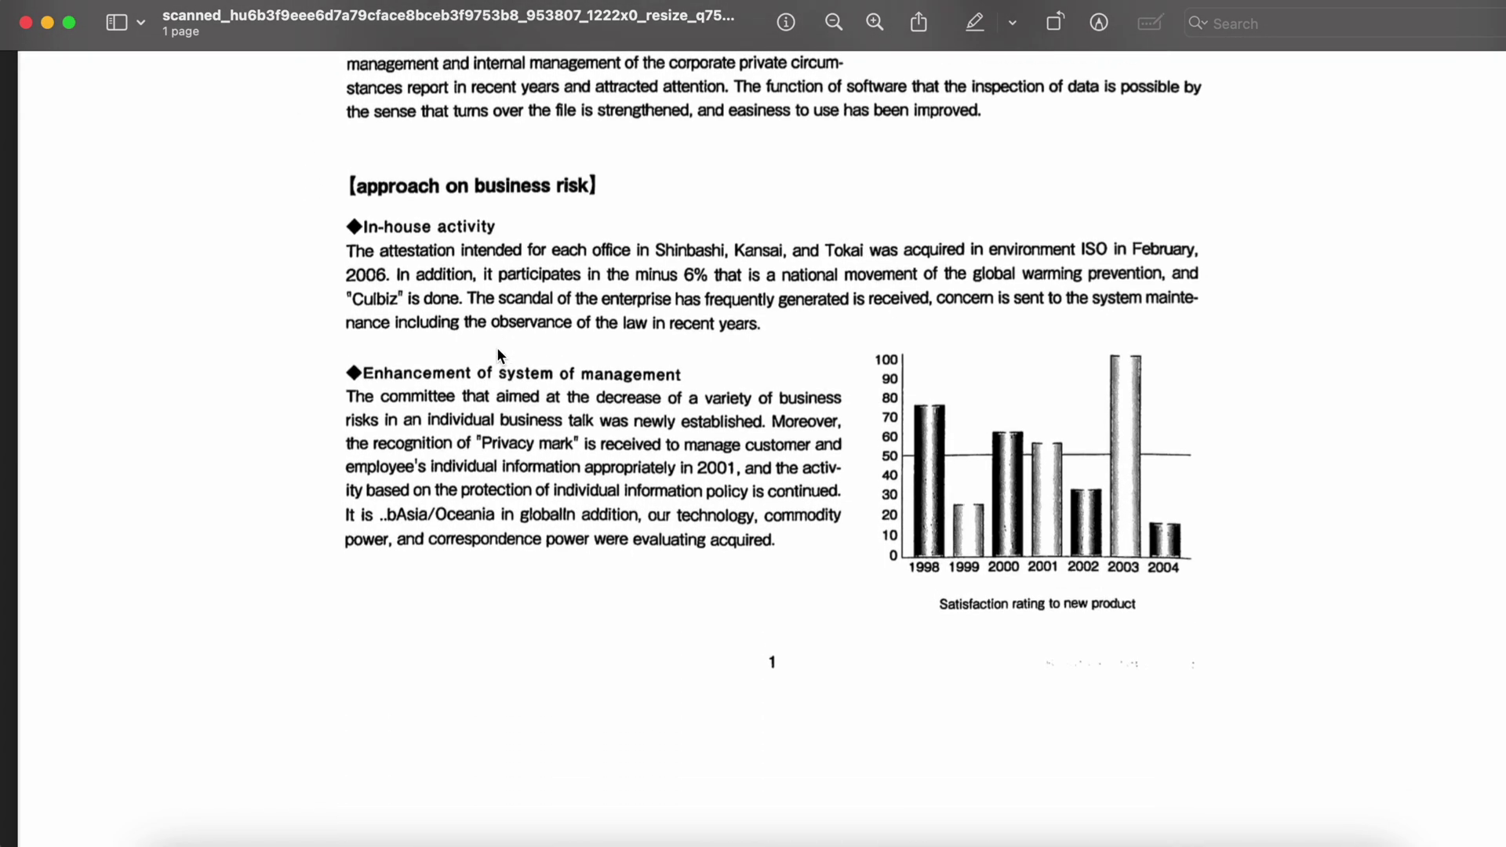
scroll(514, 356, "up", 12)
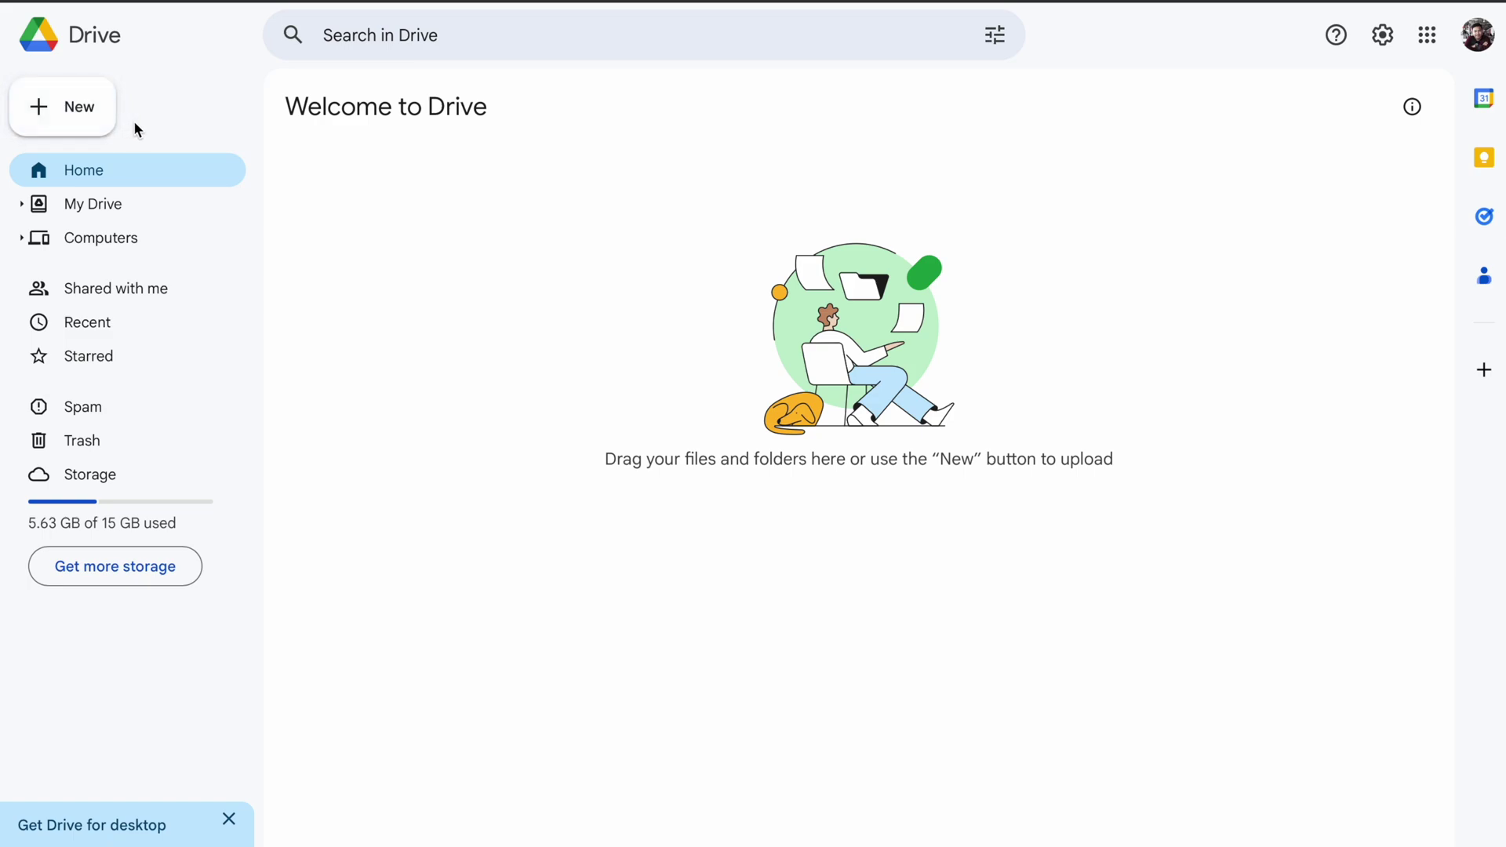
Upload the scanned report PDF from the Desktop to Google Drive and open it in Google Docs.
left_click(112, 126)
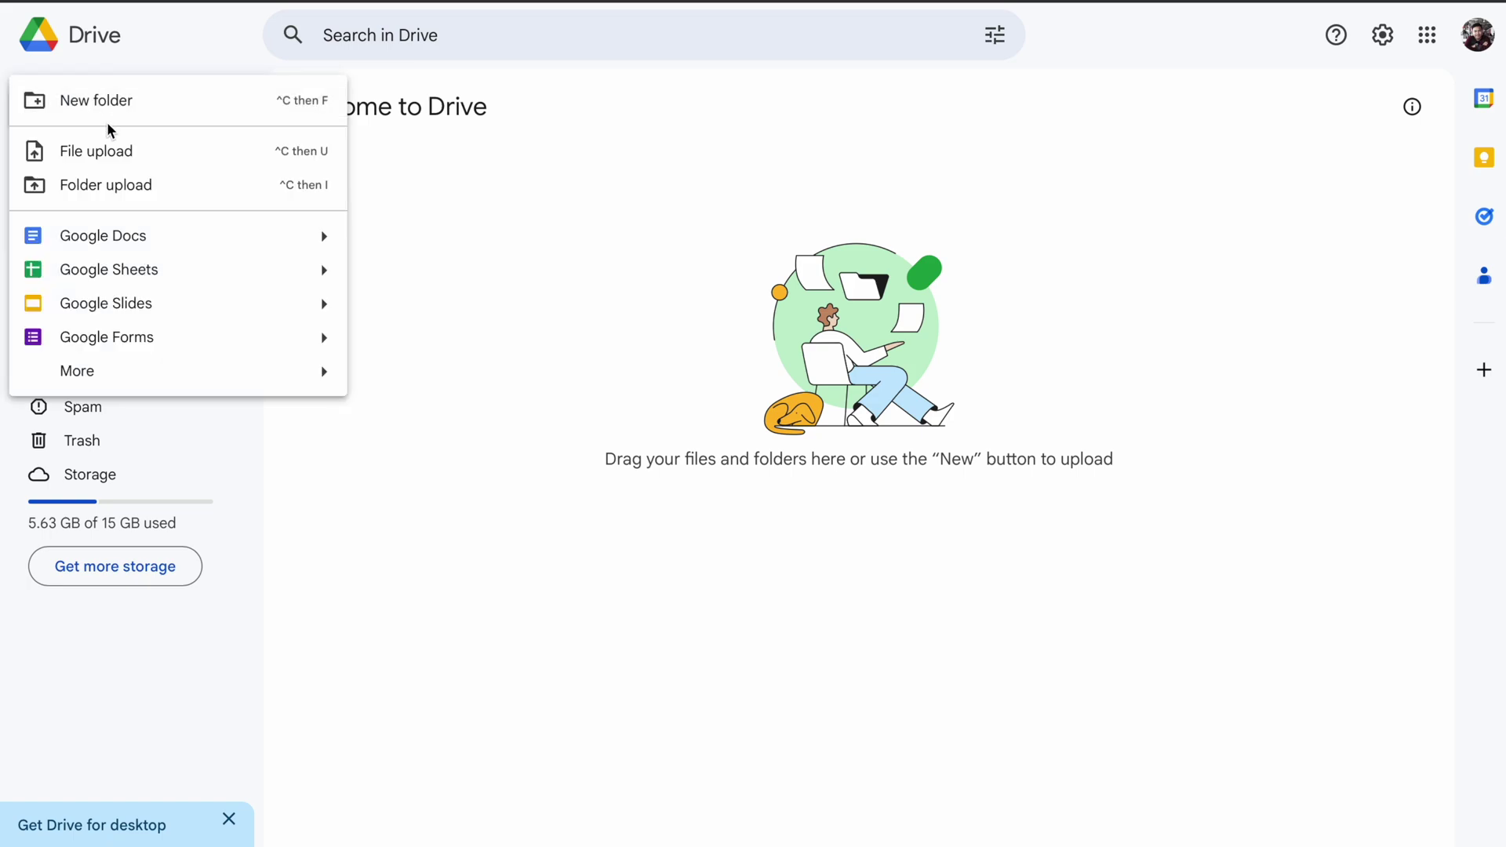
left_click(299, 196)
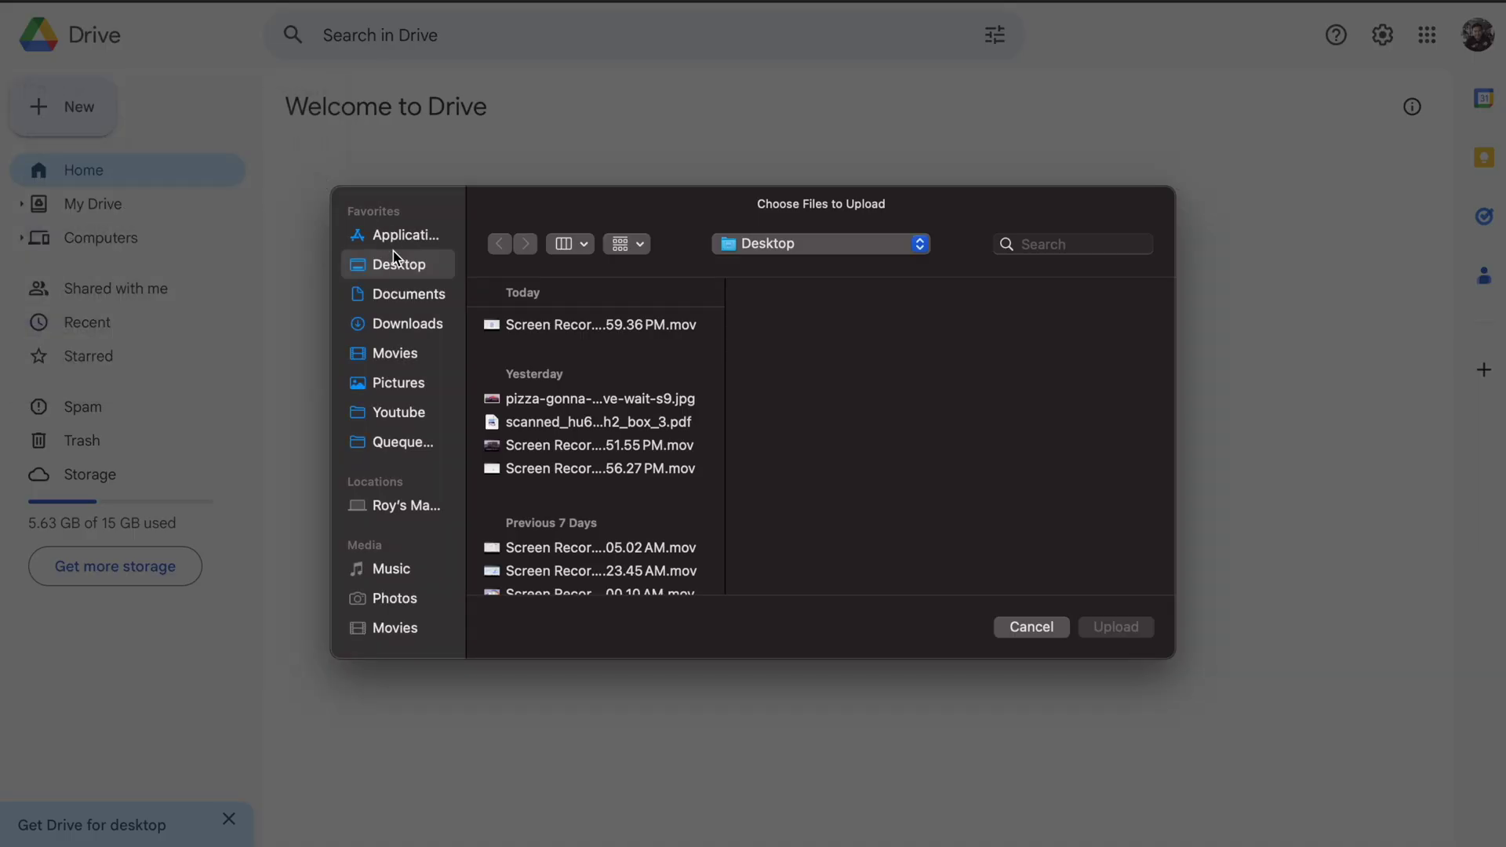
double_click(565, 423)
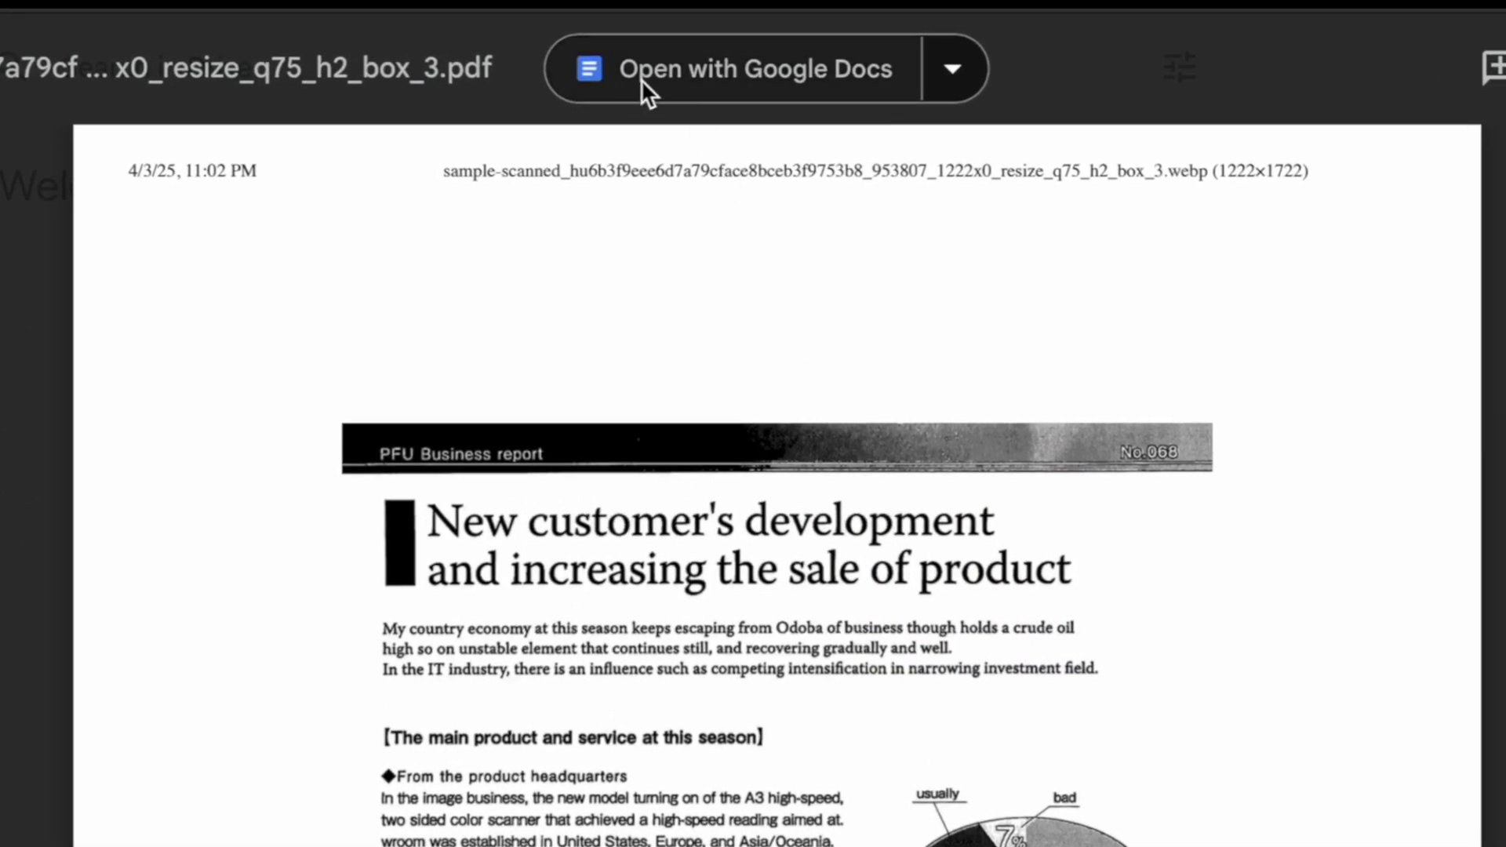
left_click(689, 77)
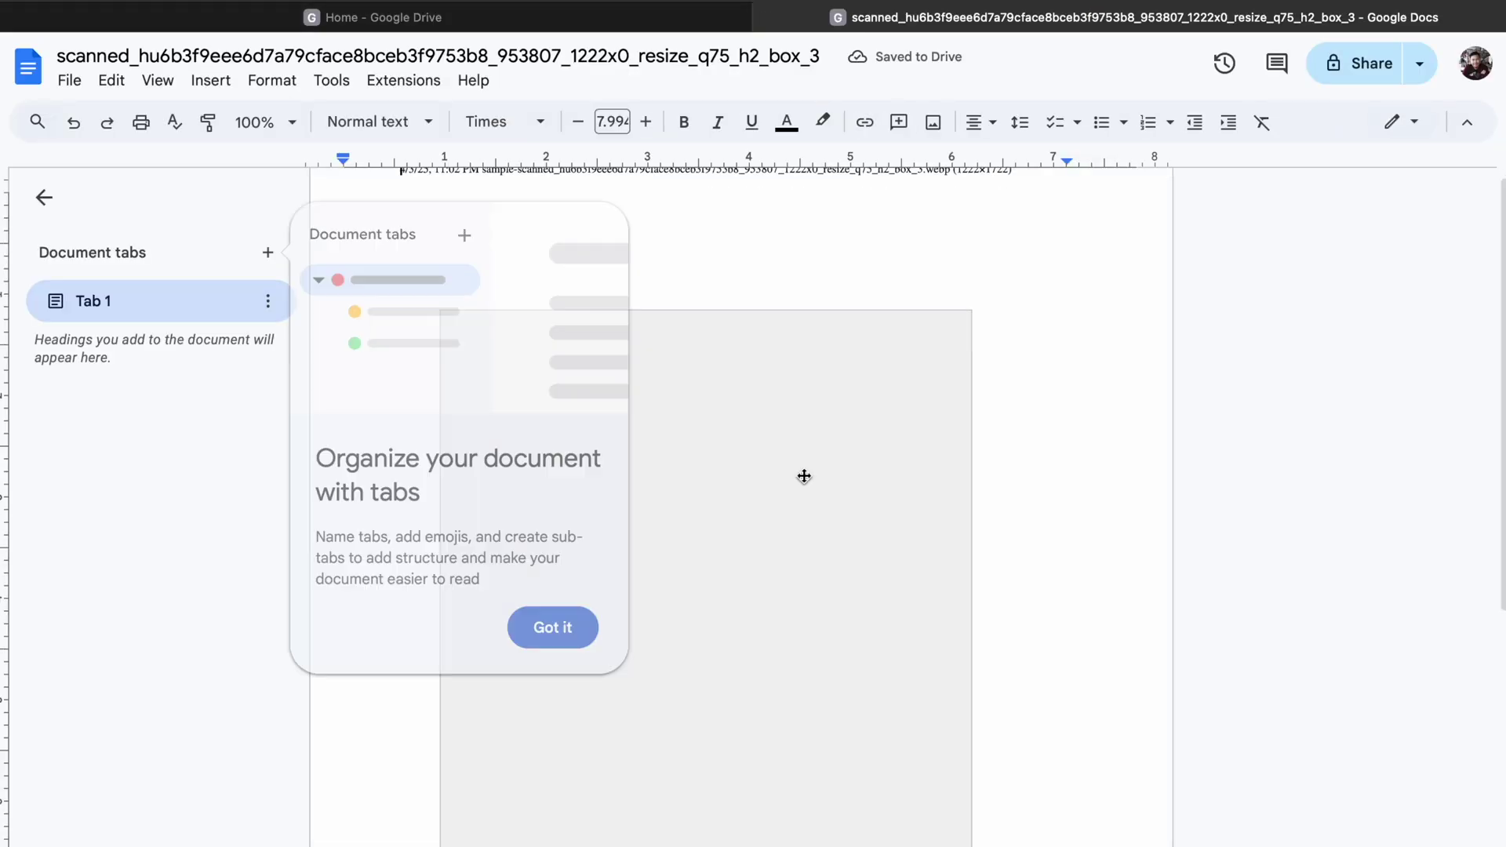
Dismiss the document-tabs introduction and look over the converted report, whose body is one scanned image.
left_click(793, 514)
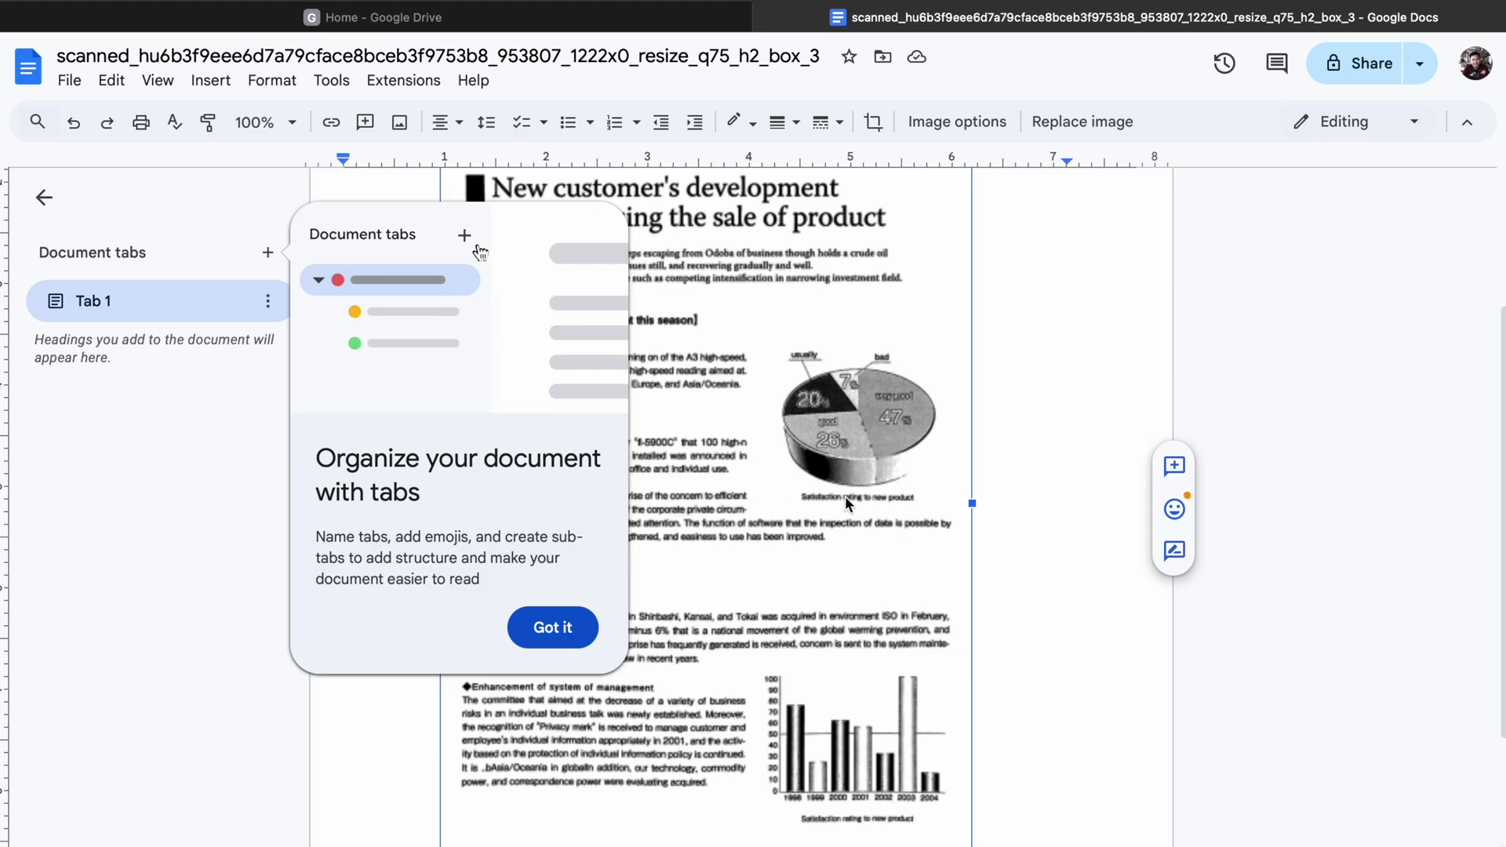
left_click(1053, 465)
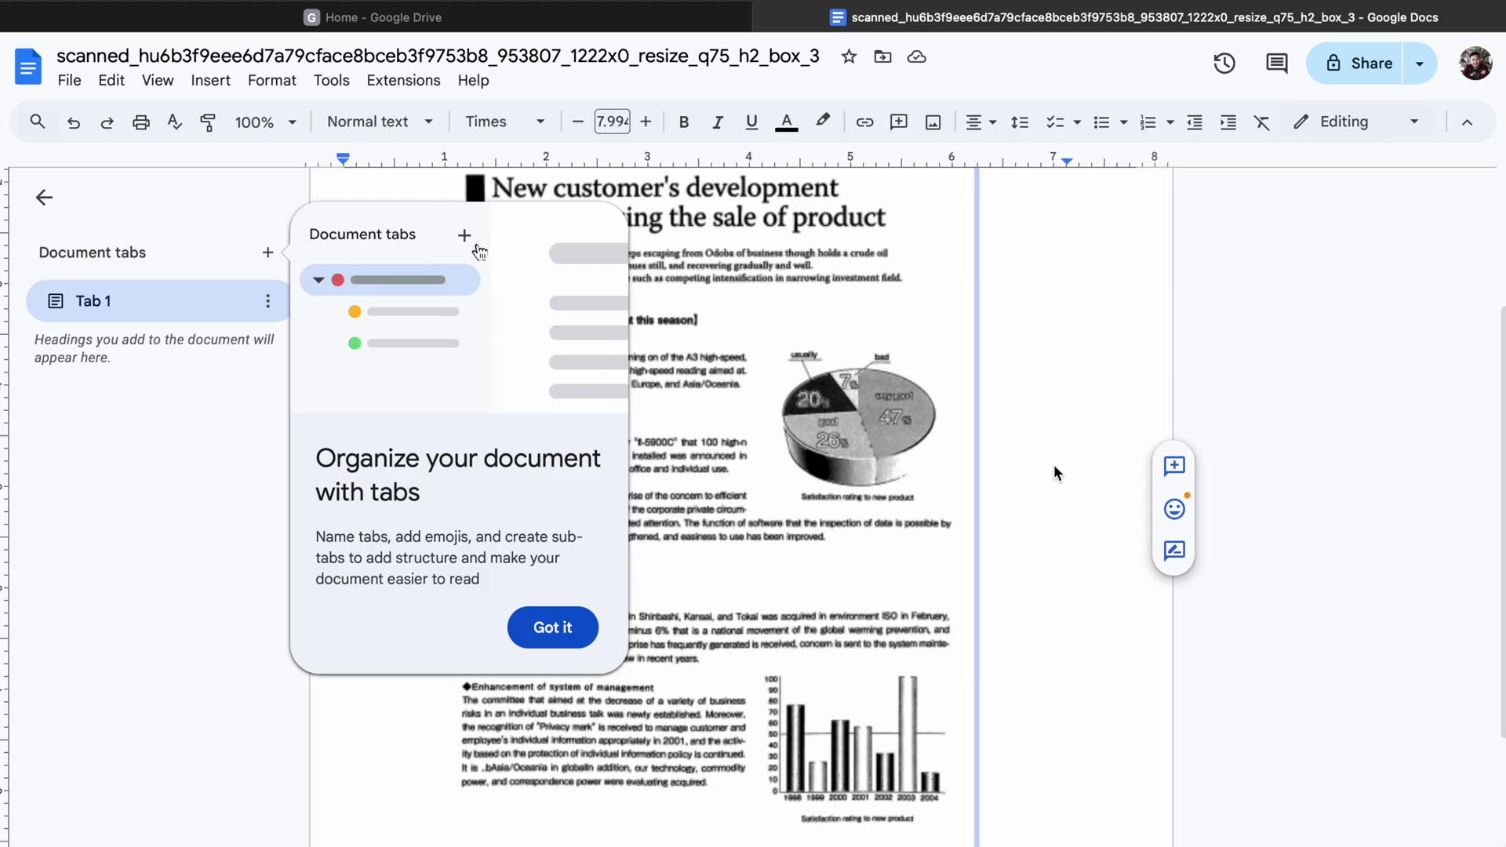
left_click(575, 645)
scroll(600, 590, "up", 3)
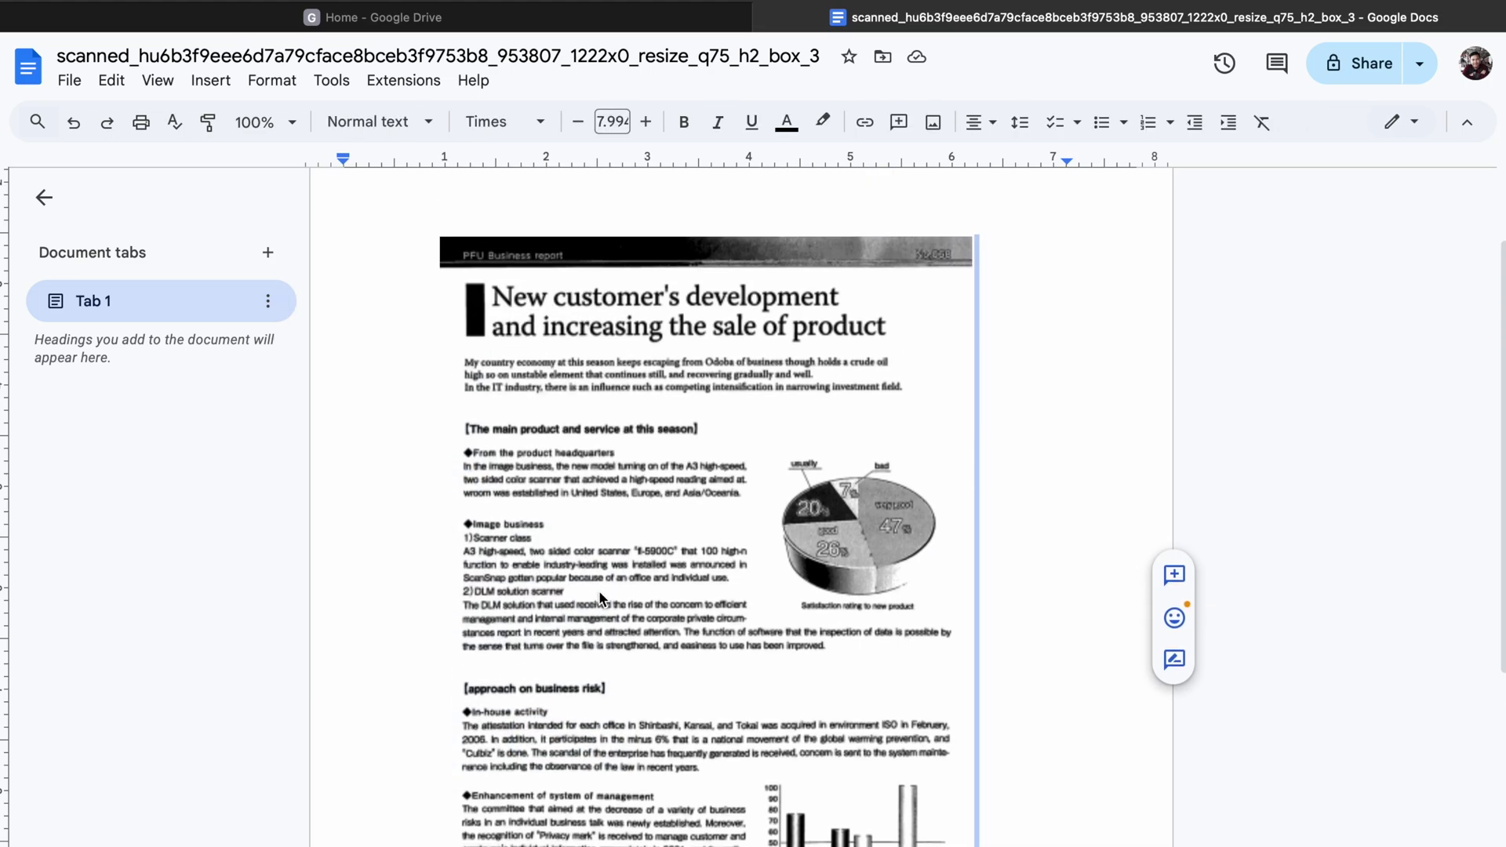
scroll(600, 590, "down", 3)
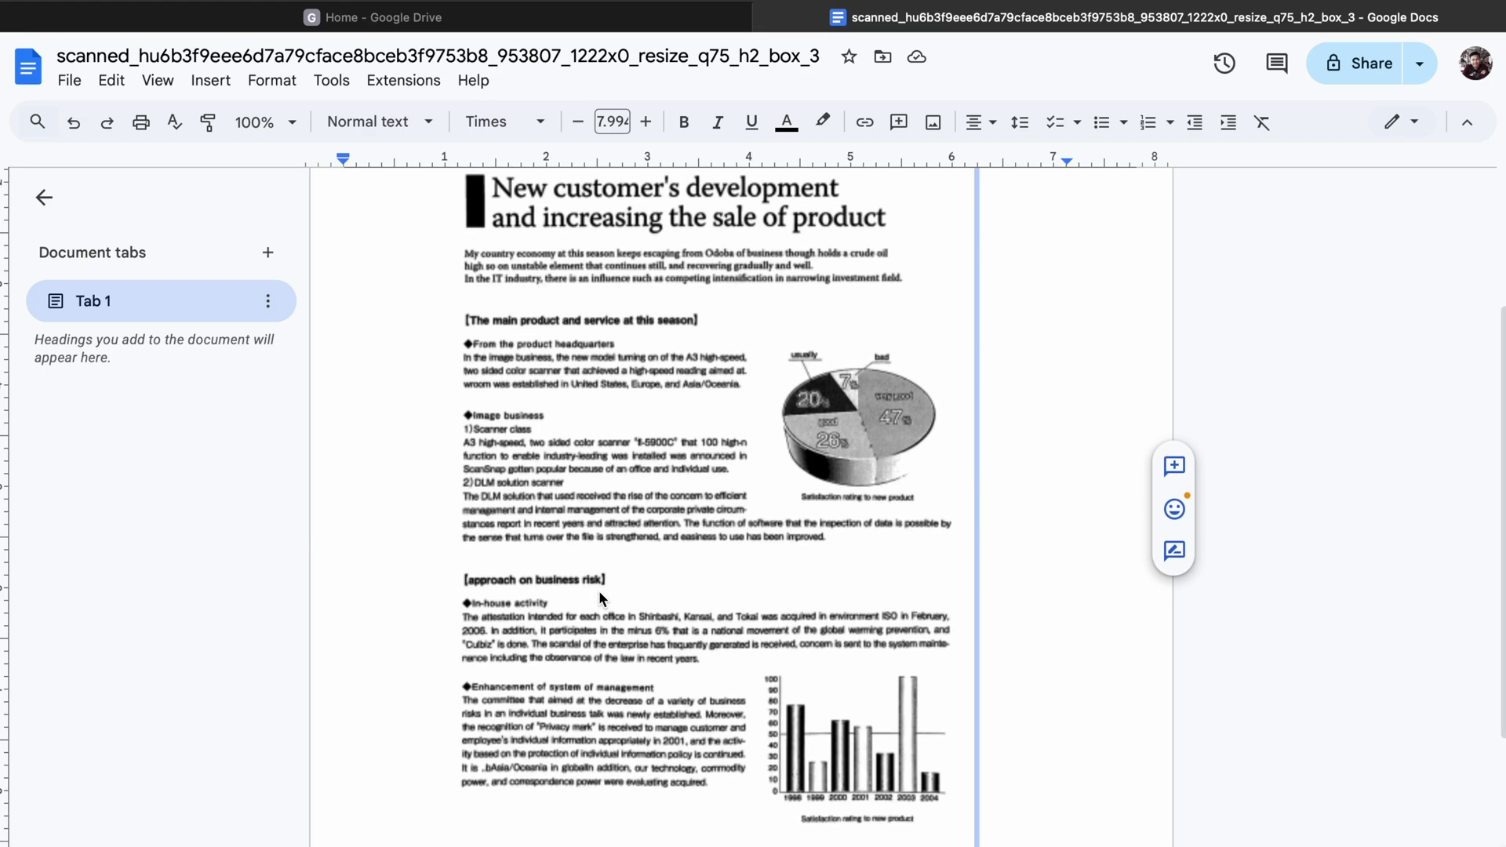
scroll(599, 591, "up", 5)
Type test characters into the header line's file name to check it is editable.
double_click(502, 209)
left_click(573, 212)
type("jjjihiihihih")
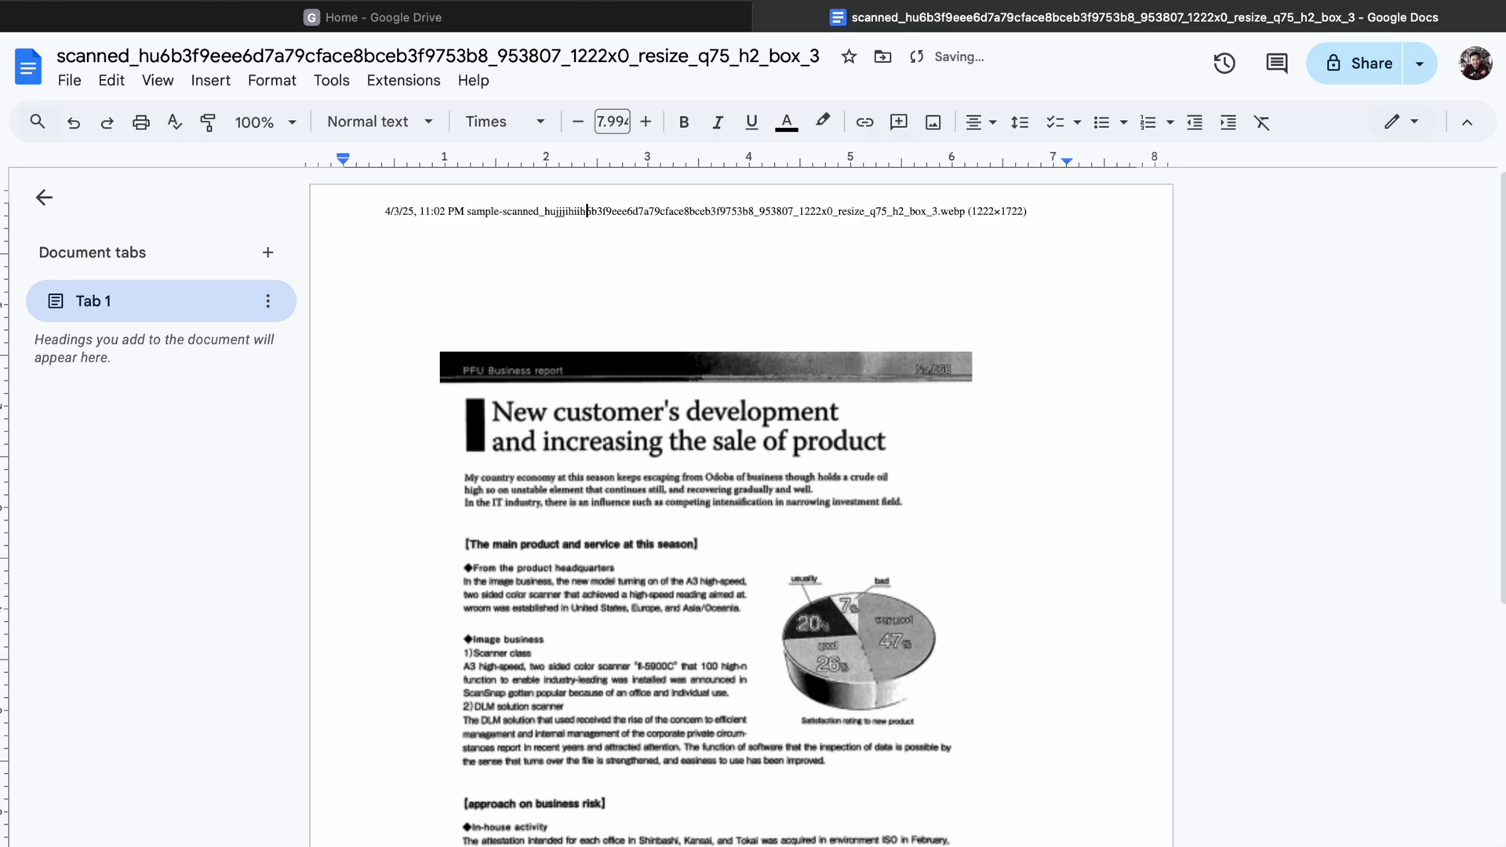
scroll(609, 313, "down", 6)
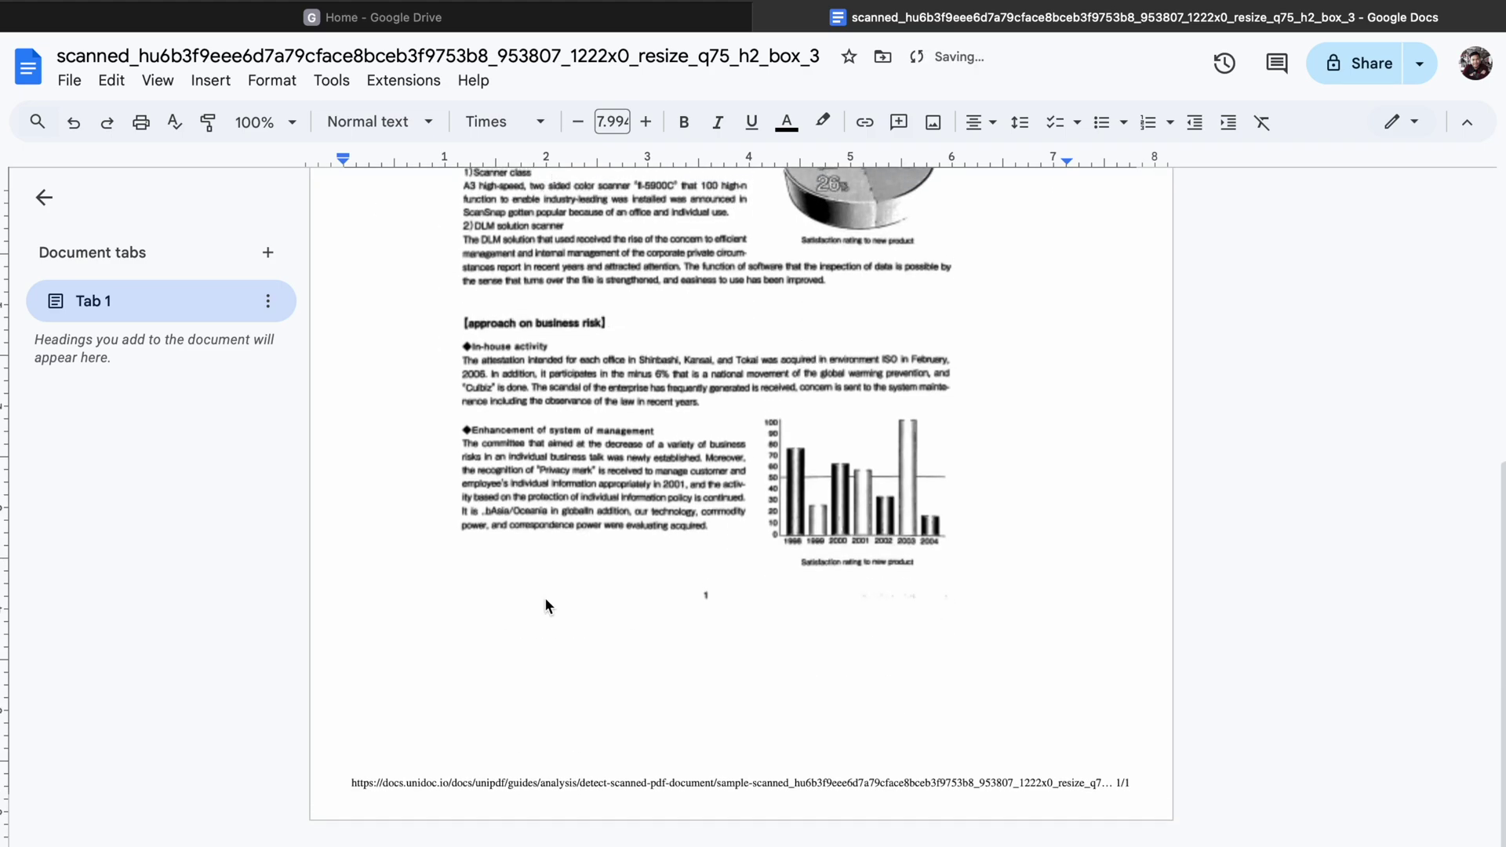
scroll(679, 588, "up", 2)
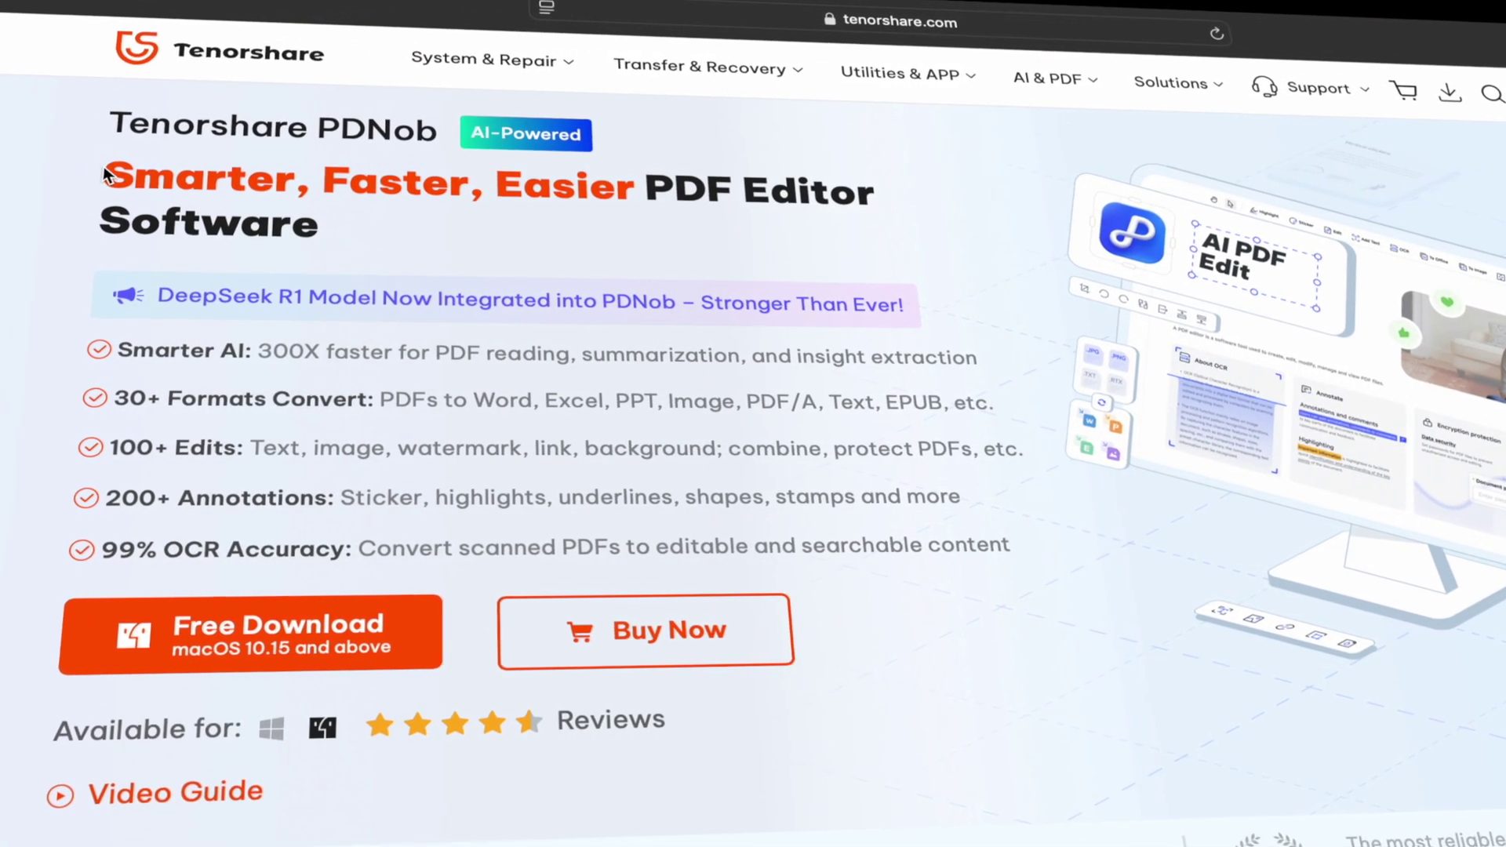
Scroll down through the PDNob product page's features, starting from the 'Smarter, Faster, Easier PDF Editor Software' heading.
left_click_drag(115, 176, 329, 229)
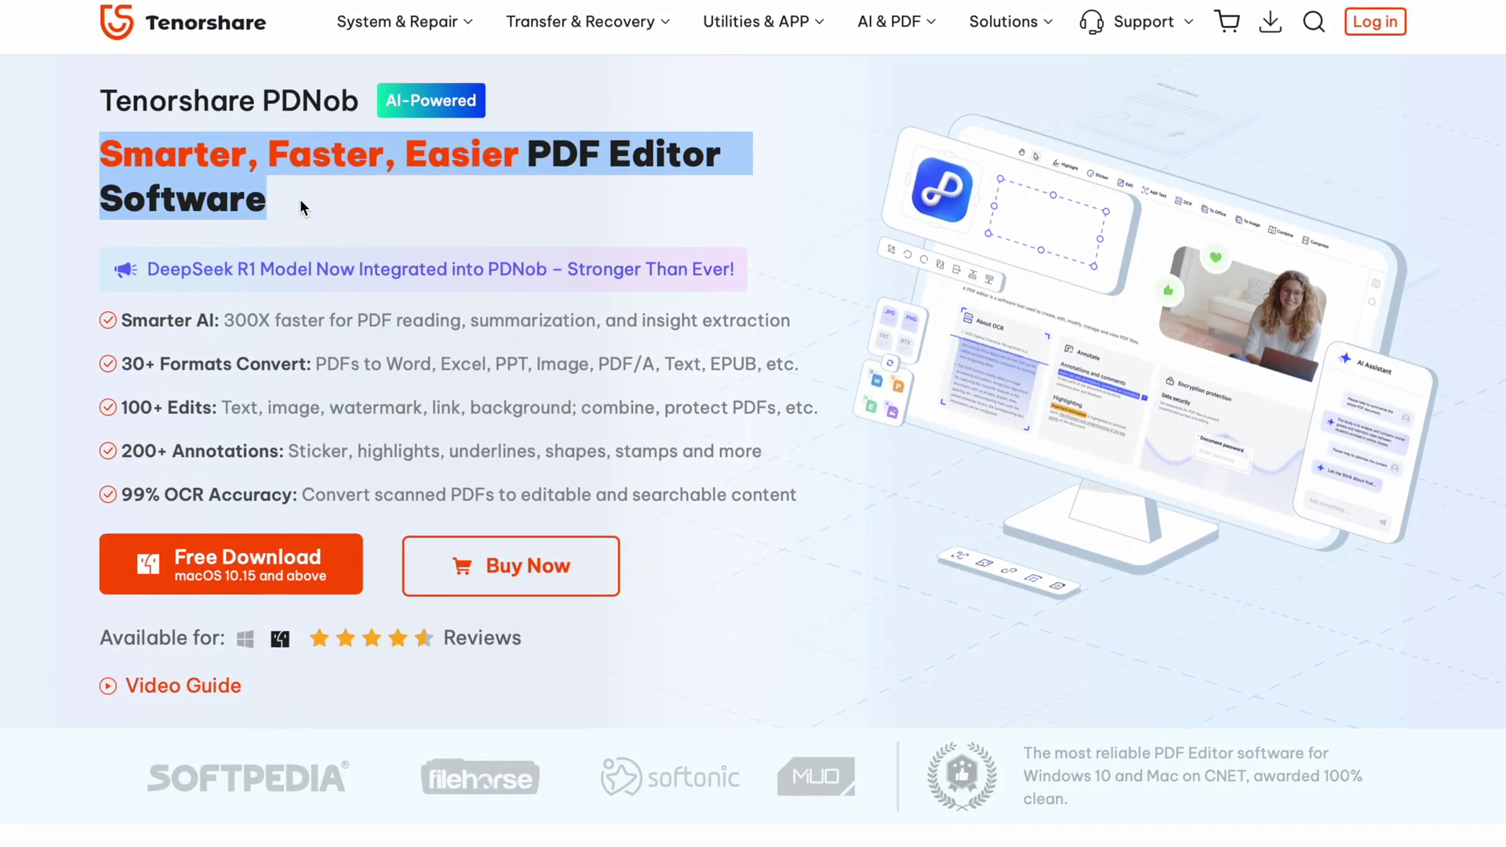
left_click(298, 201)
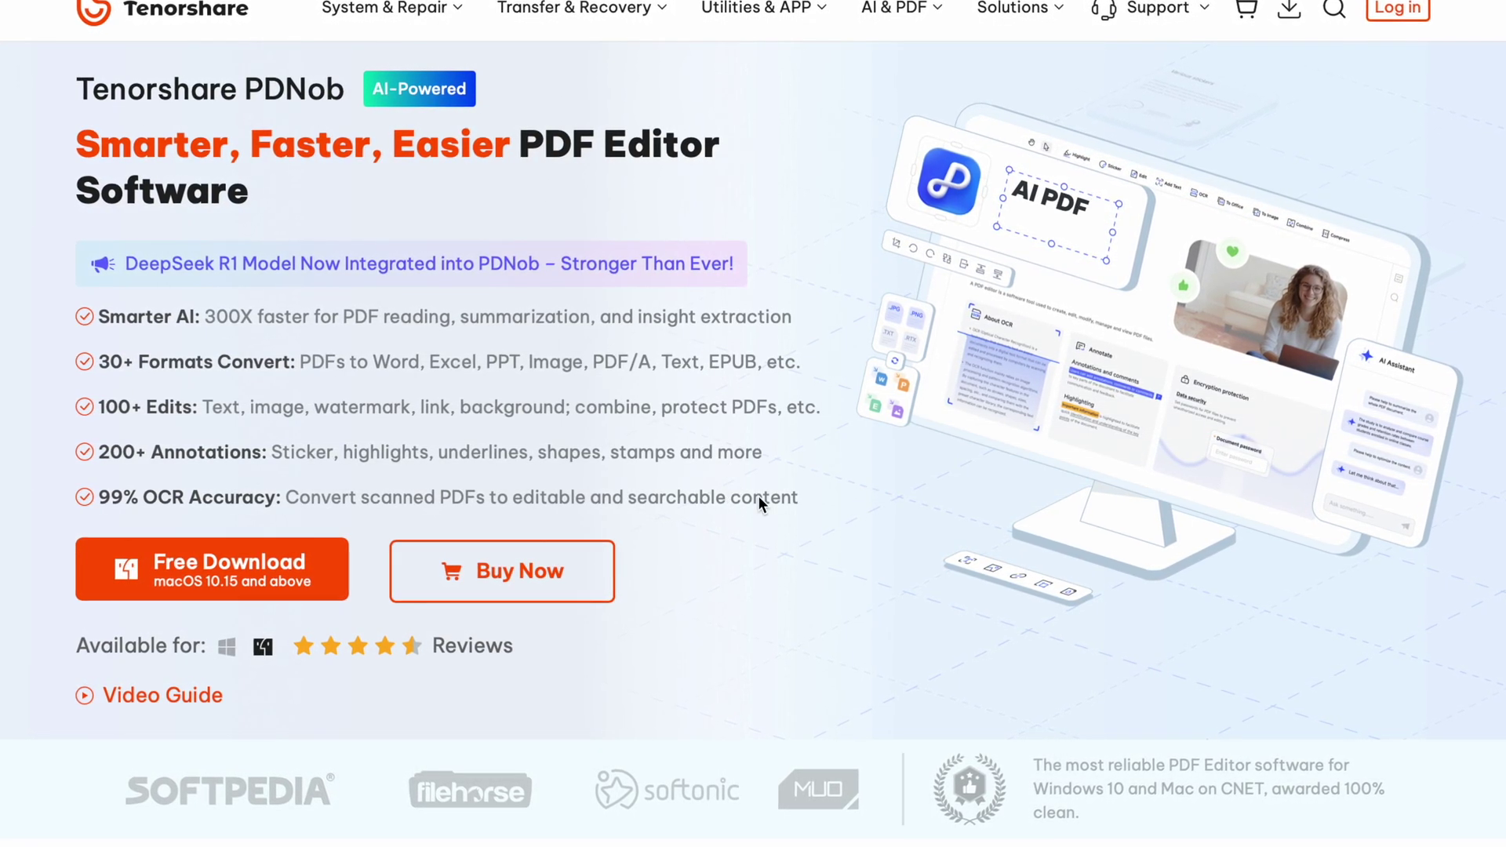
scroll(817, 552, "down", 10)
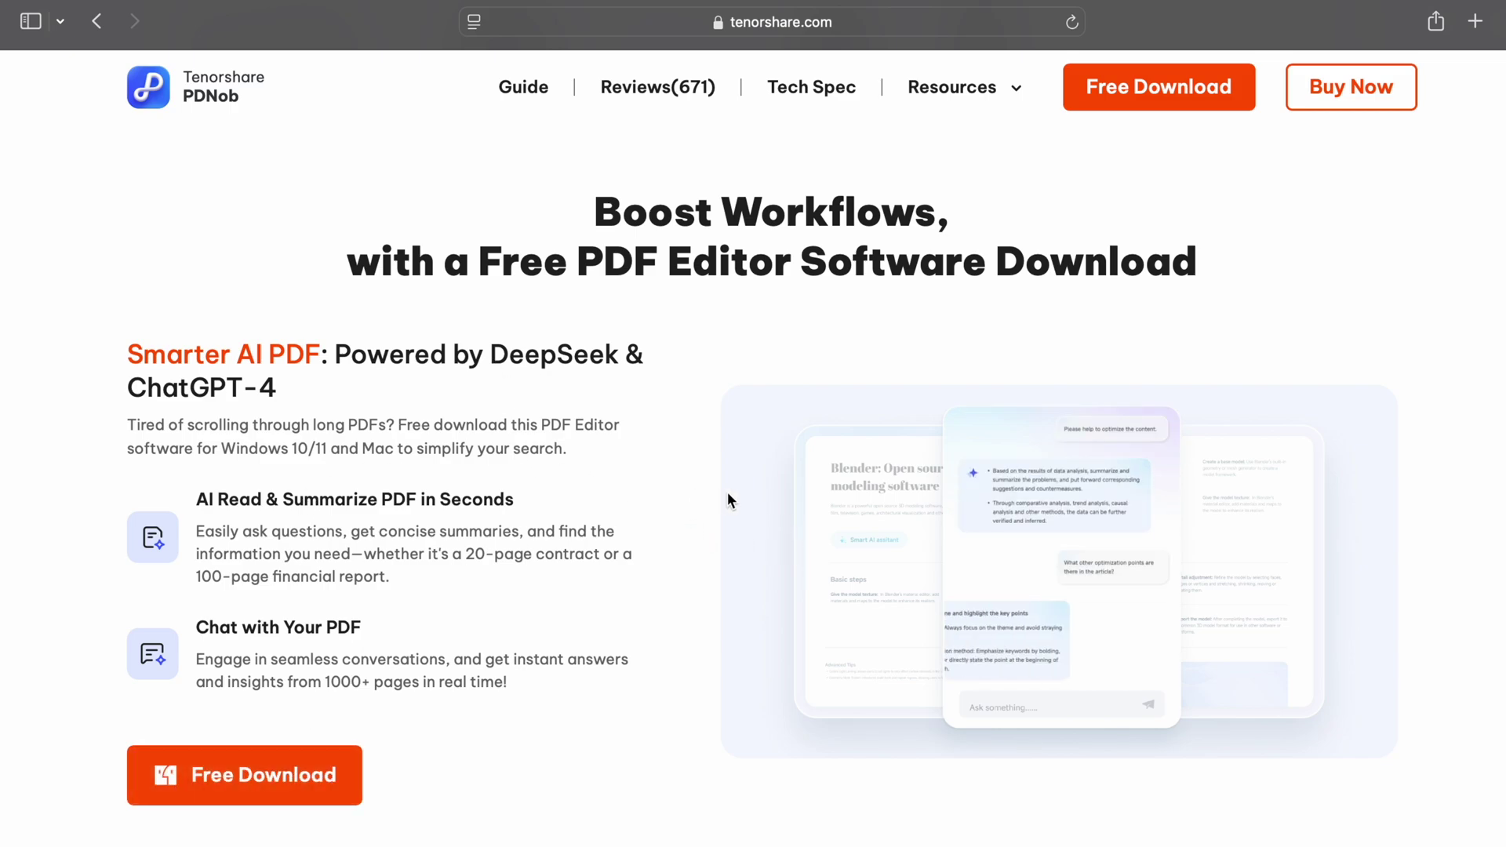
scroll(614, 580, "down", 1)
scroll(615, 581, "down", 10)
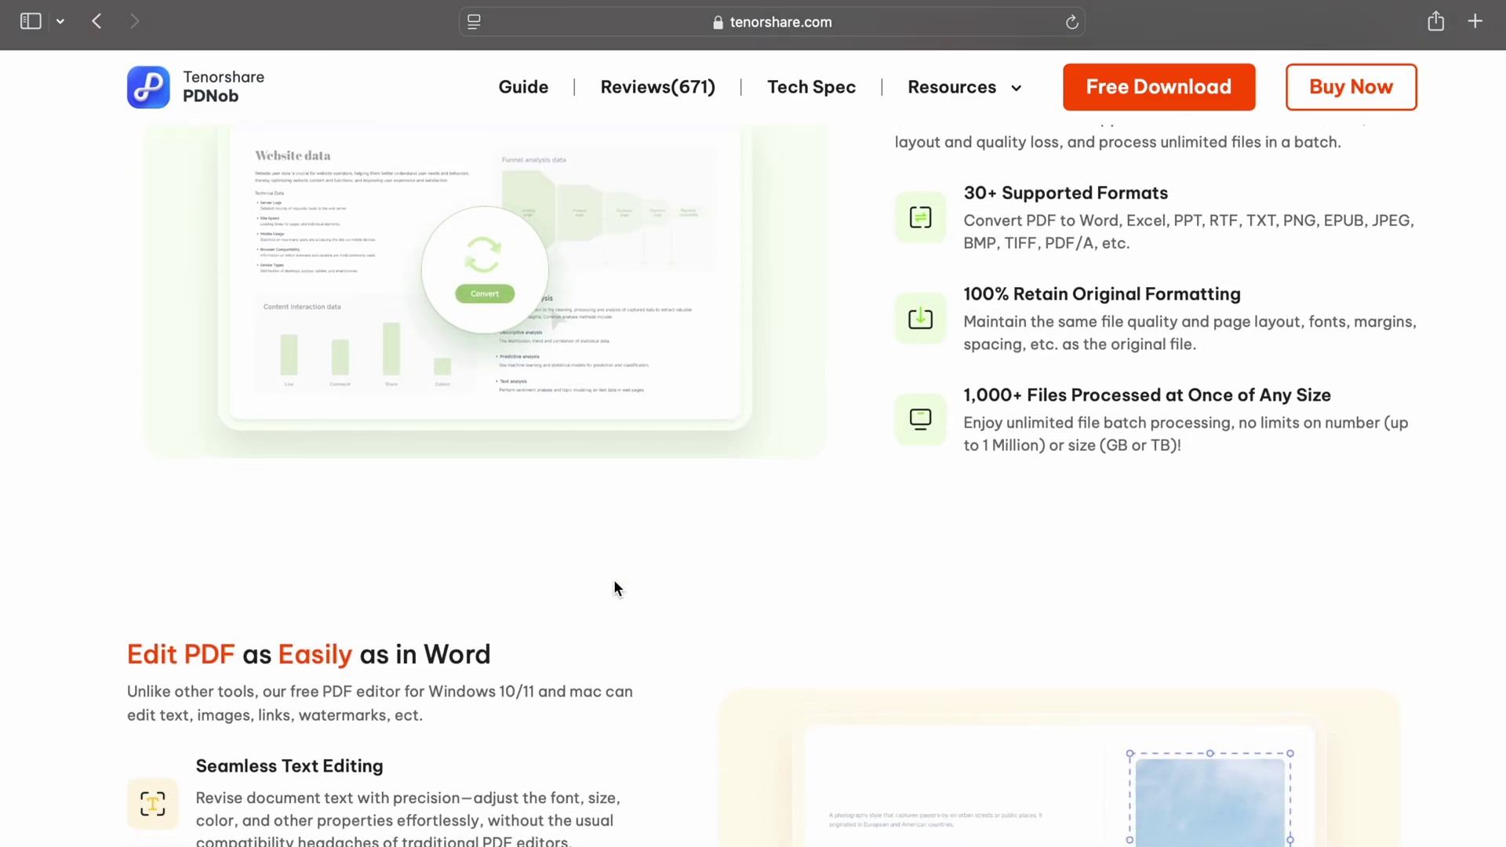
scroll(614, 580, "up", 3)
scroll(614, 580, "down", 1)
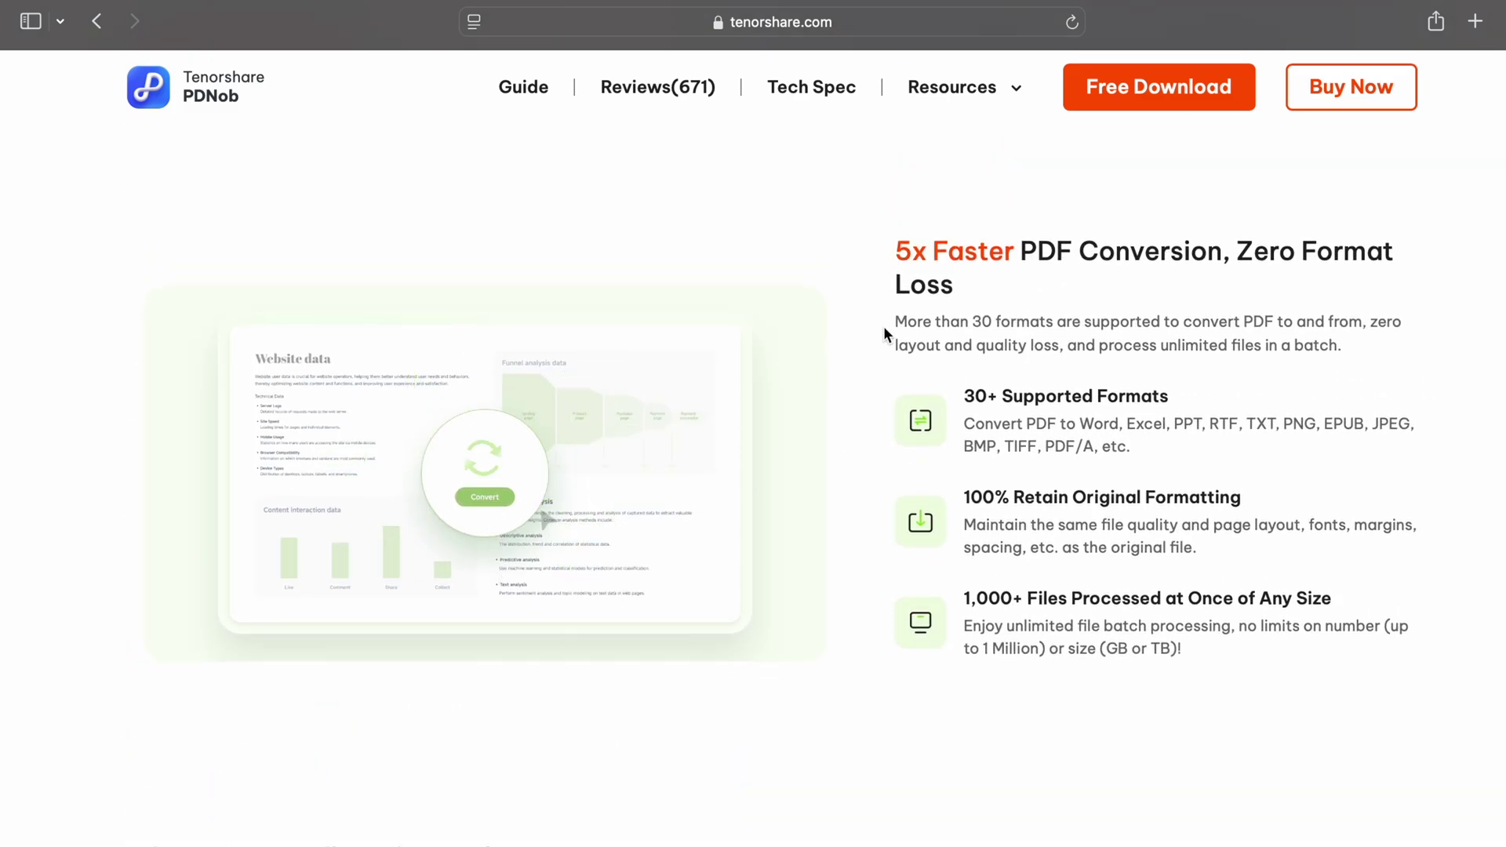
scroll(853, 568, "down", 7)
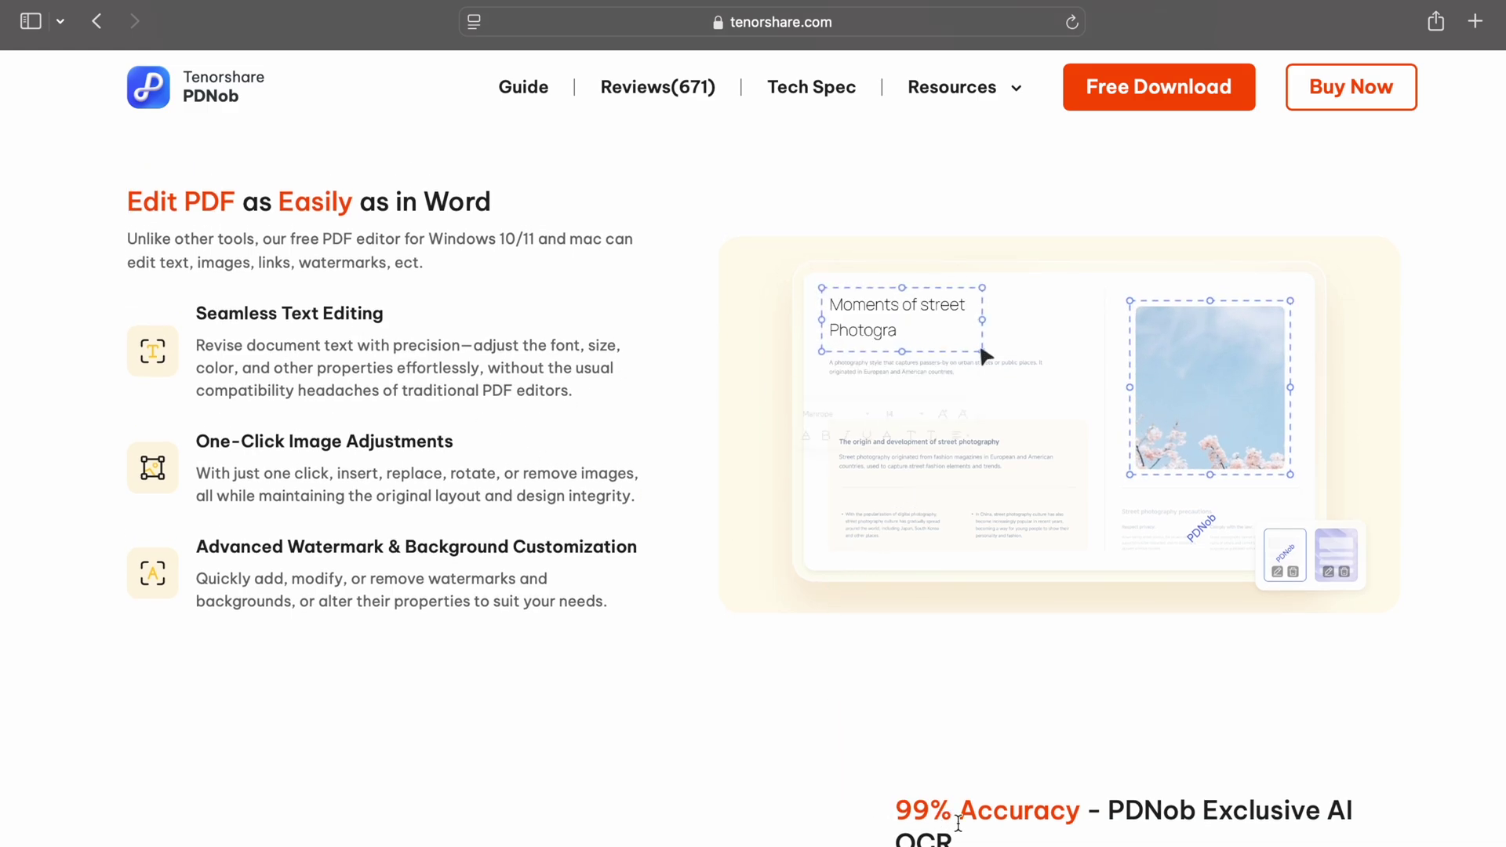
scroll(888, 775, "down", 8)
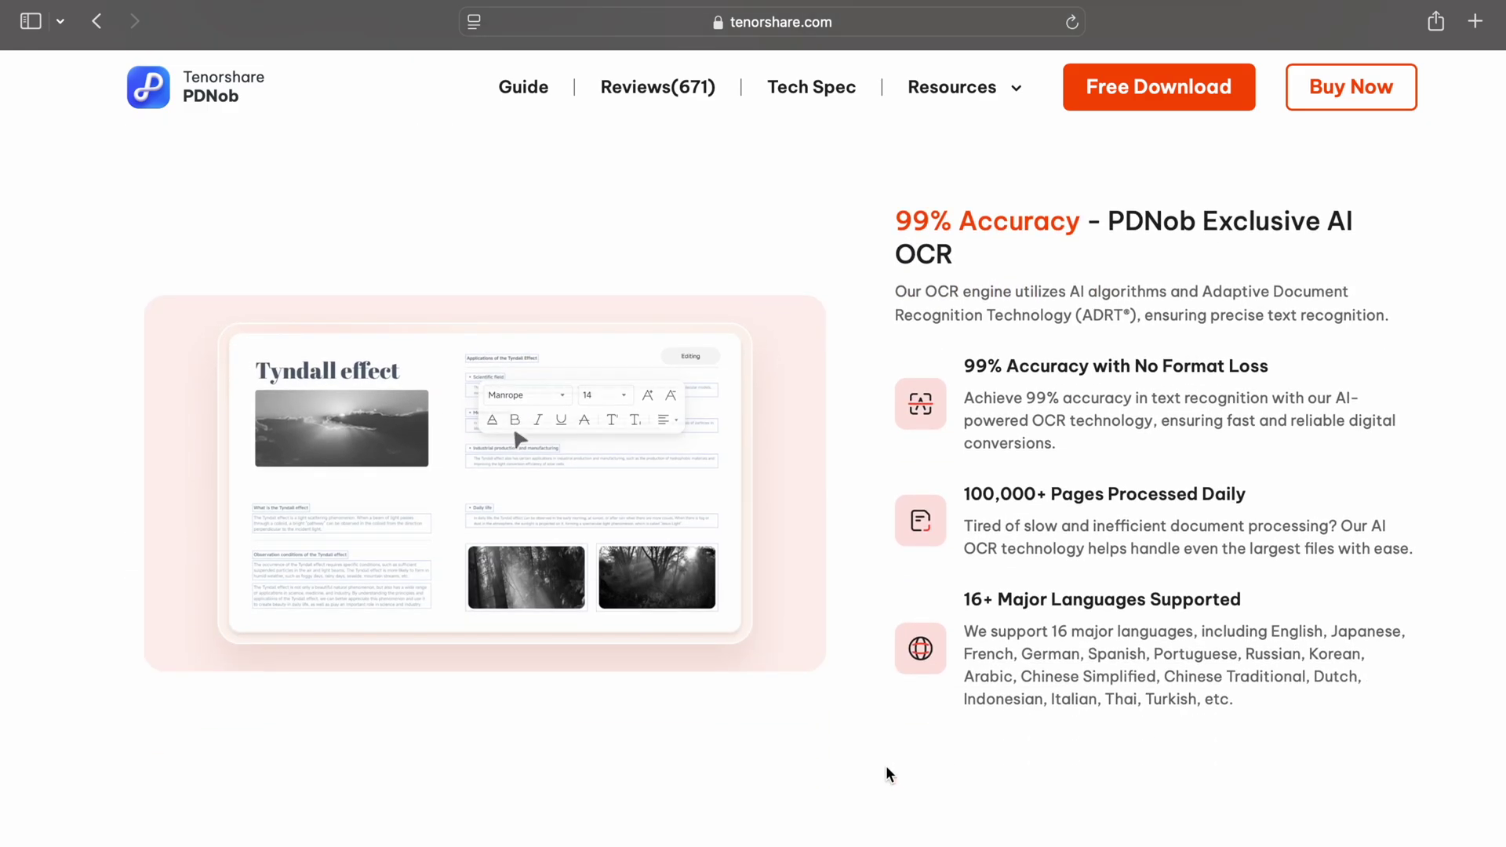
scroll(887, 772, "down", 10)
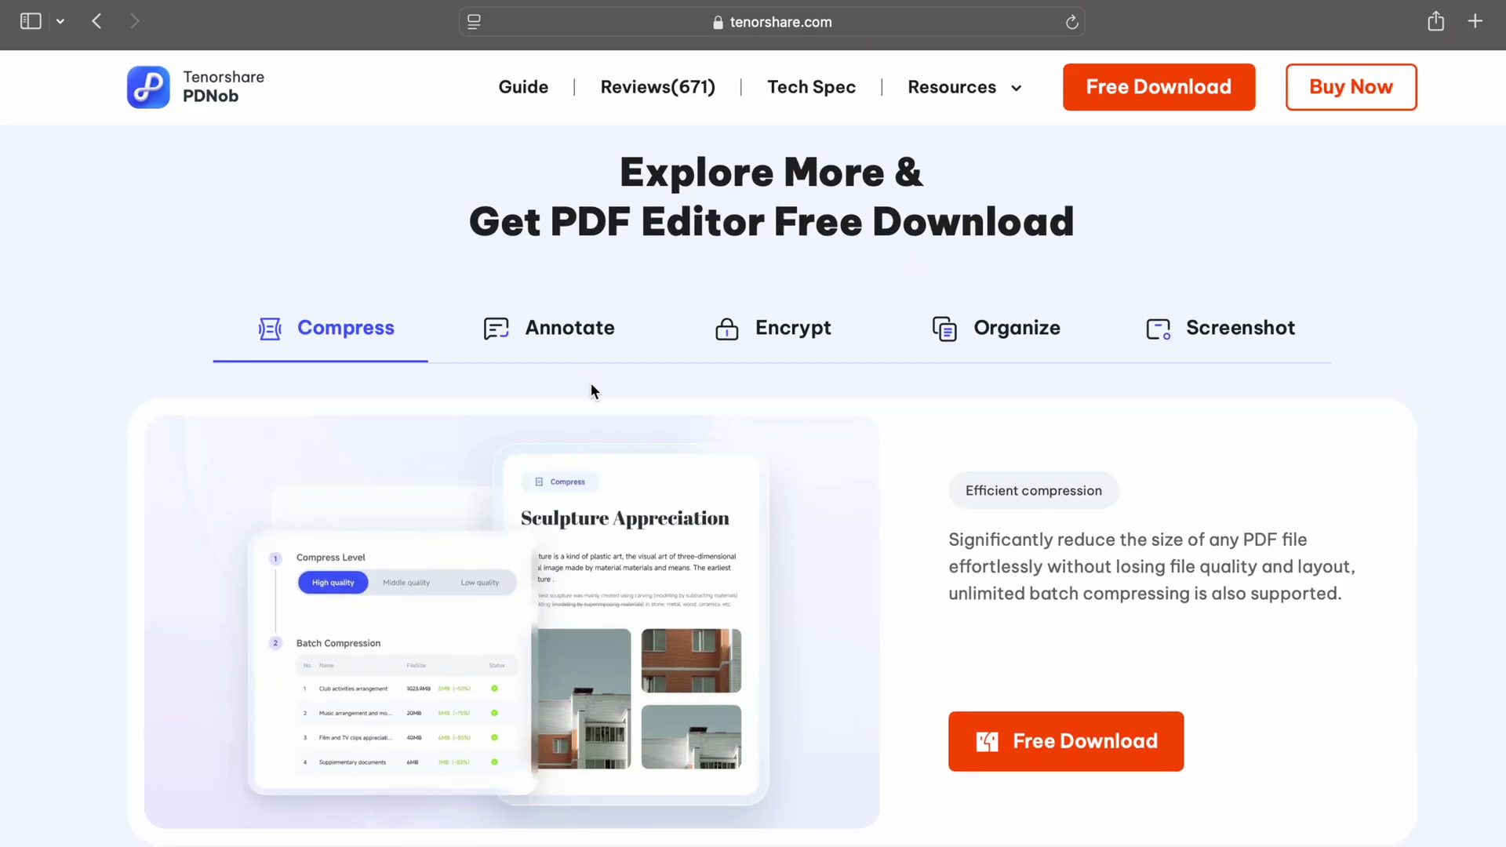
View the Annotate and Encrypt feature descriptions, then show the Windows 10/11 download at the top.
left_click(572, 339)
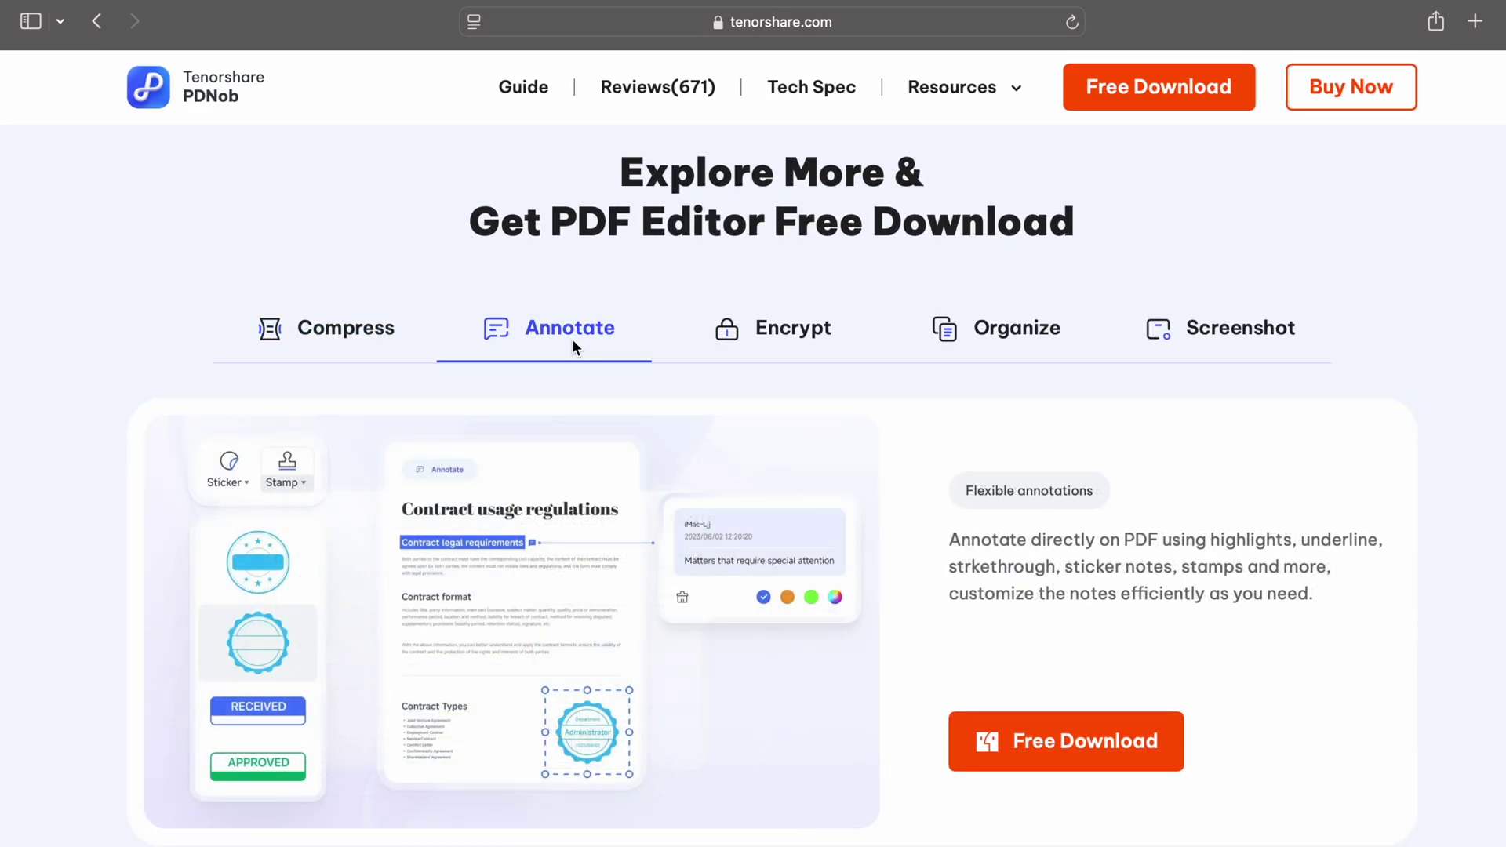
left_click(715, 338)
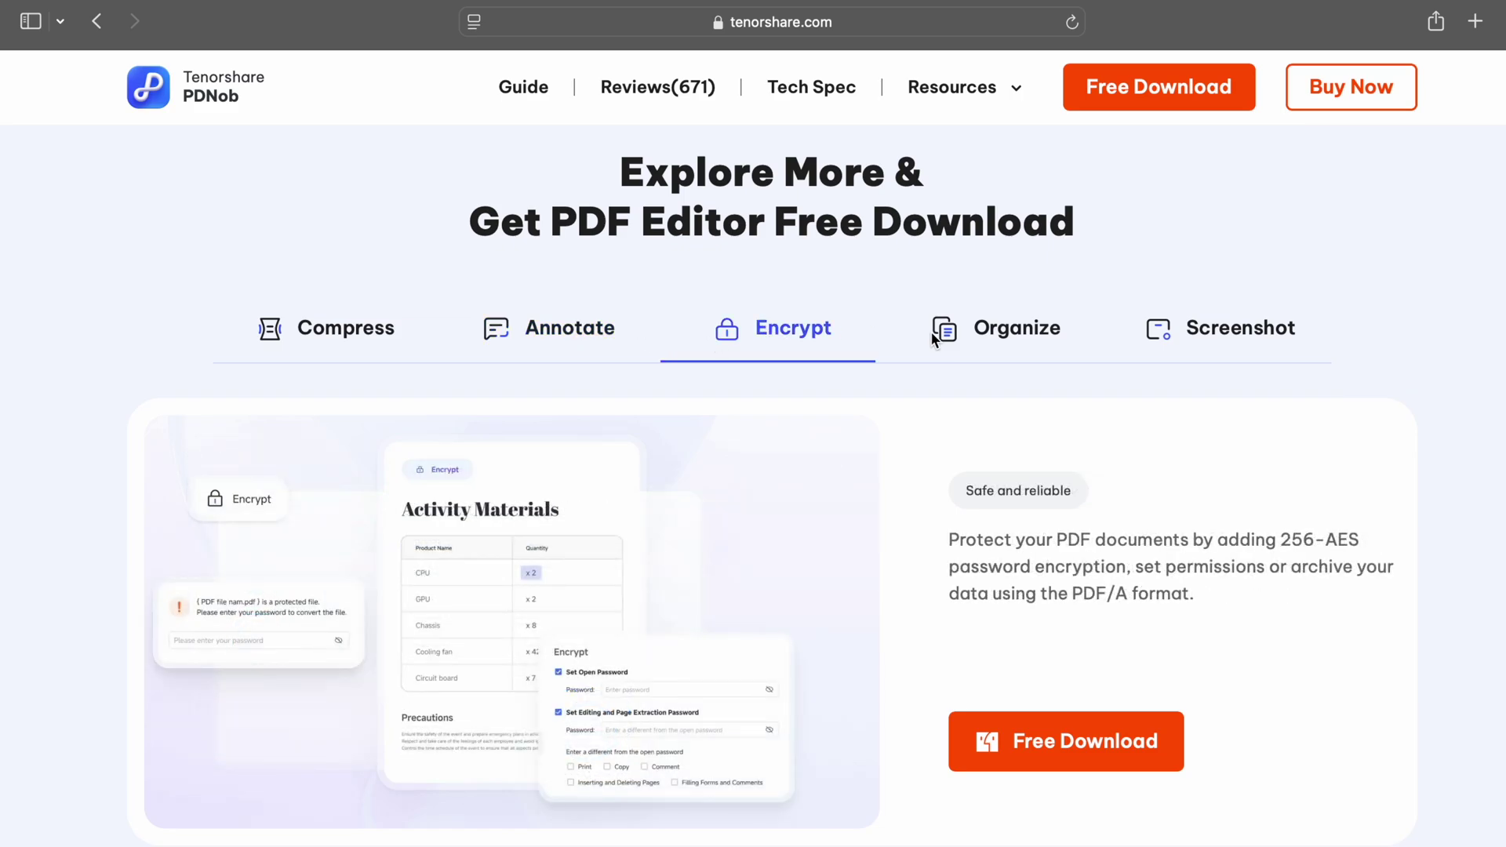
scroll(1145, 322, "up", 15)
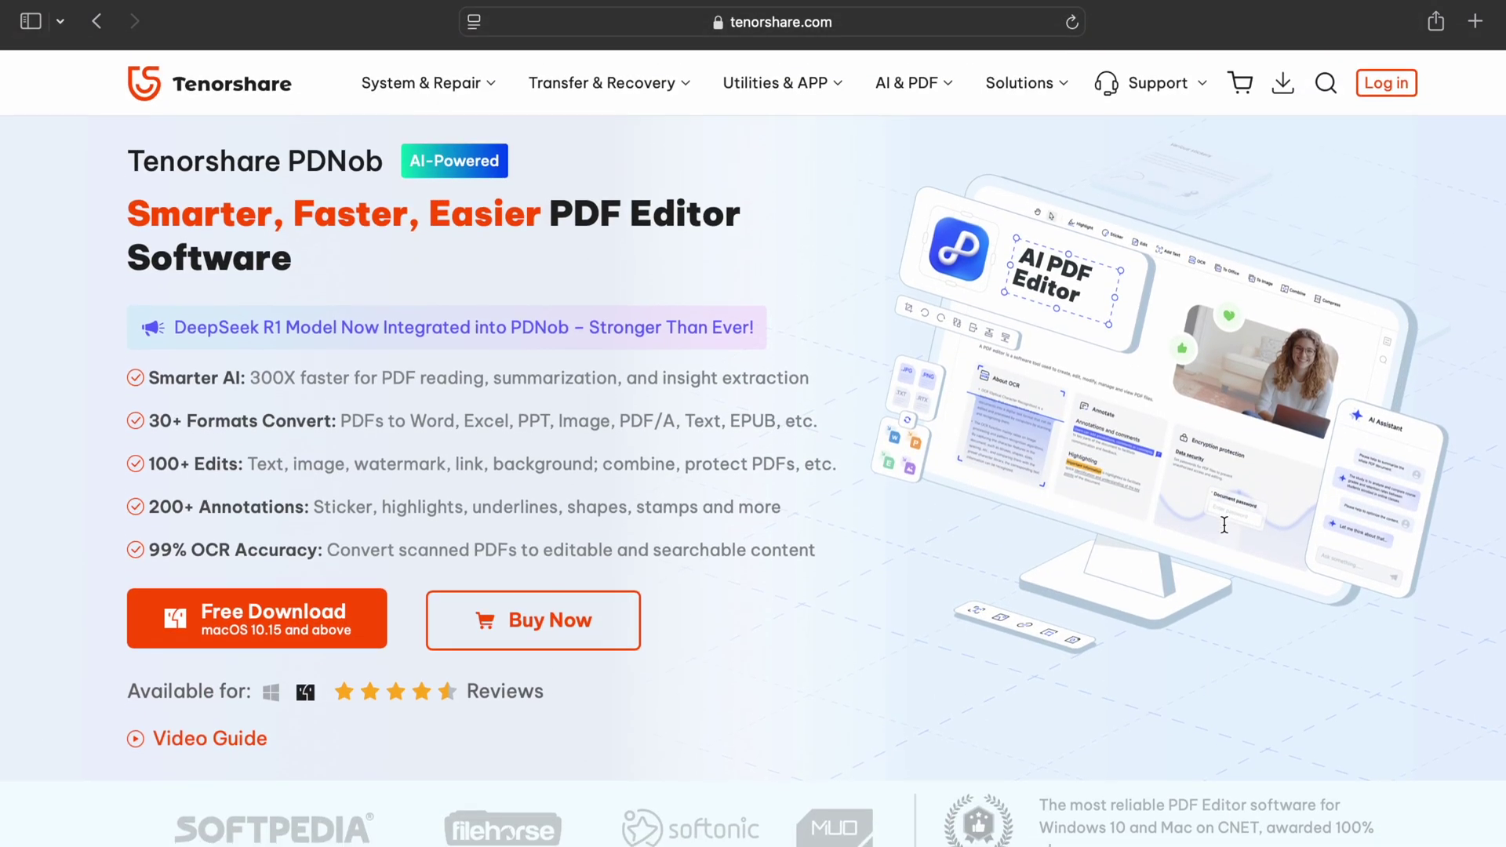
left_click(272, 691)
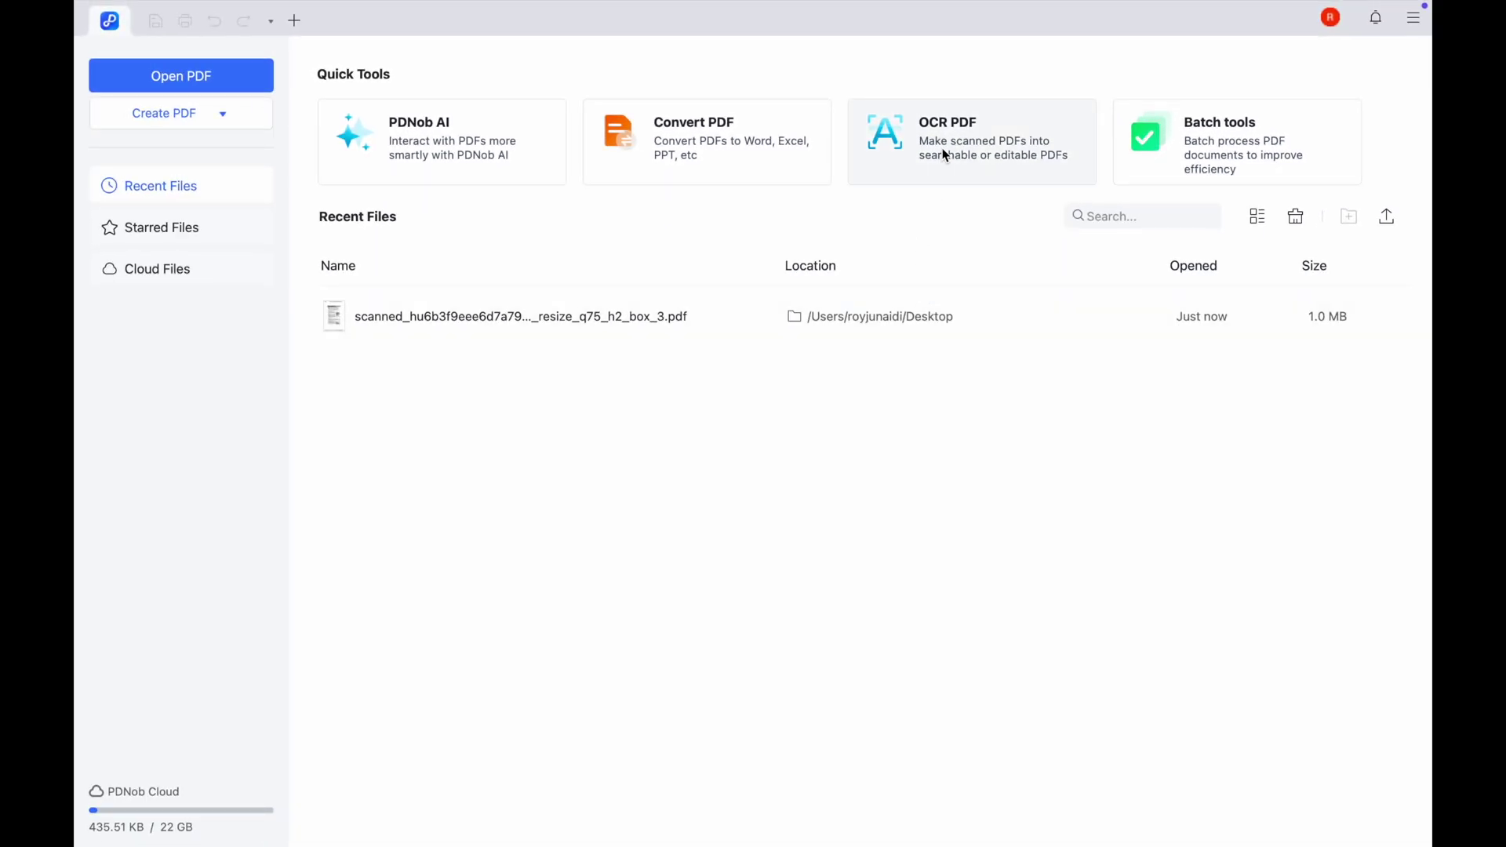
Run OCR on the scanned report's current page as editable English text.
left_click(943, 139)
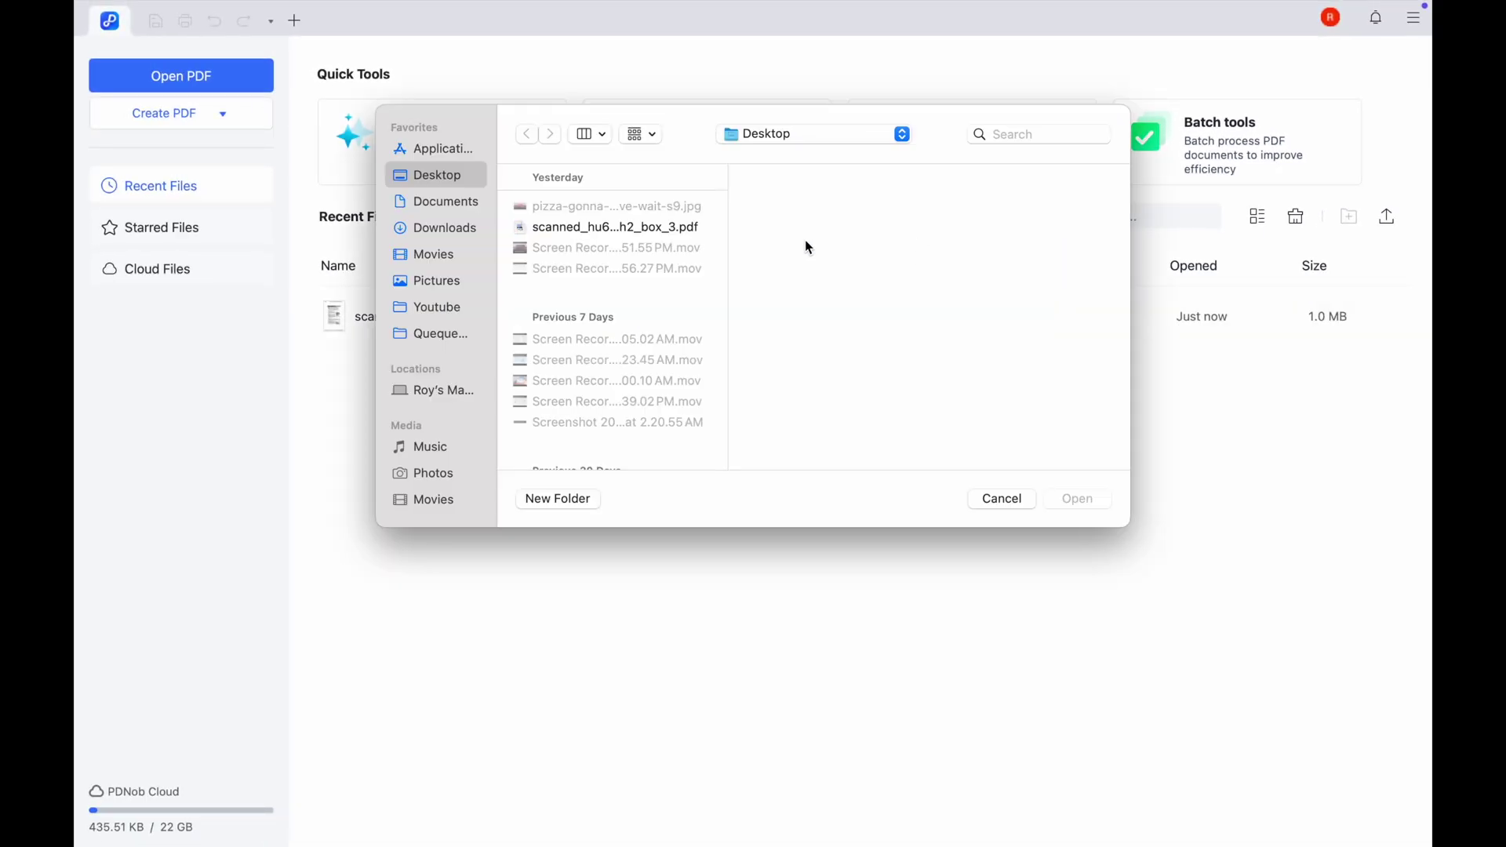
double_click(655, 233)
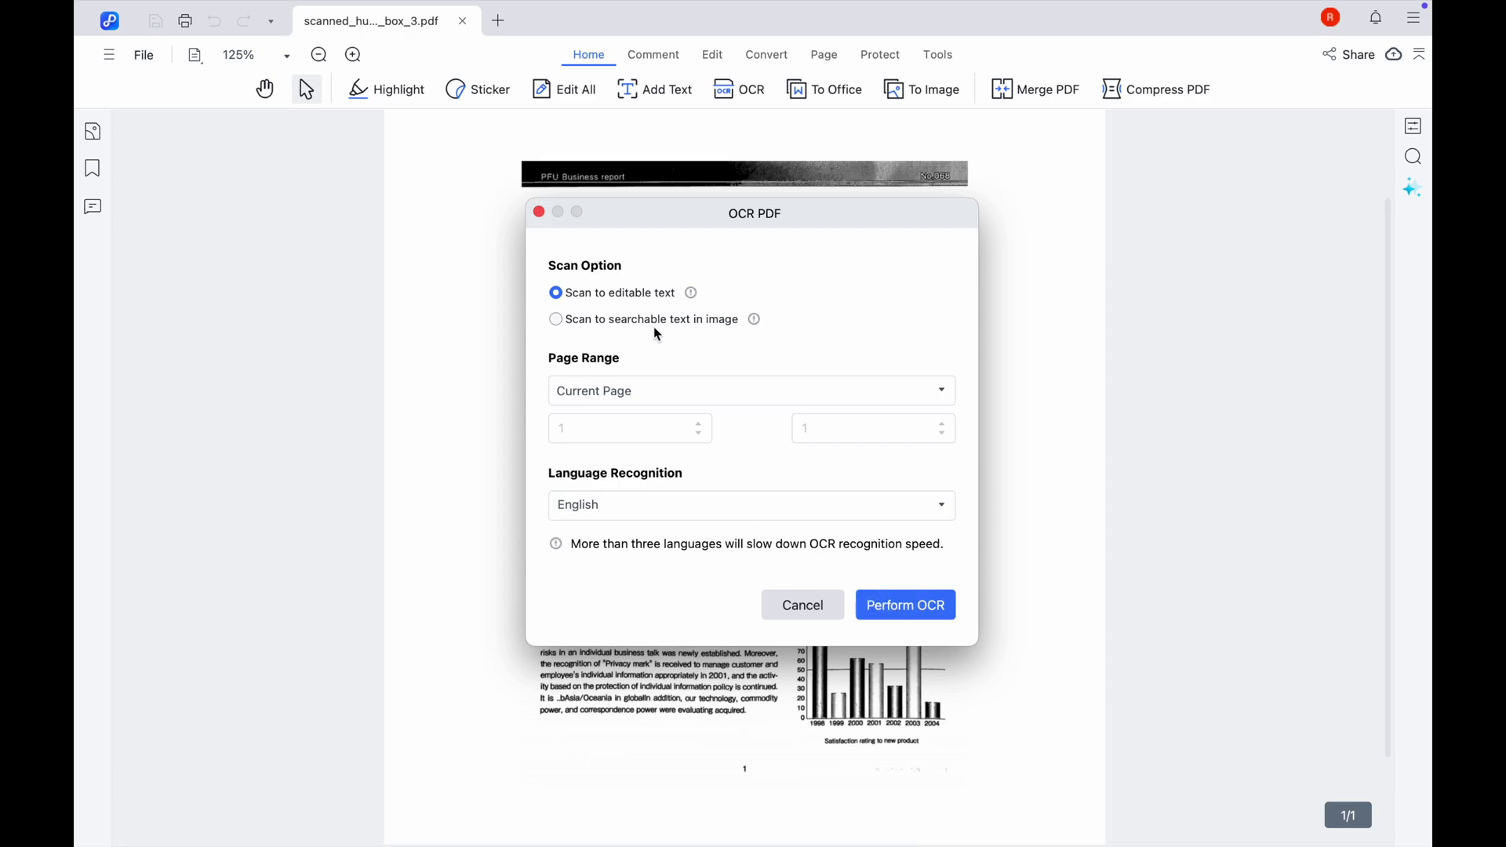
left_click(927, 601)
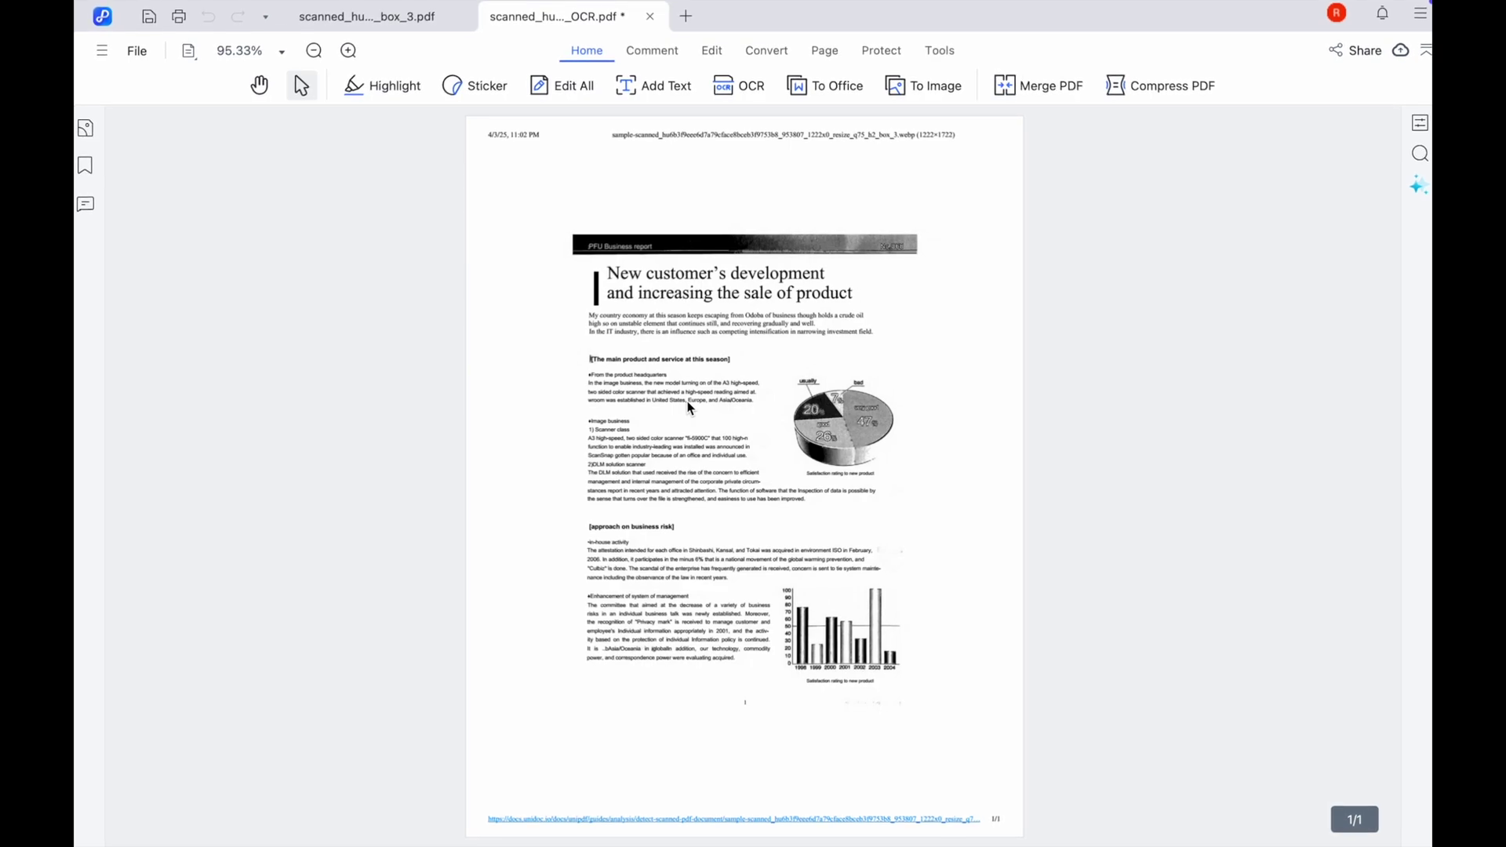
Zoom the _OCR.pdf copy of the report in to 150% for closer reading.
key("ctrl+plus")
key("ctrl+plus")
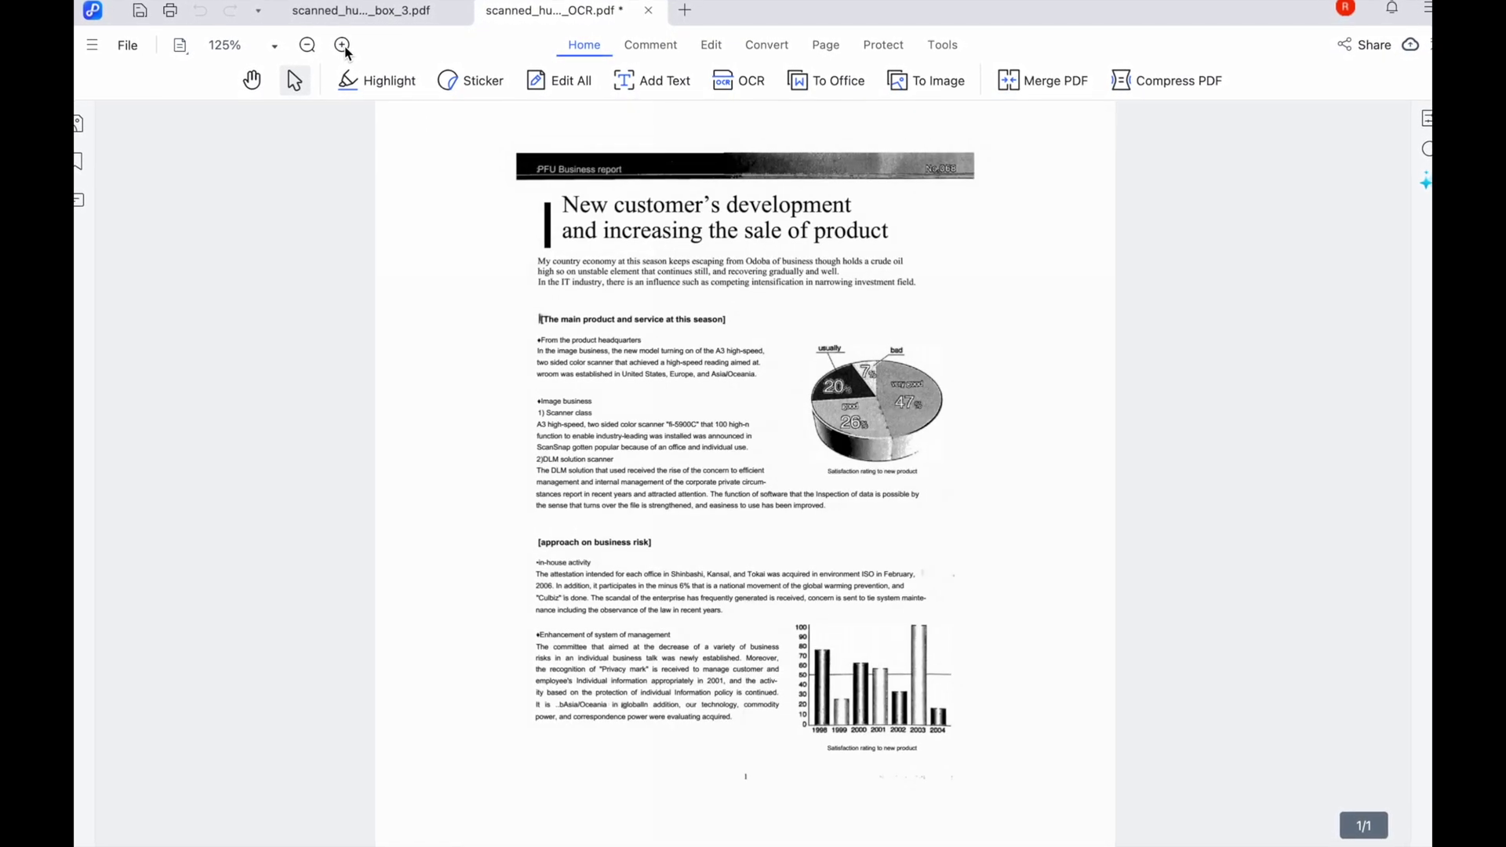
left_click(661, 361)
key("ctrl+plus")
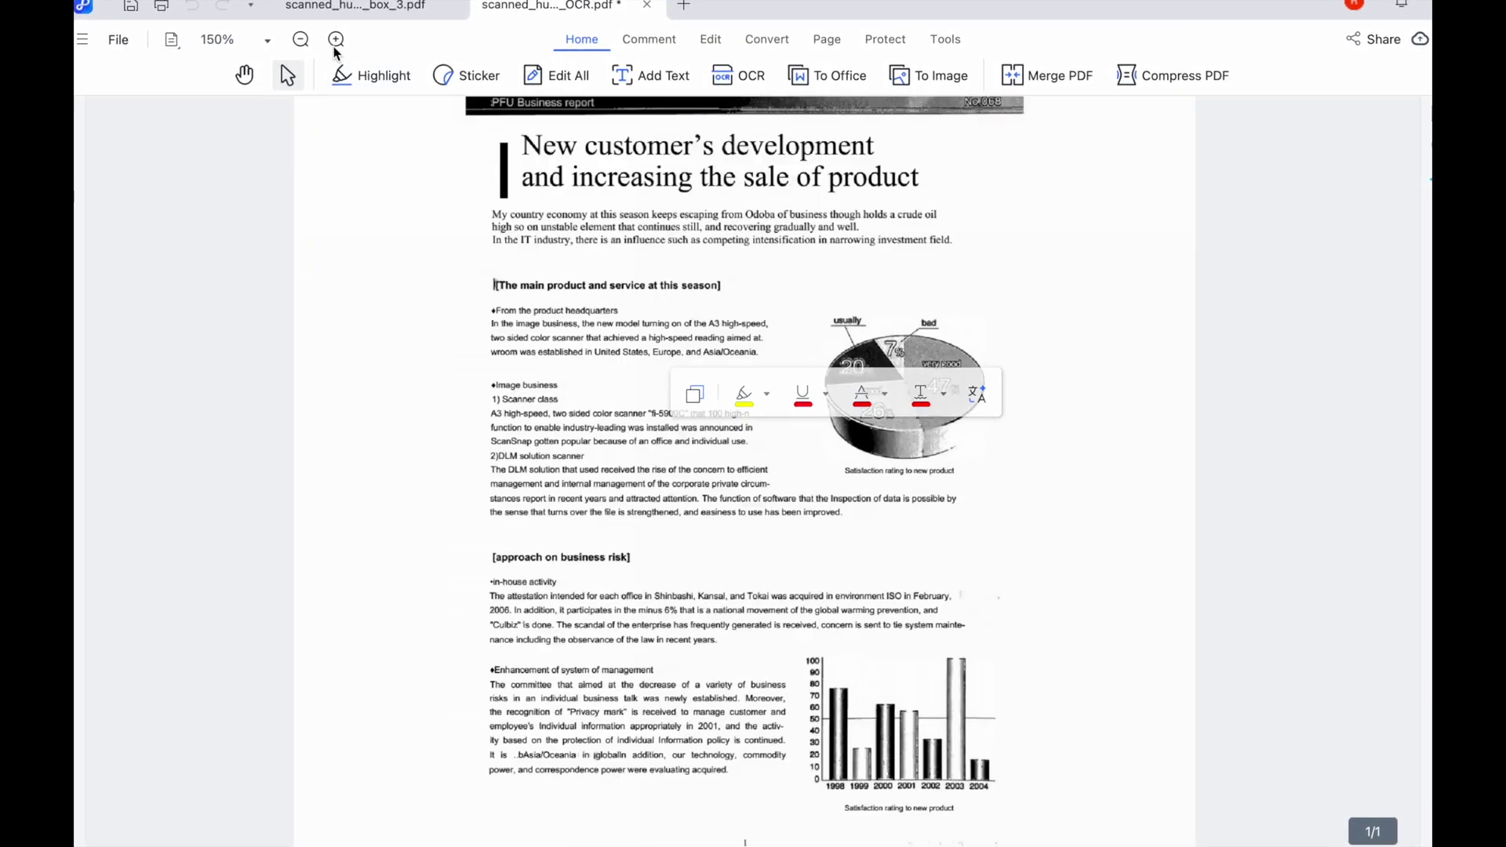
left_click(501, 308)
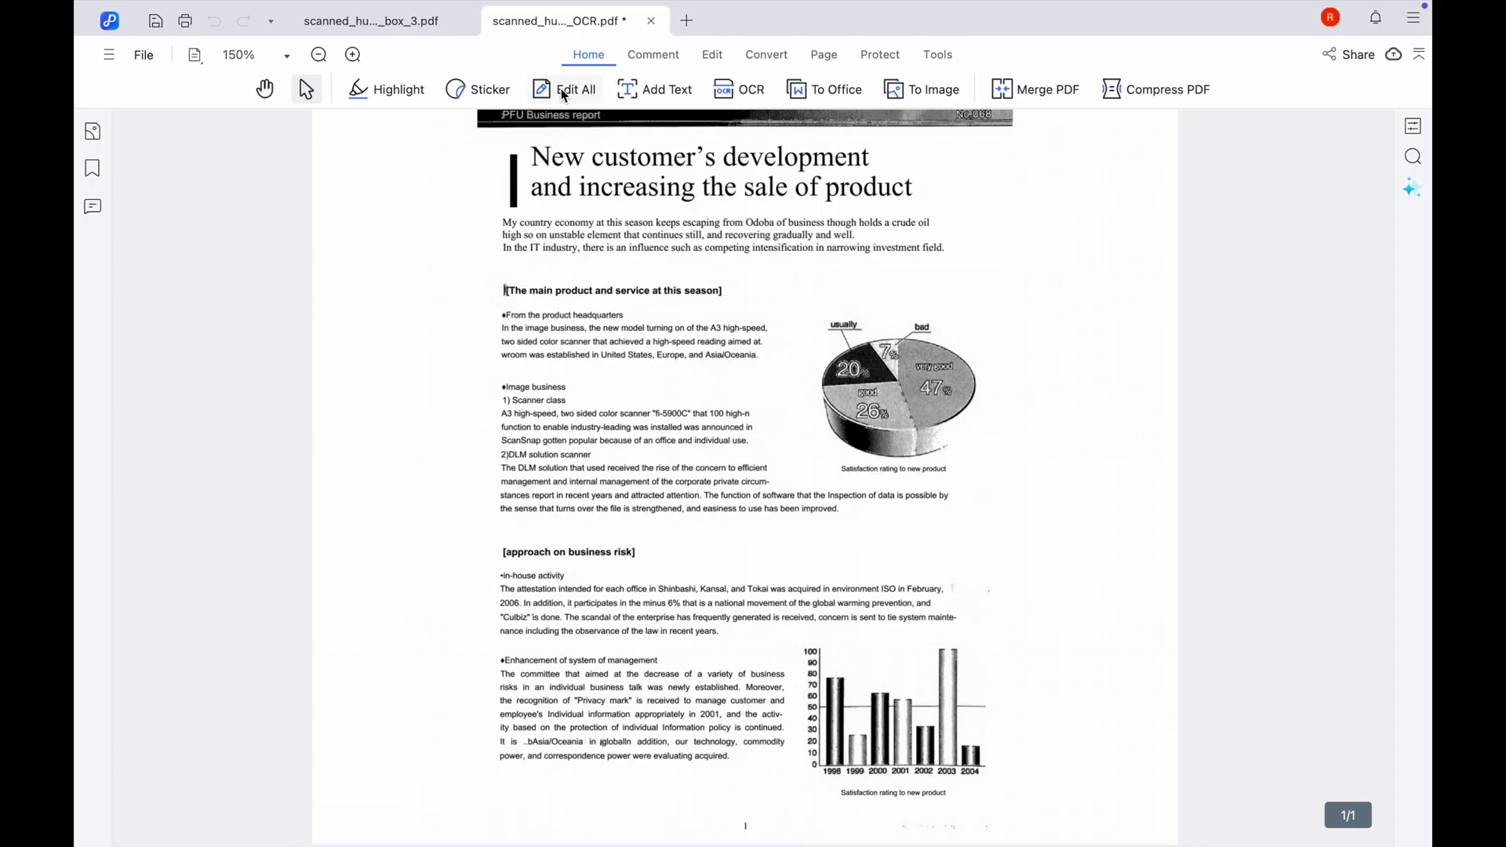
Turn on editing of the recognised text and select the introduction down to the section heading.
left_click(712, 57)
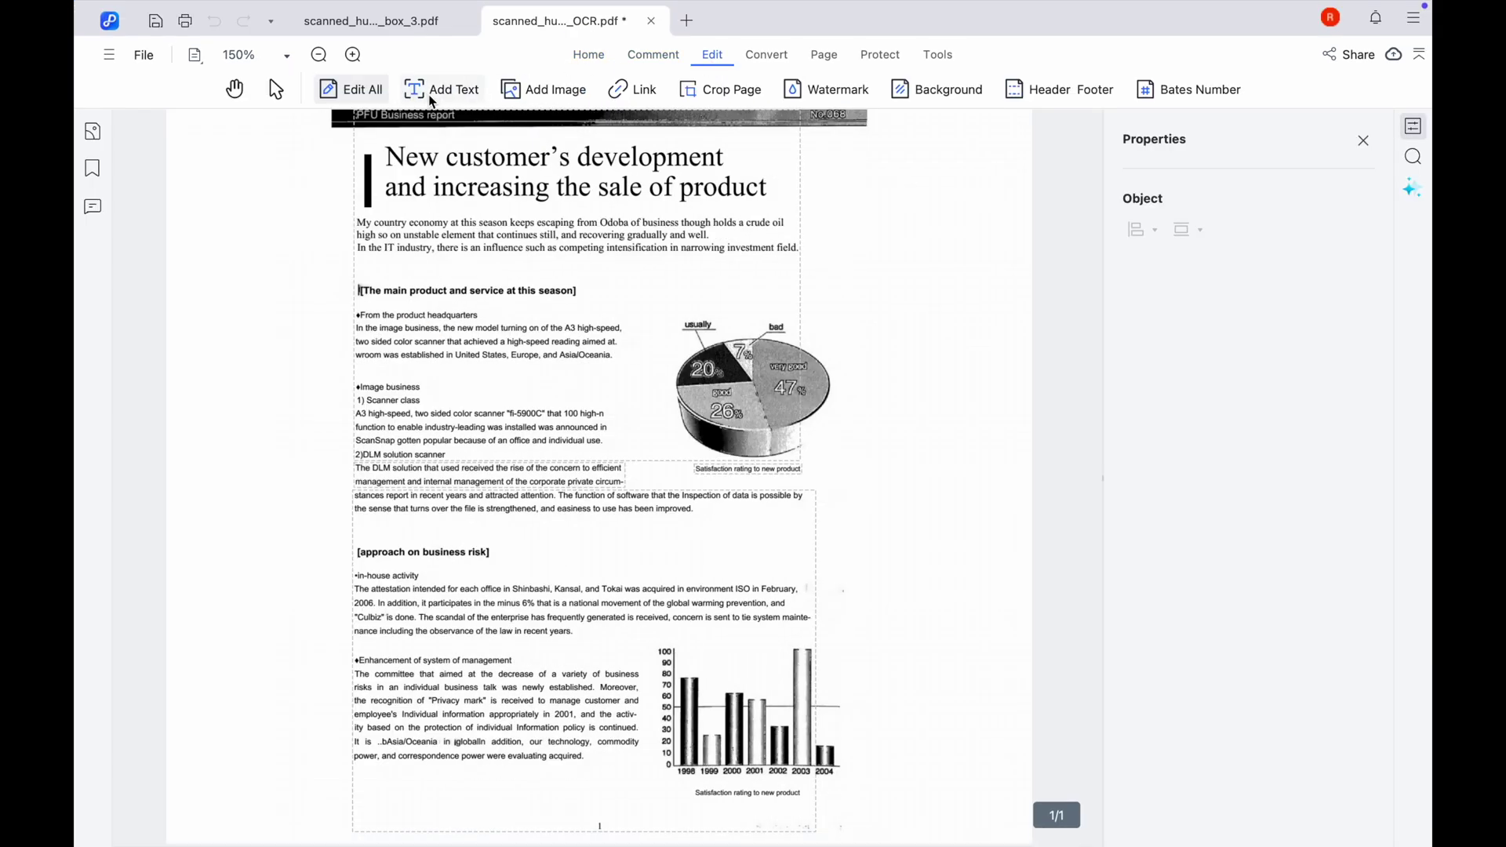
left_click(376, 234)
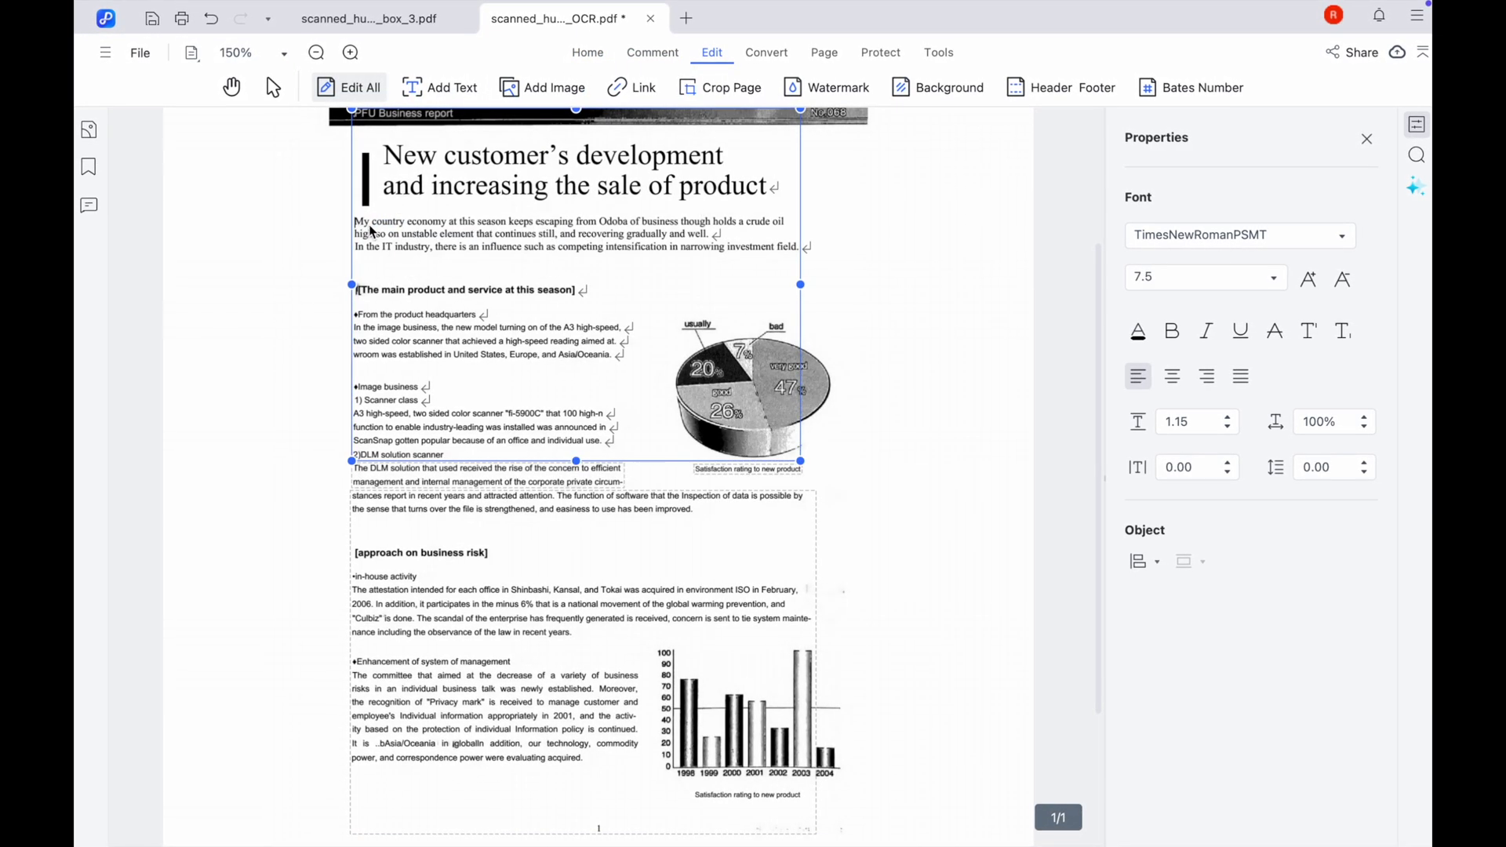
left_click_drag(374, 232, 601, 333)
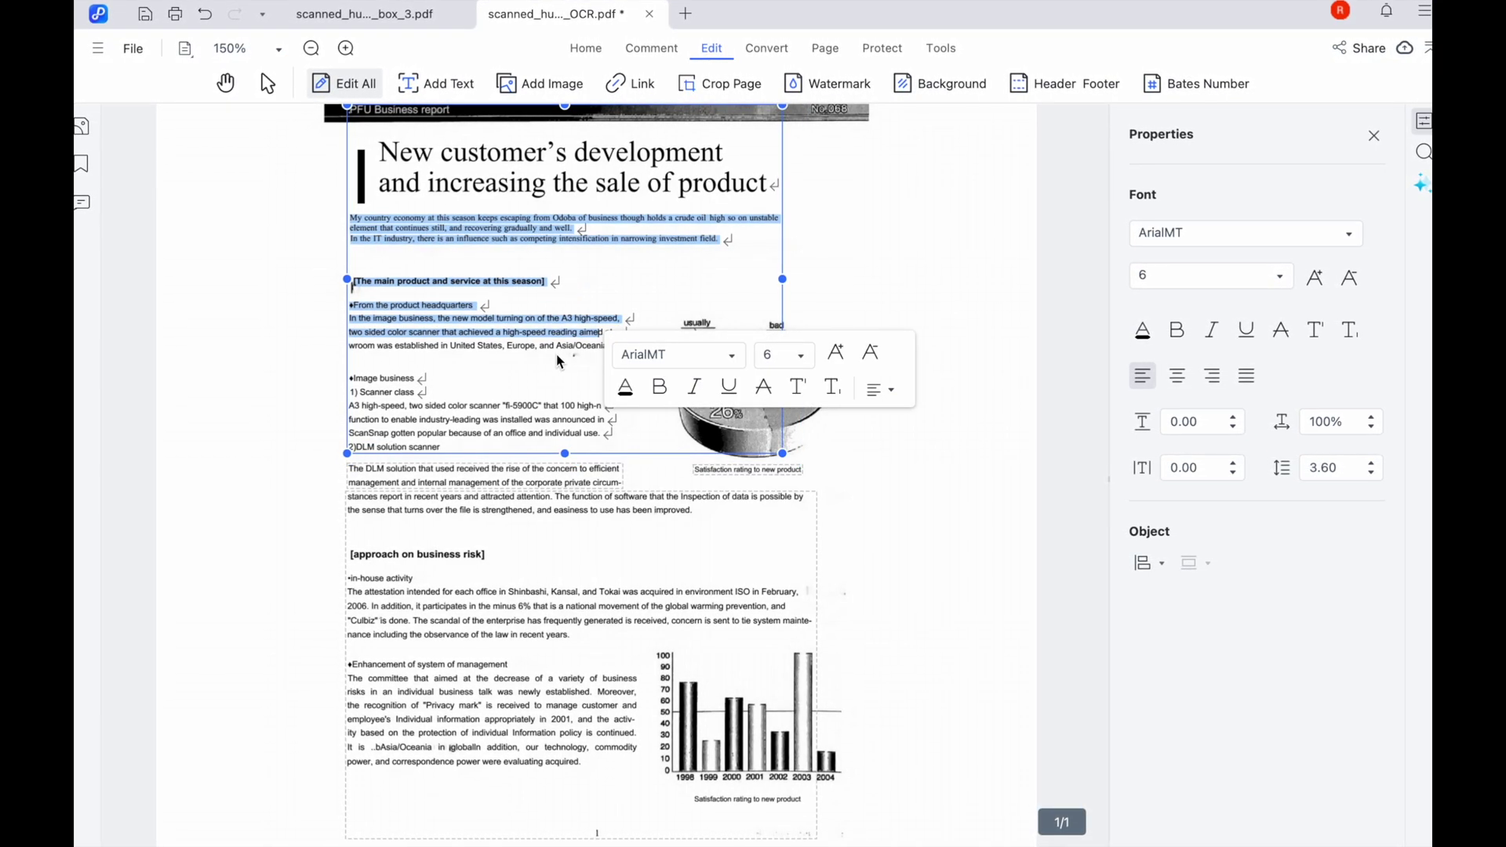
left_click(357, 313)
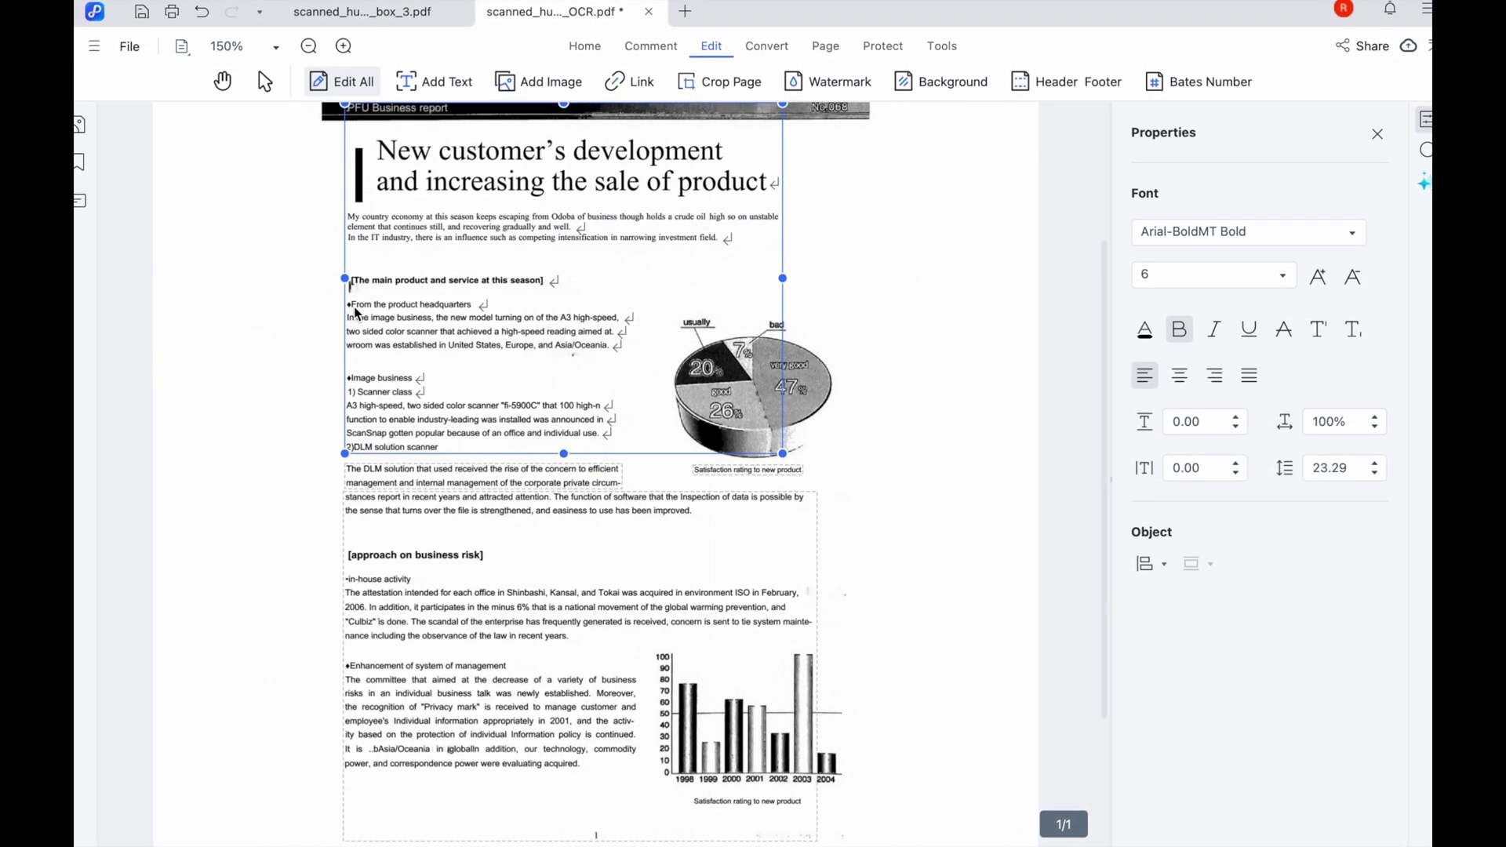
Resize the 'In the image business' paragraph to size 7 and back to 6, then type and delete test characters.
left_click_drag(348, 317, 611, 346)
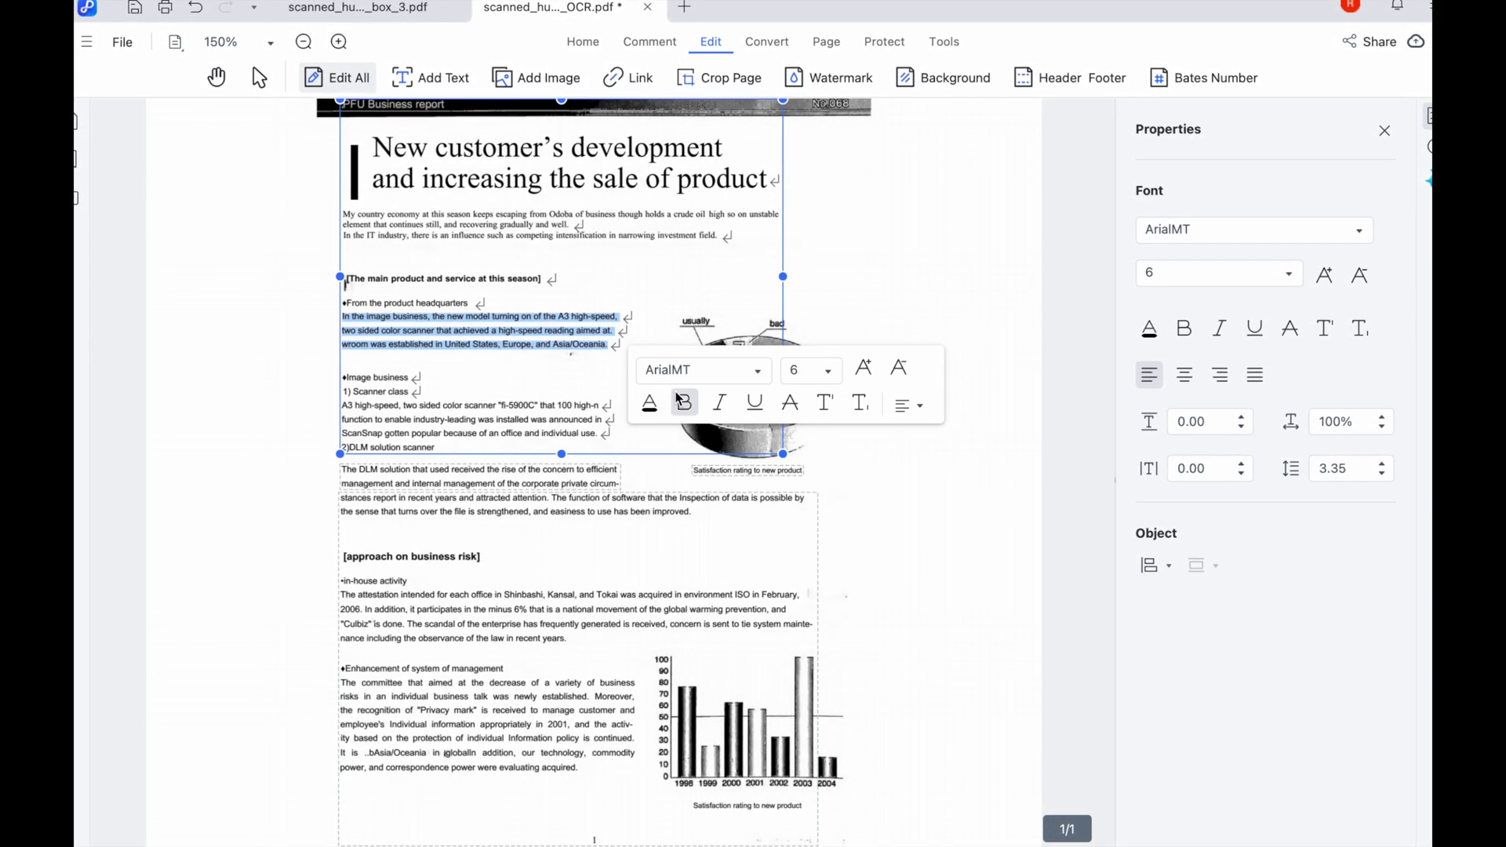
left_click(865, 369)
left_click(900, 369)
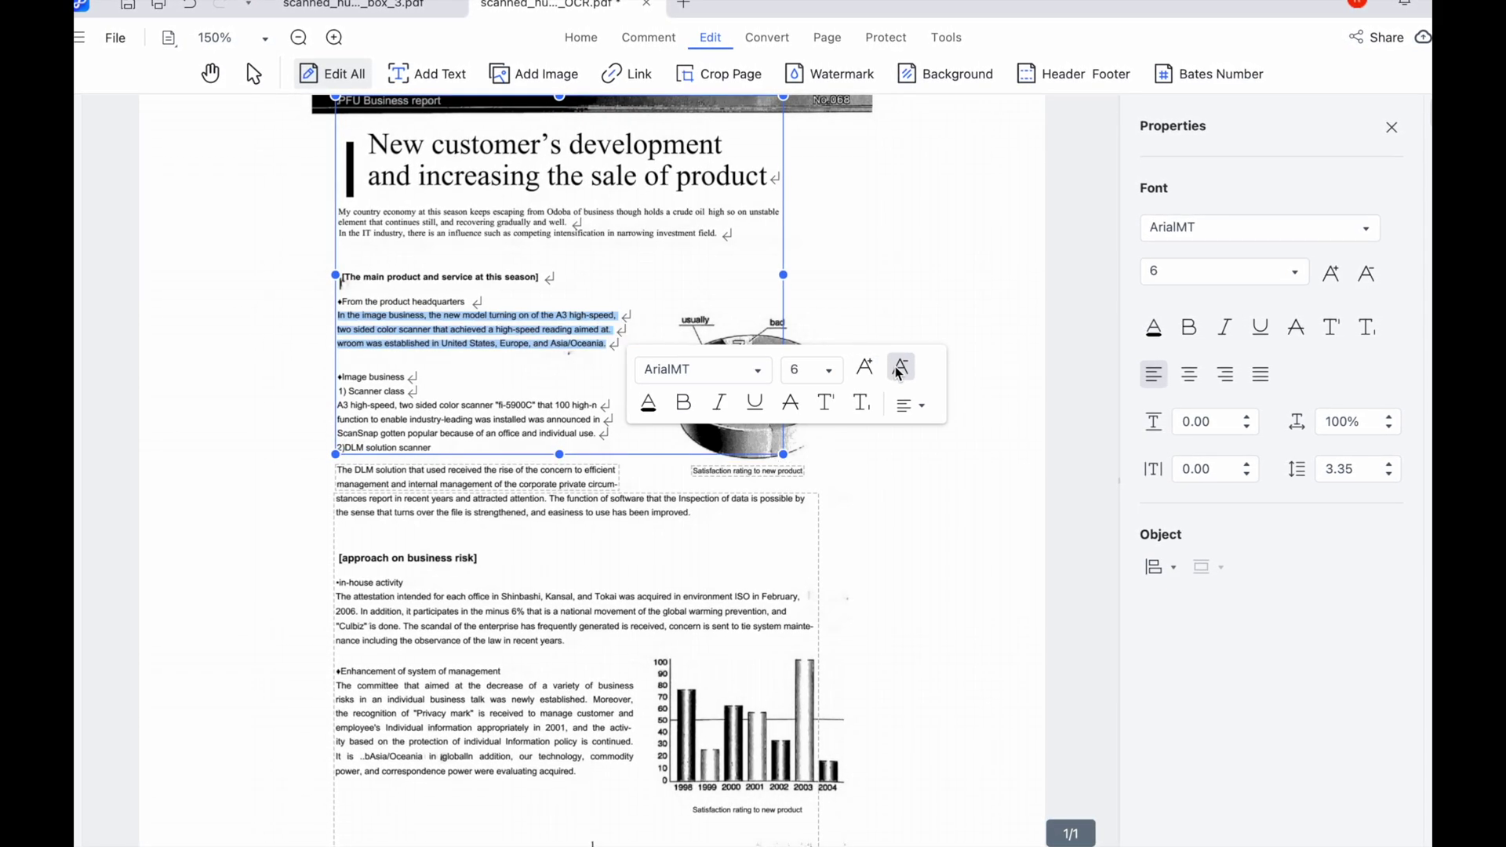
left_click(609, 347)
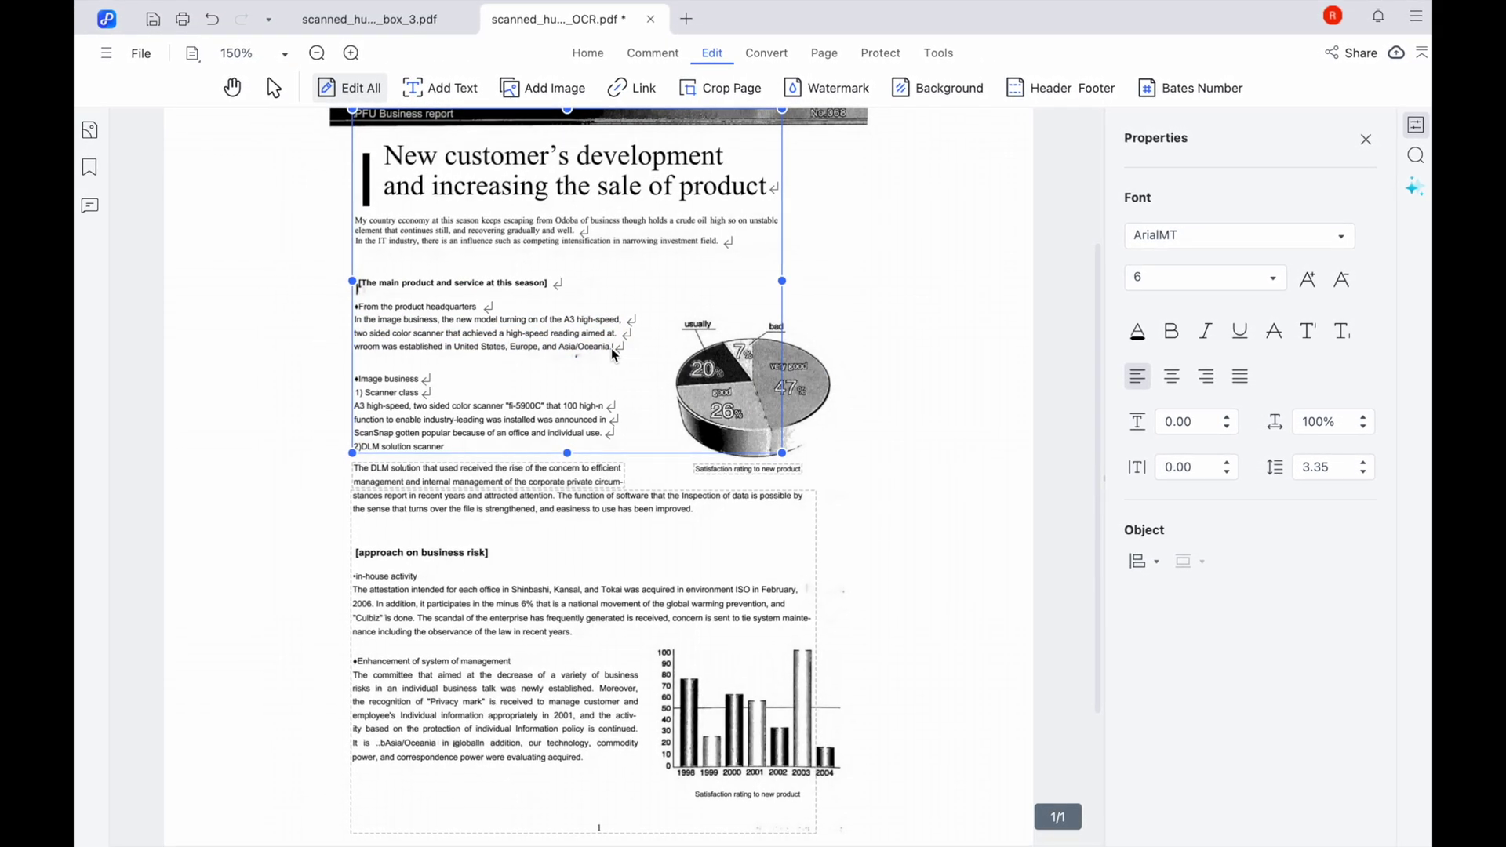
type("hhy")
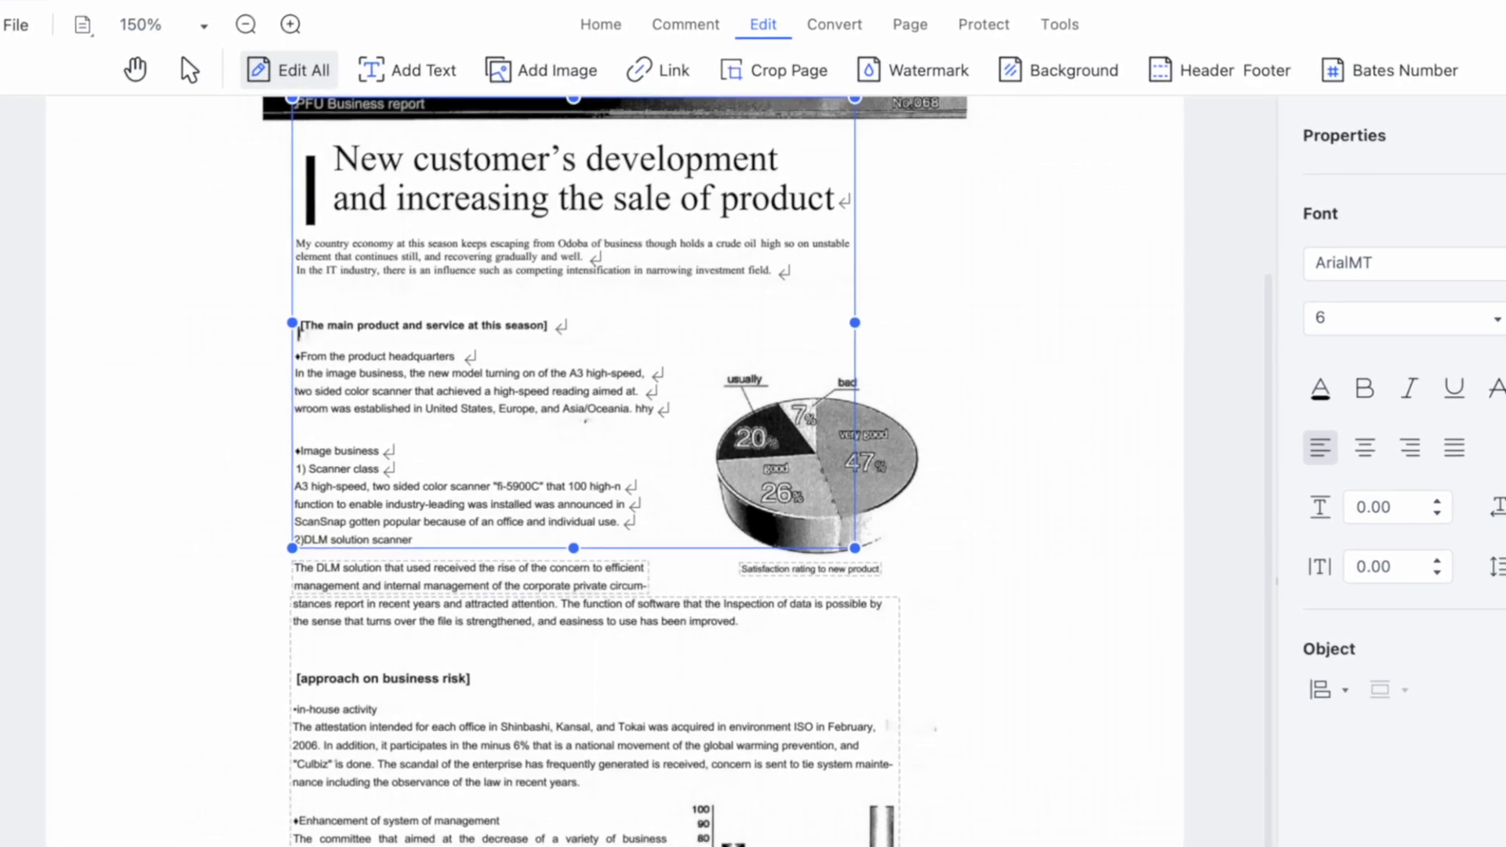
key("BackSpace")
key("BackSpace")
key("BackSpace")
key("BackSpace")
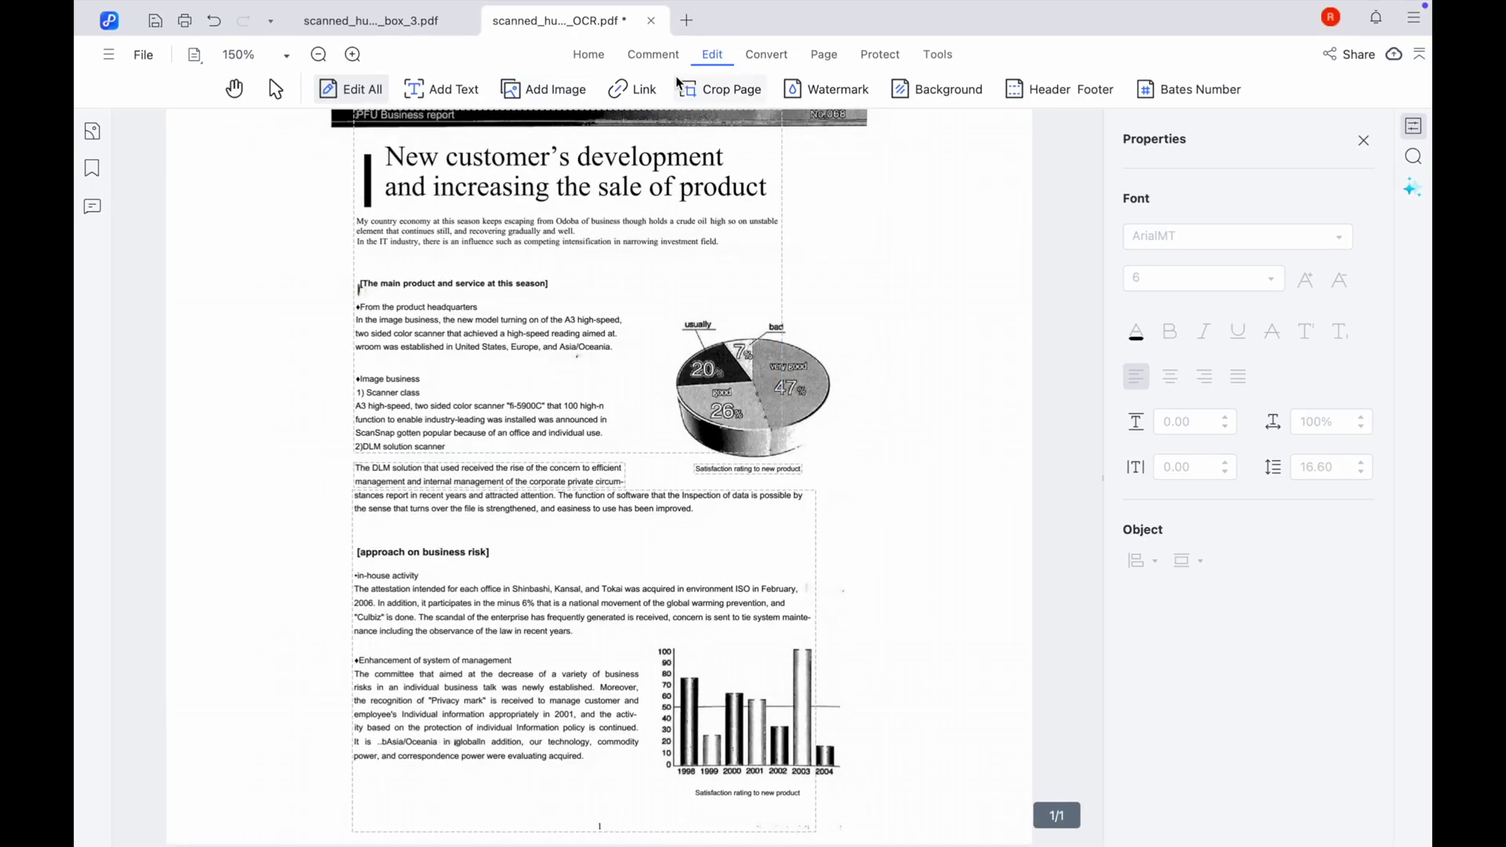
Underline in red the three lines ending in 'Asia/Oceania.'.
left_click(650, 66)
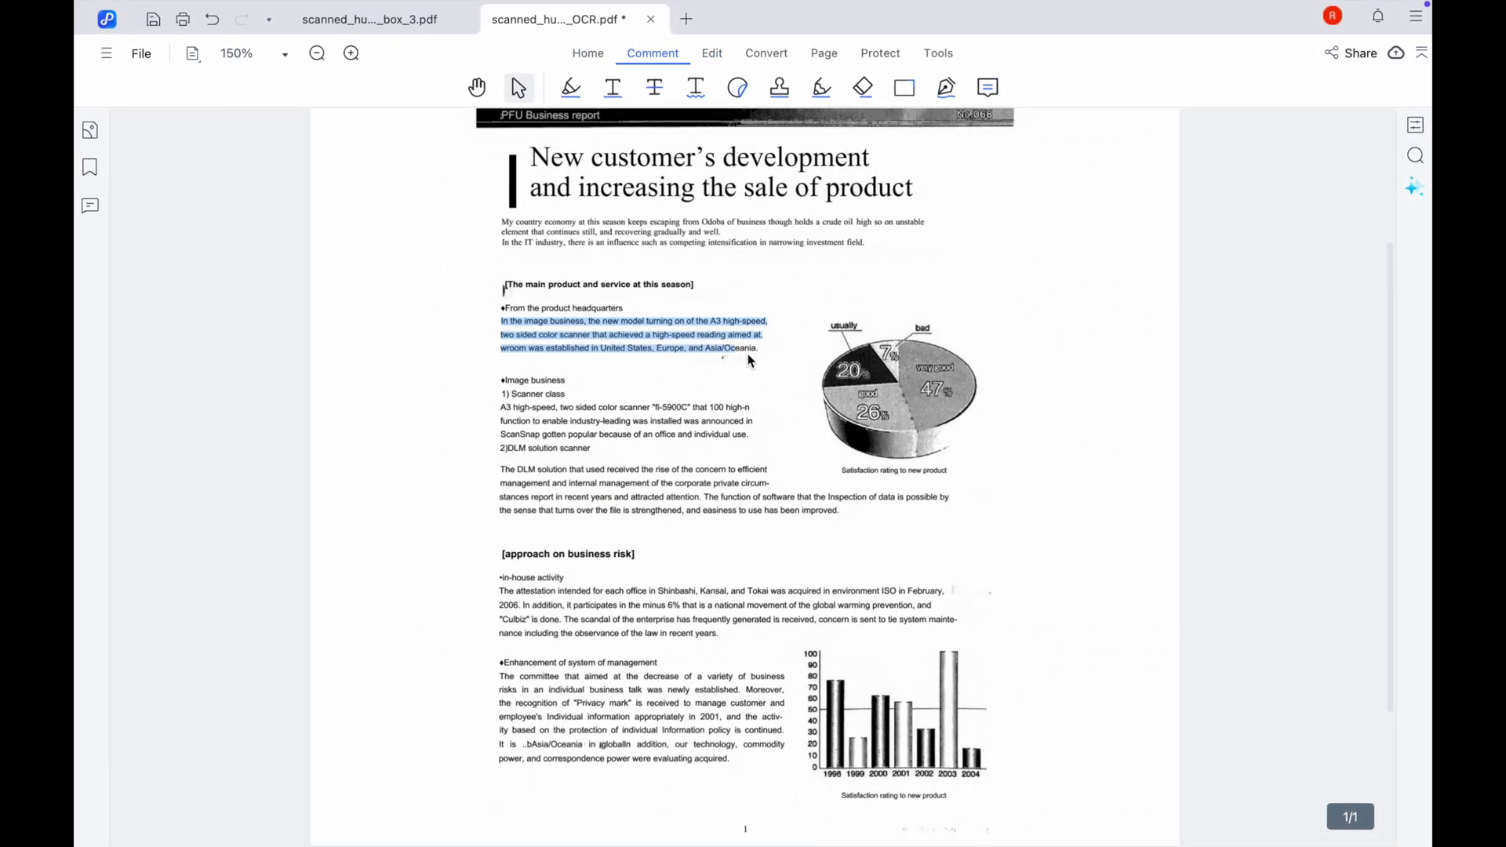
left_click_drag(755, 361, 760, 355)
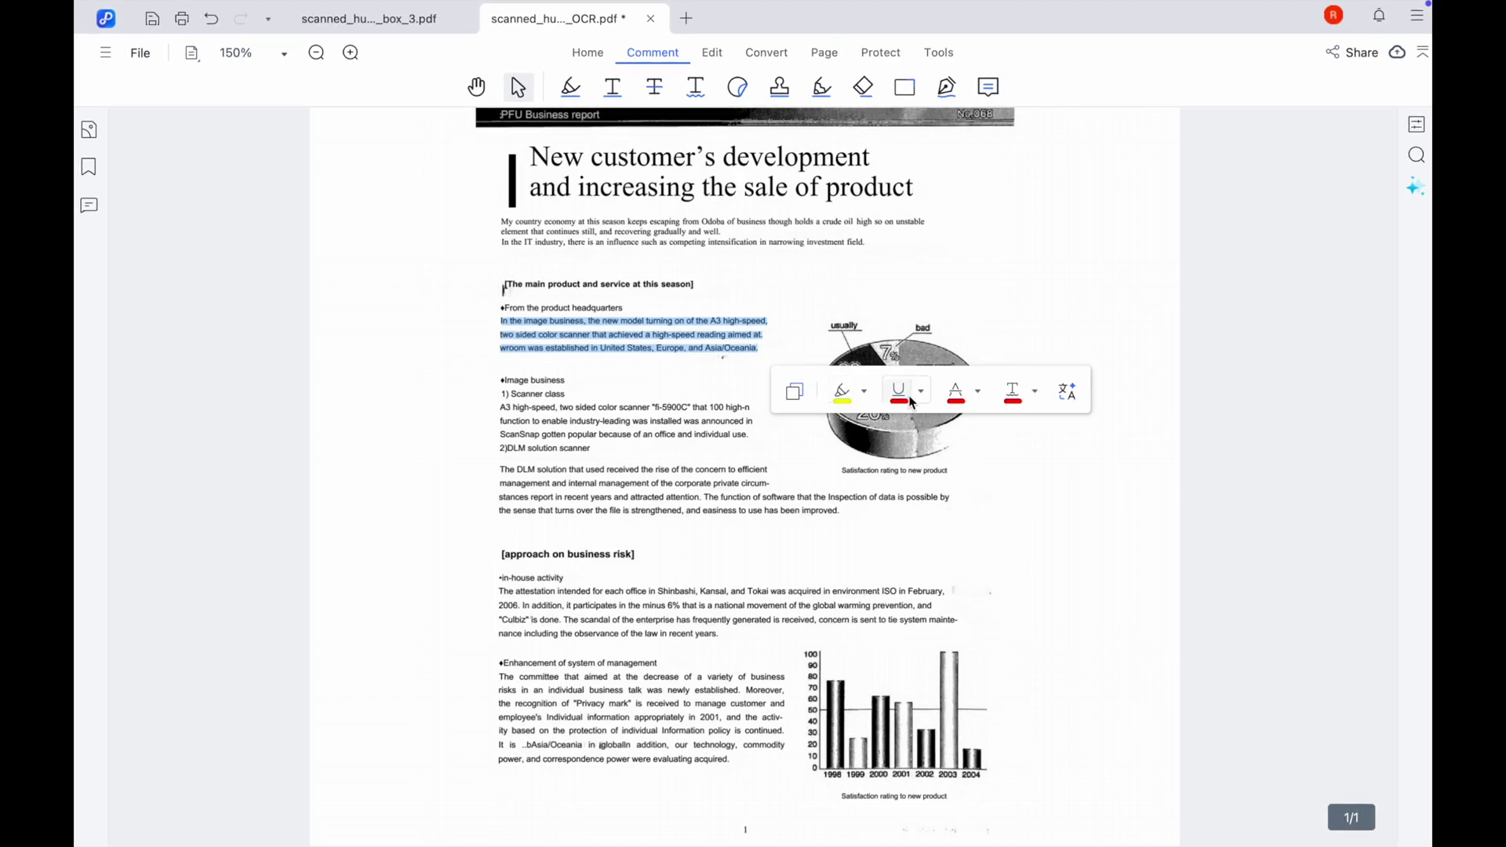
left_click(899, 393)
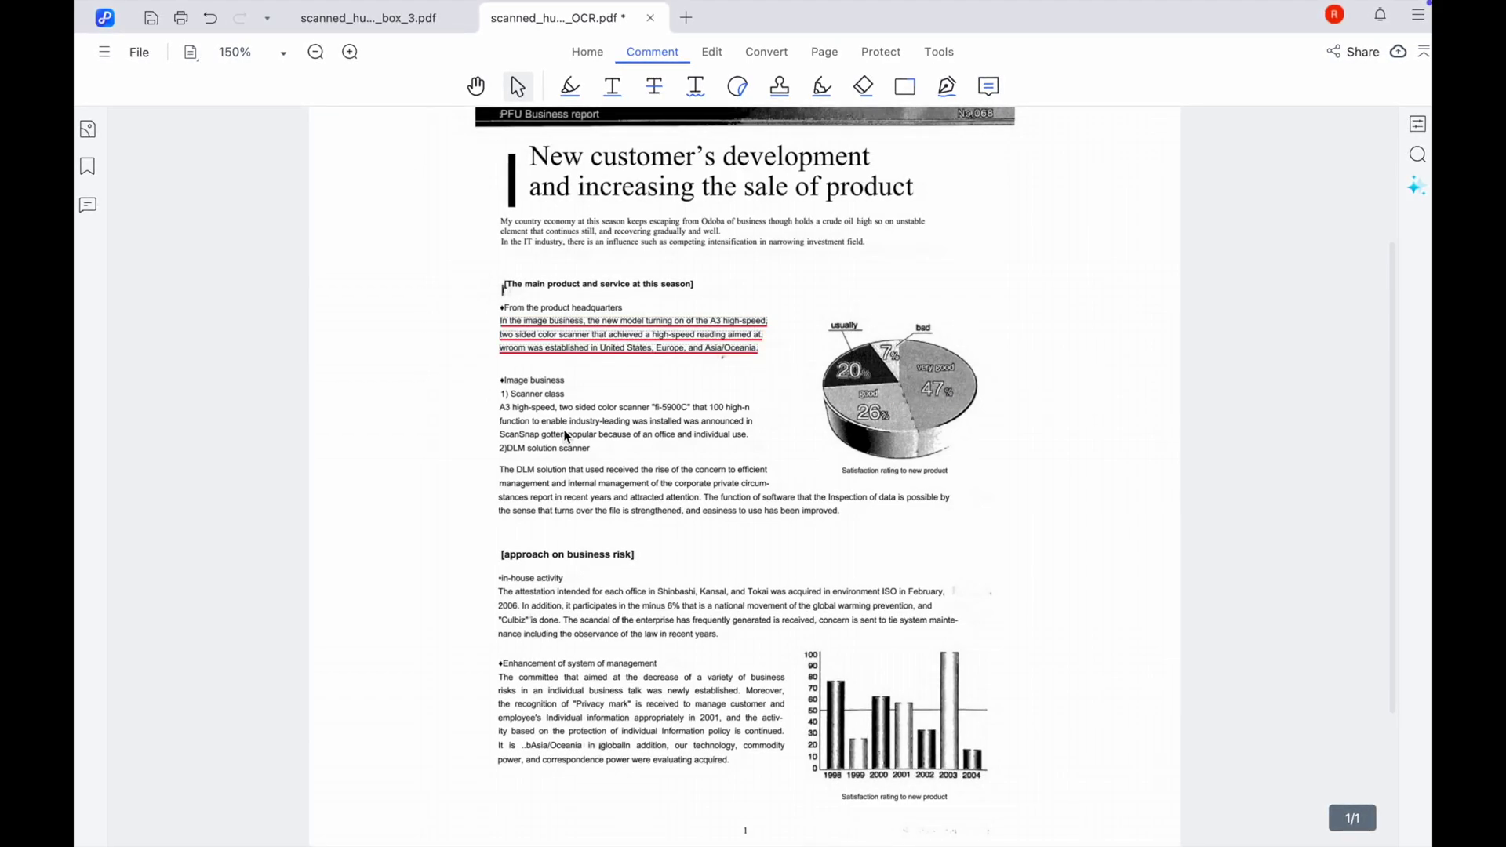
Highlight in yellow the lines from 'A3 high-speed' to 'individual use.'.
mouse_move(566, 432)
left_mouse_down()
mouse_move(737, 422)
mouse_move(683, 455)
left_mouse_up()
key("ctrl+a")
left_click(588, 434)
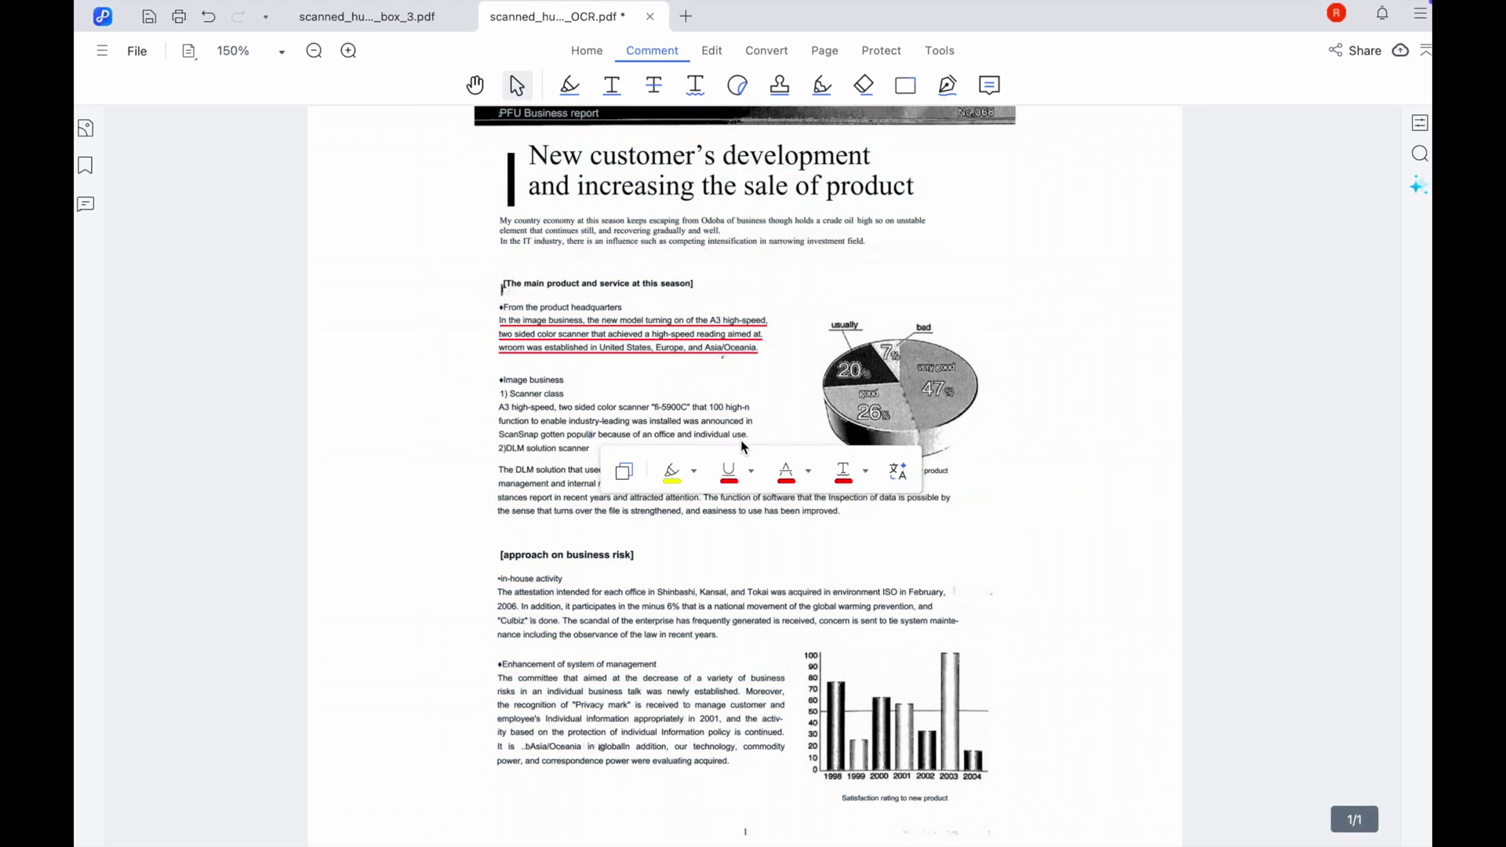
left_click_drag(754, 436, 499, 407)
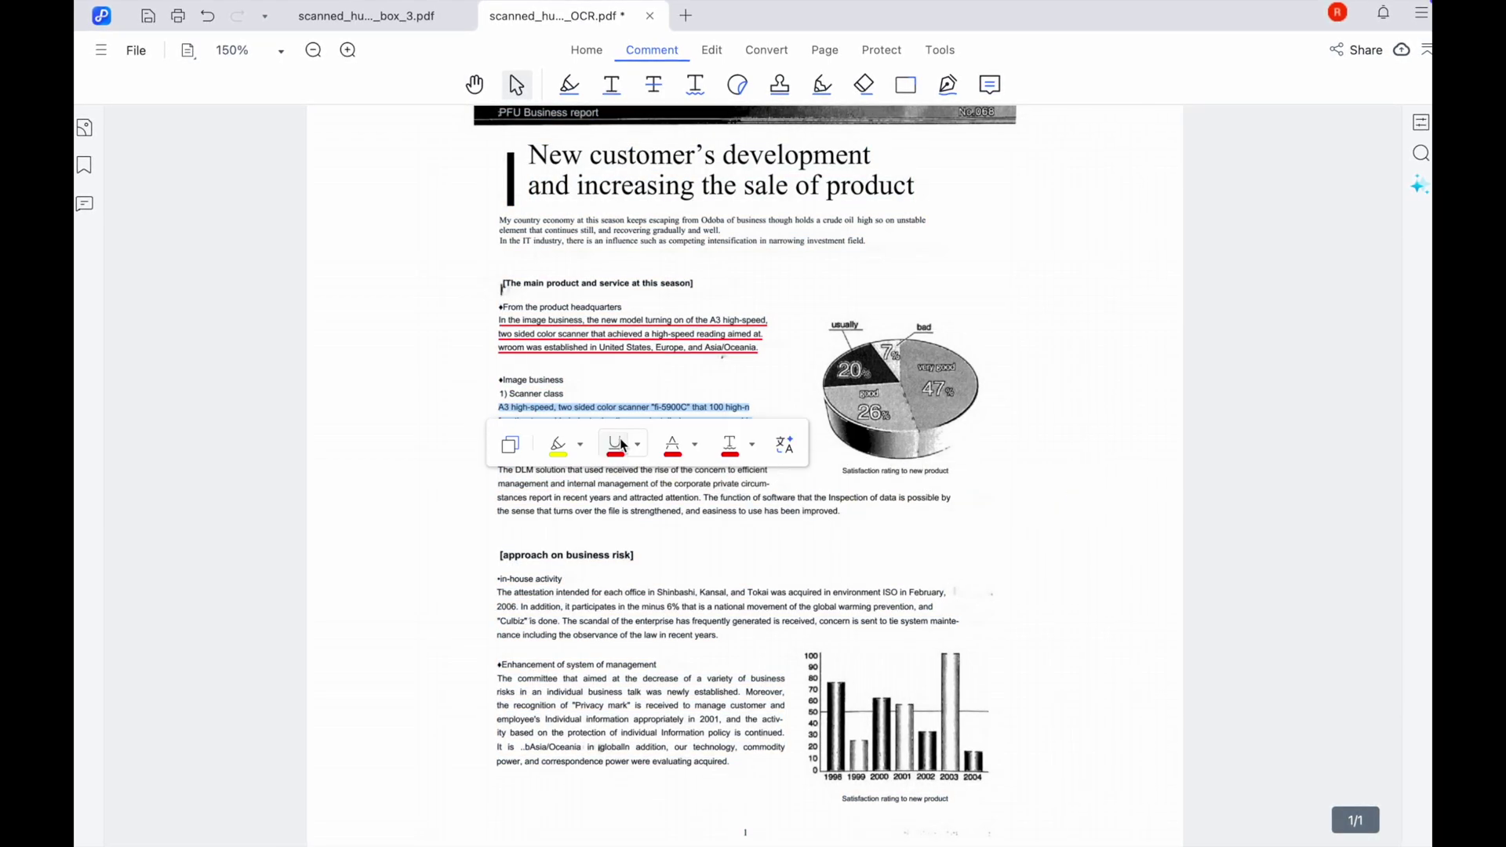
left_click(567, 453)
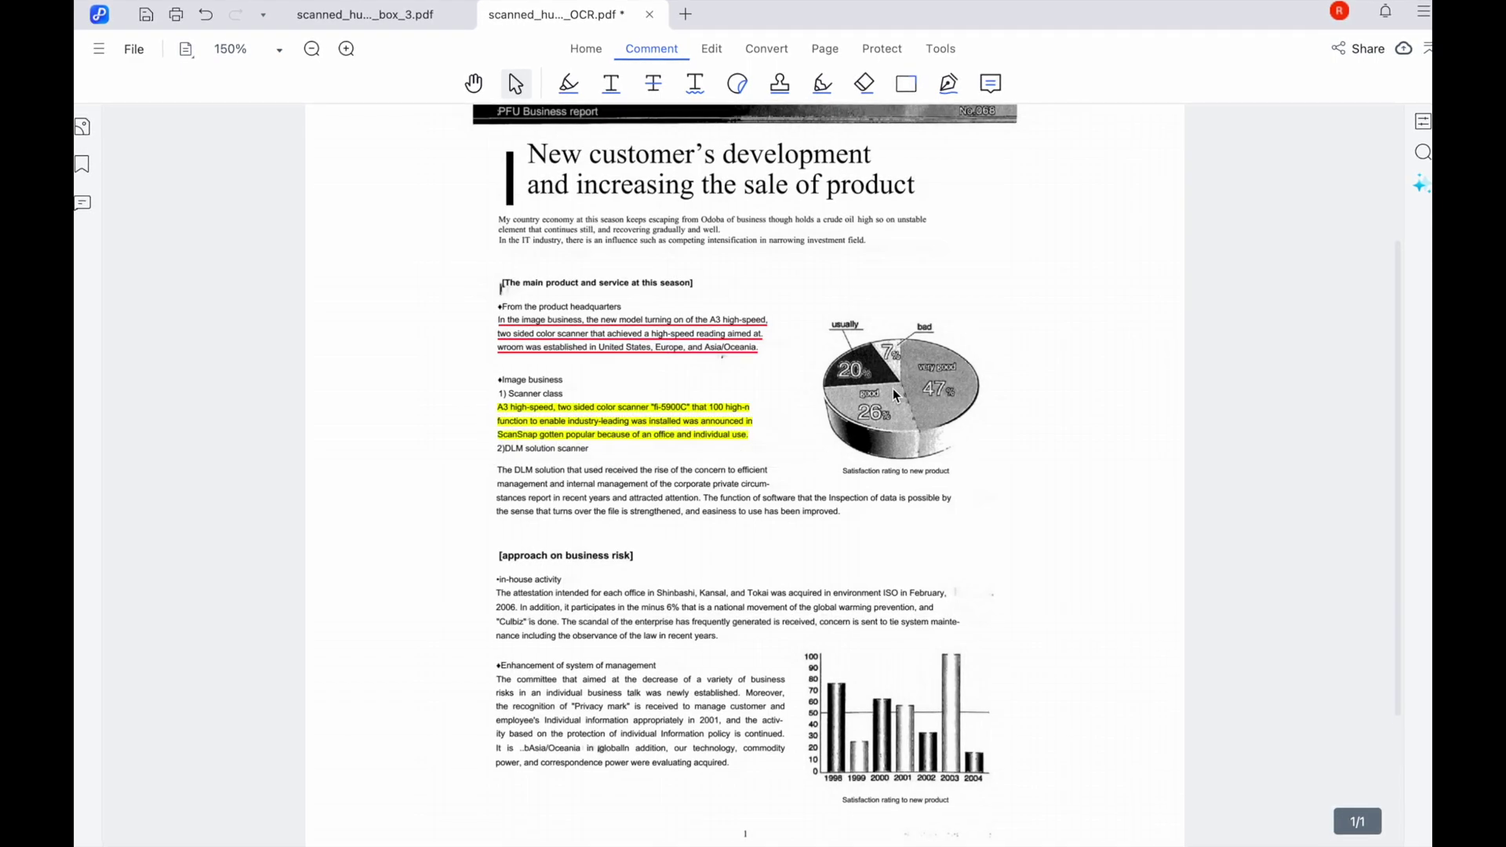
Explore the Edit tools, cancelling an image insert and checking the pie chart's right-click options.
left_click(710, 48)
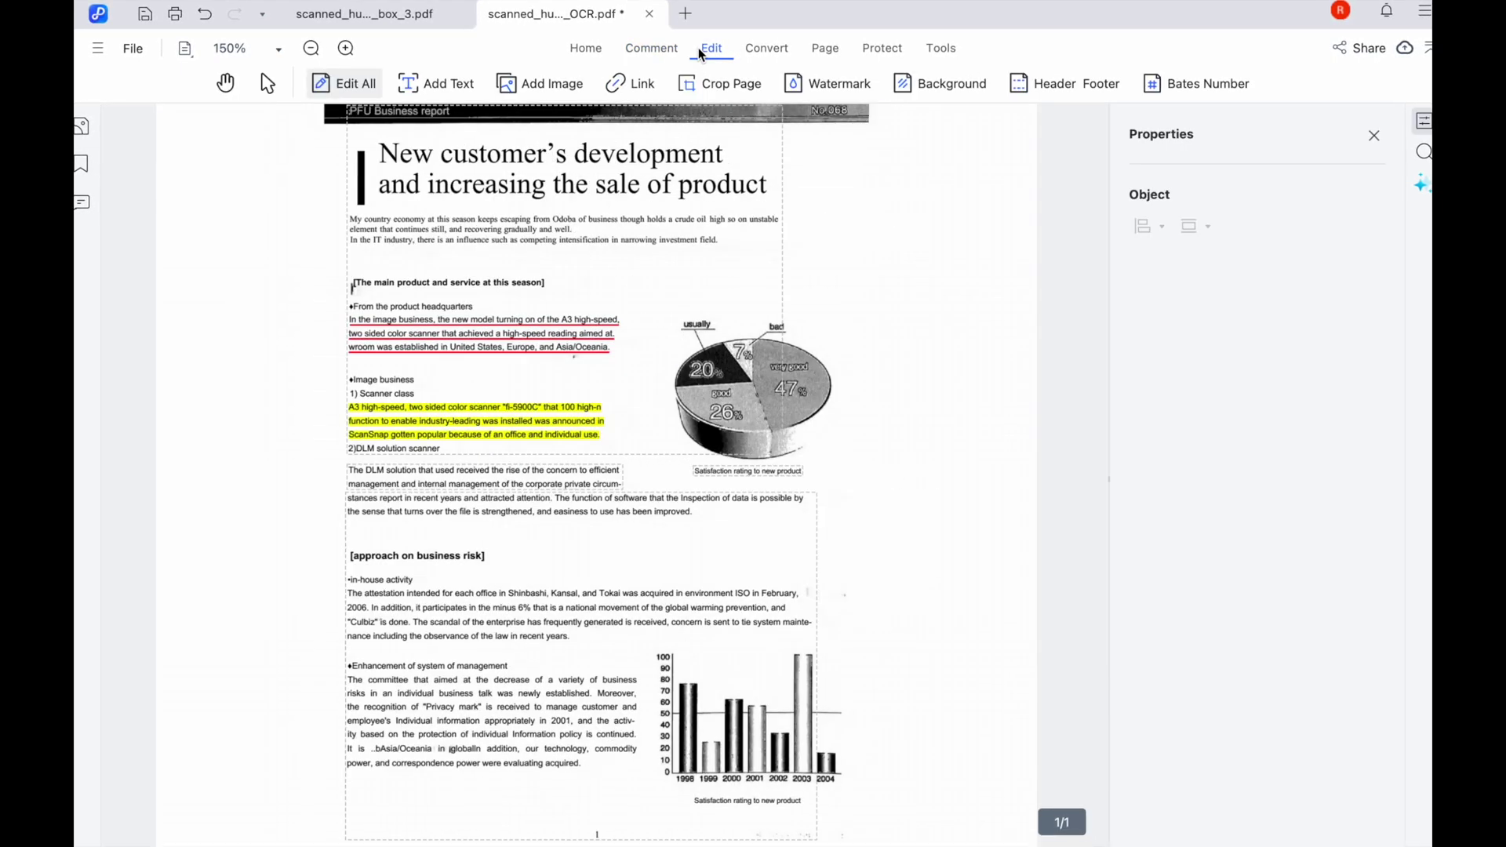
left_click(542, 83)
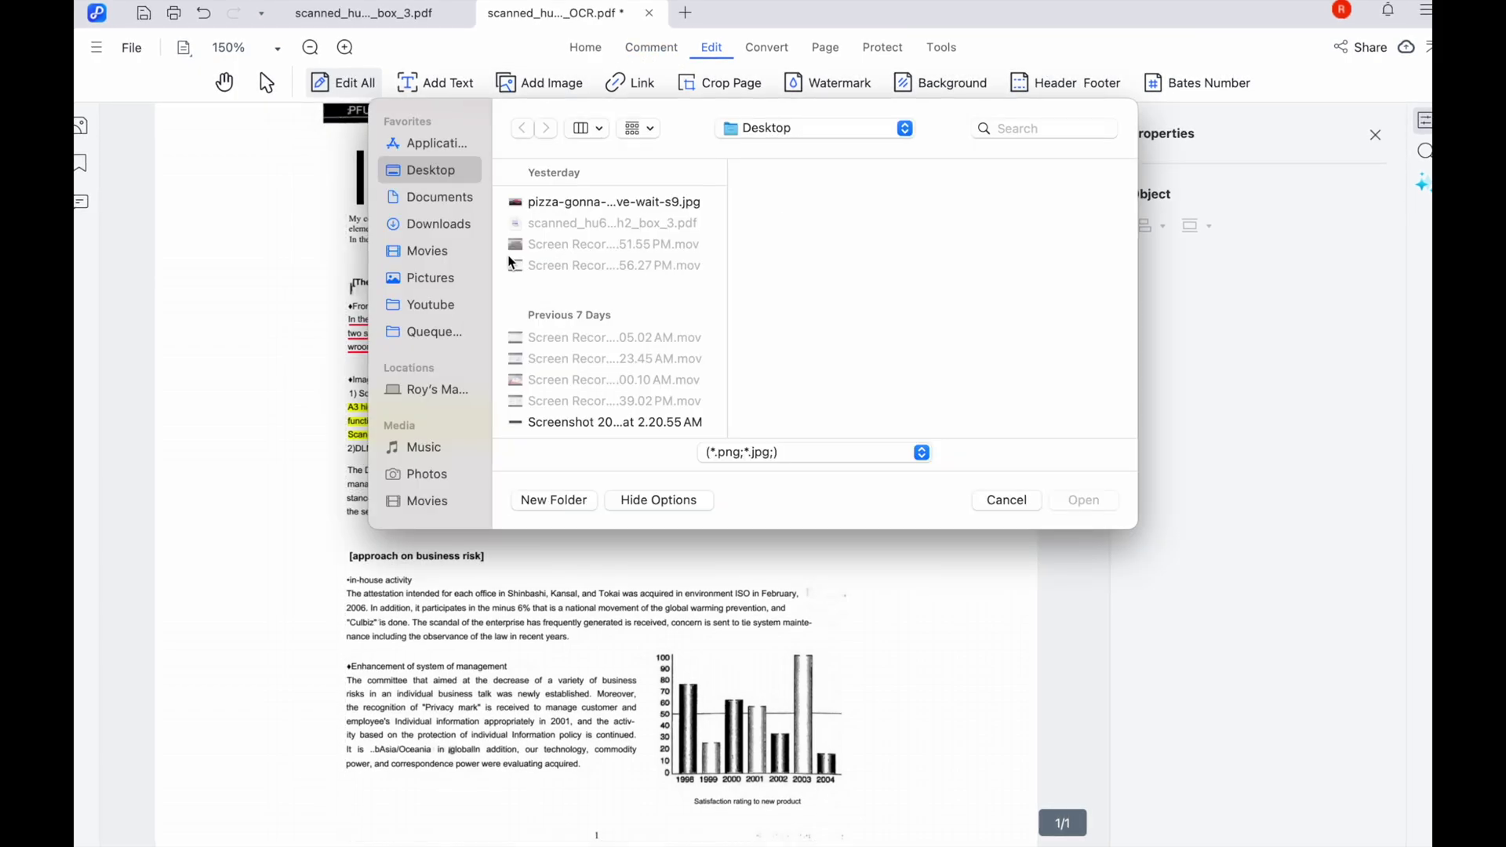
left_click(988, 501)
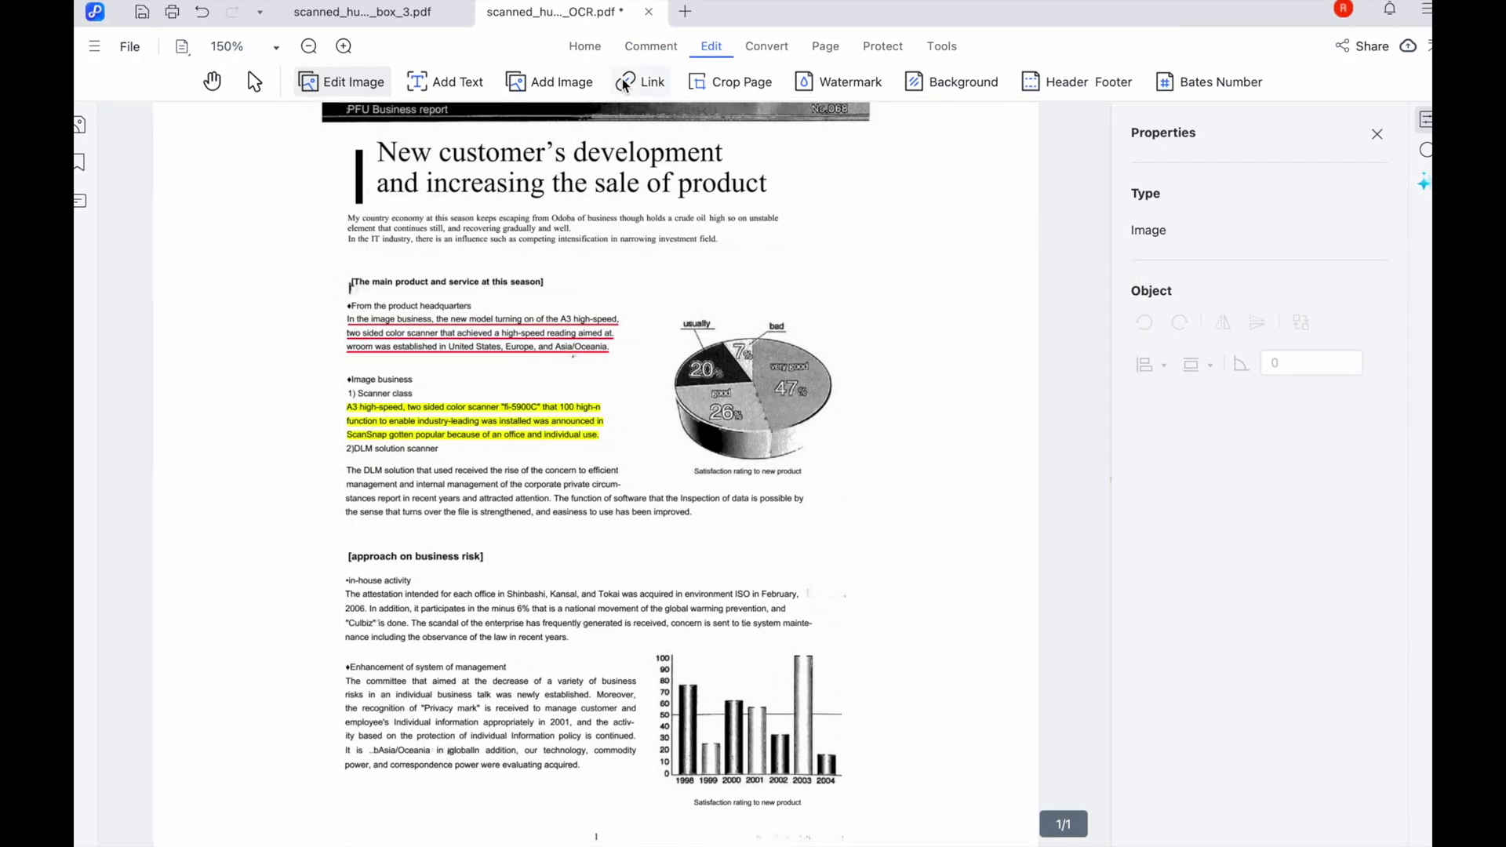
left_click(591, 51)
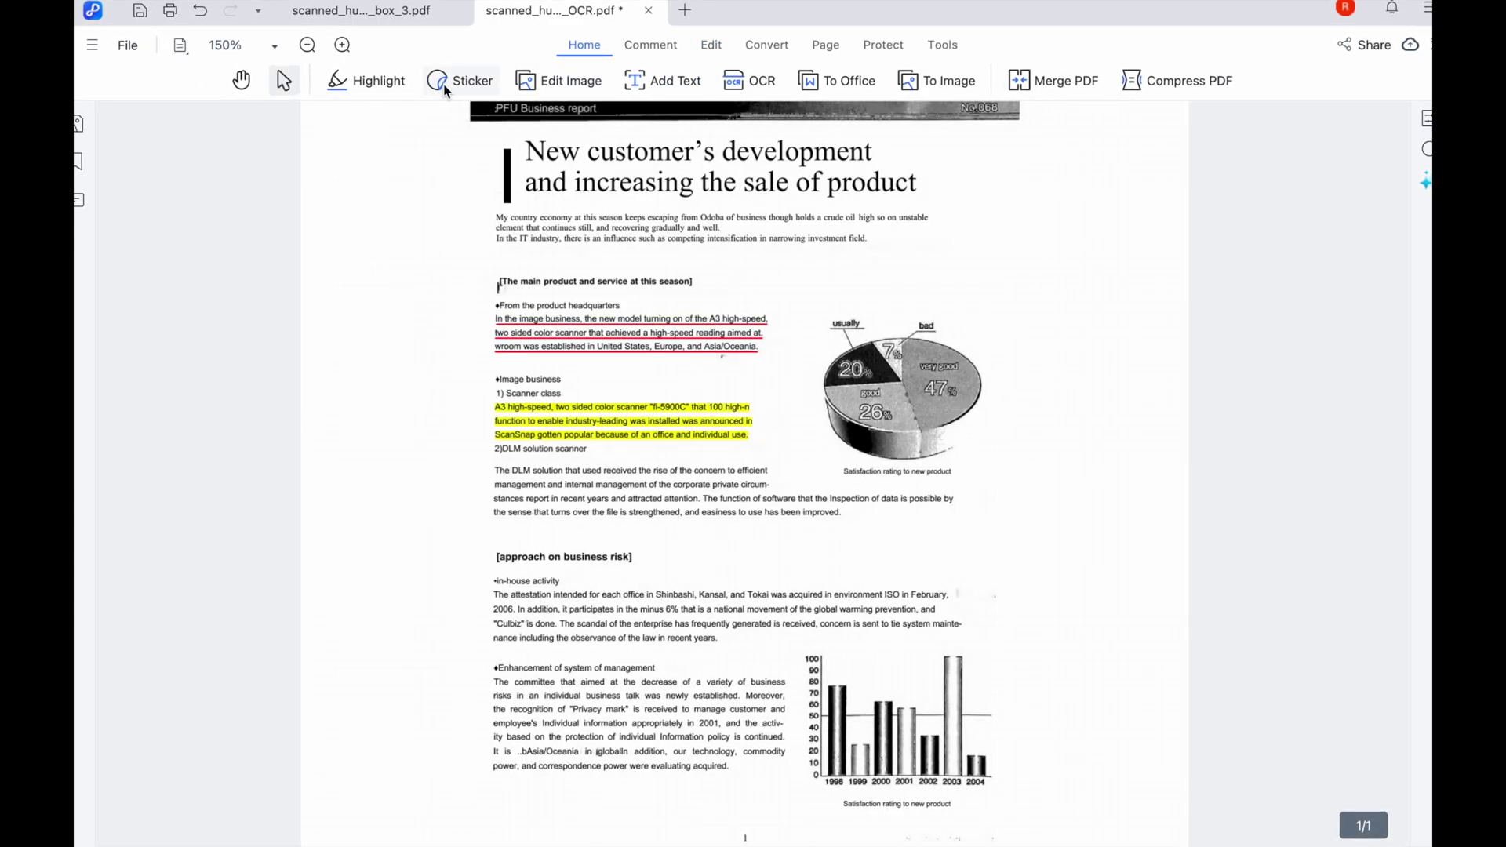
left_click(696, 48)
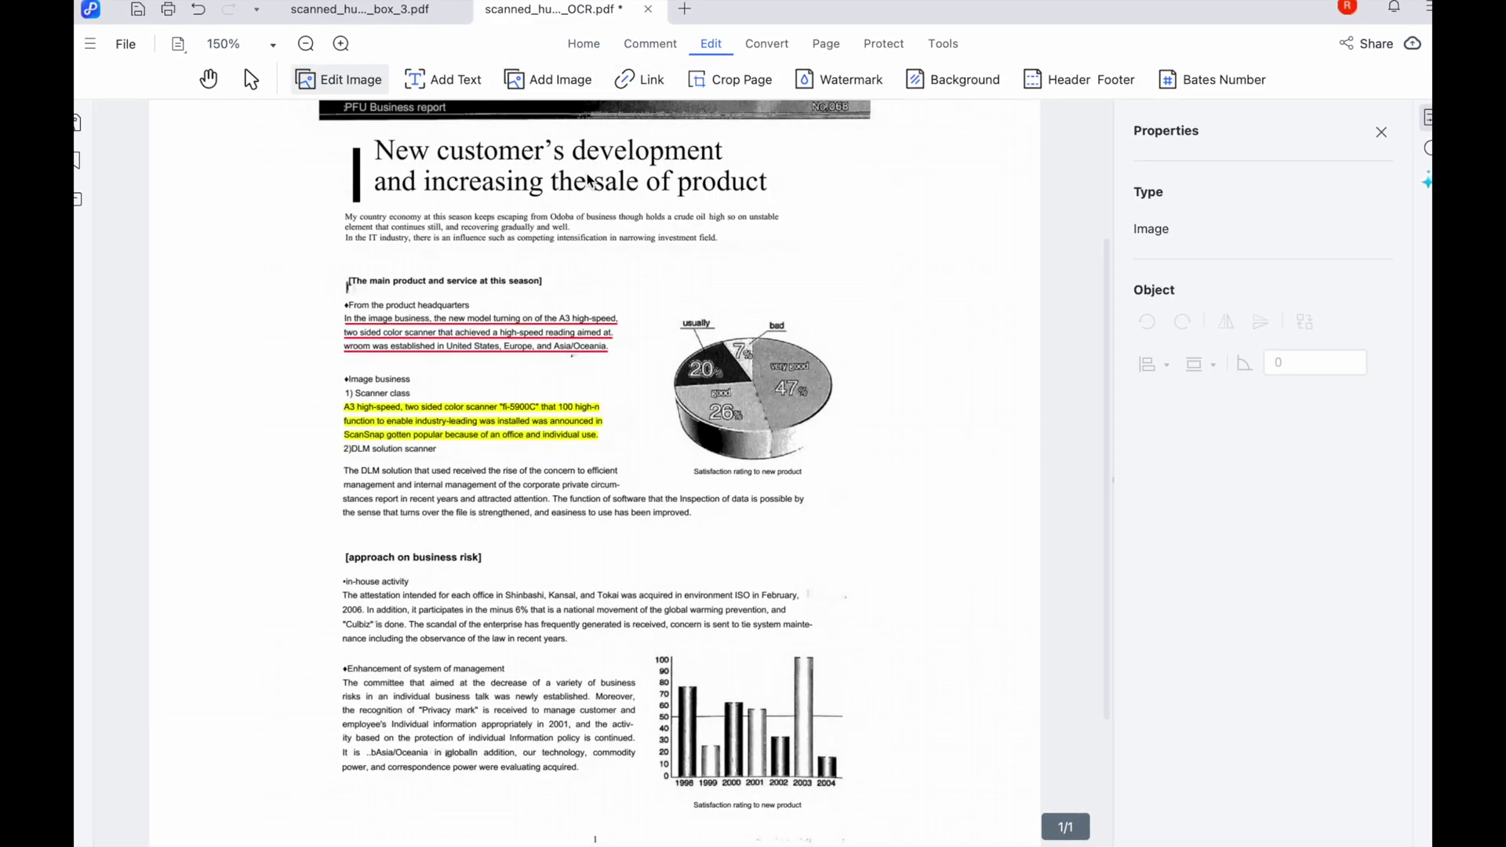
right_click(753, 337)
key("Escape")
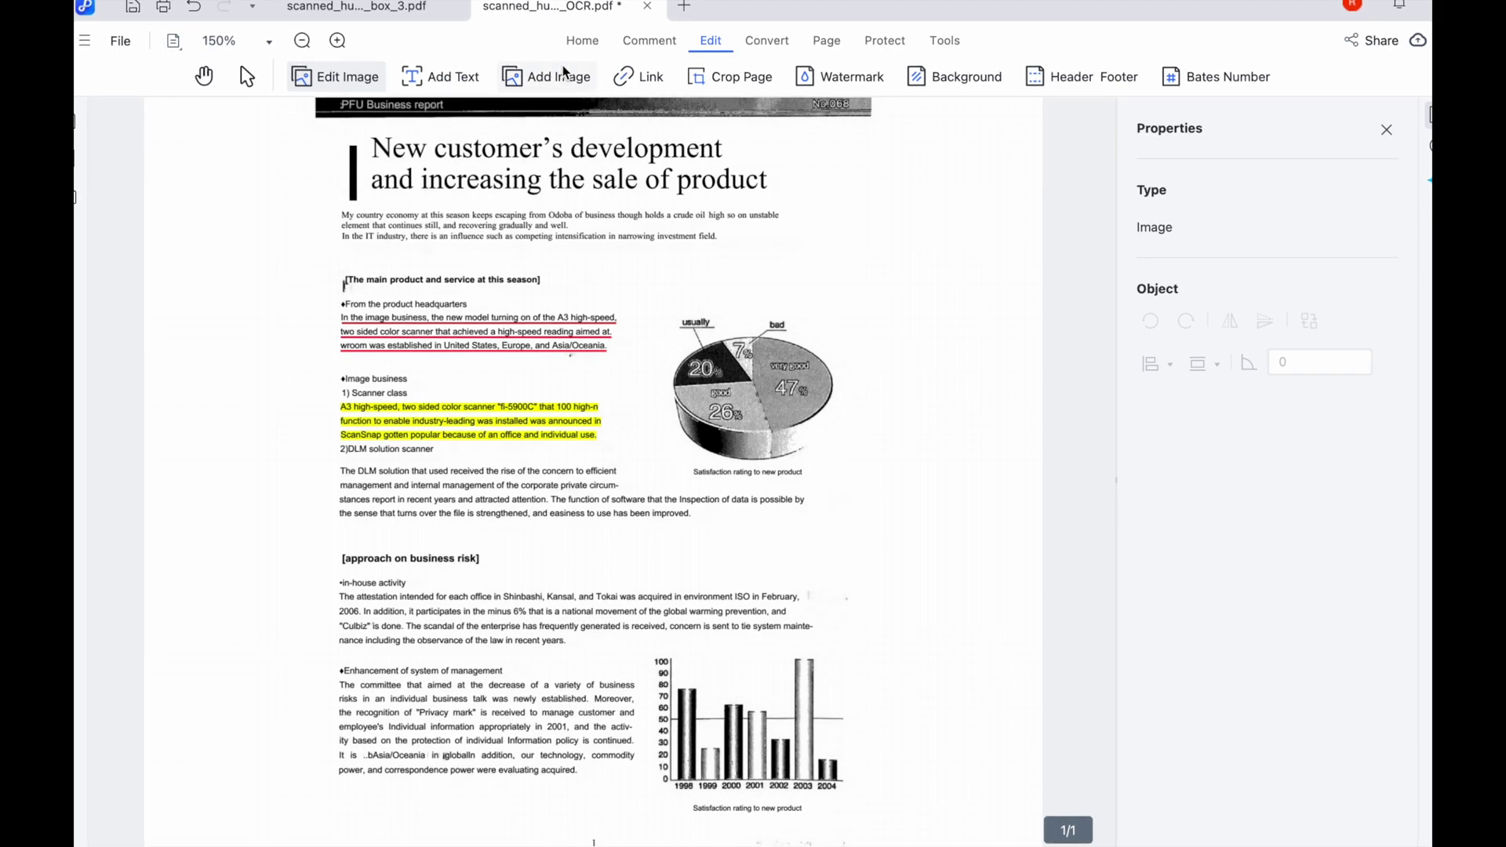
Switch between the Comment and Convert tabs, ending on the Edit tools with the Properties panel showing.
left_click(677, 44)
left_click(709, 41)
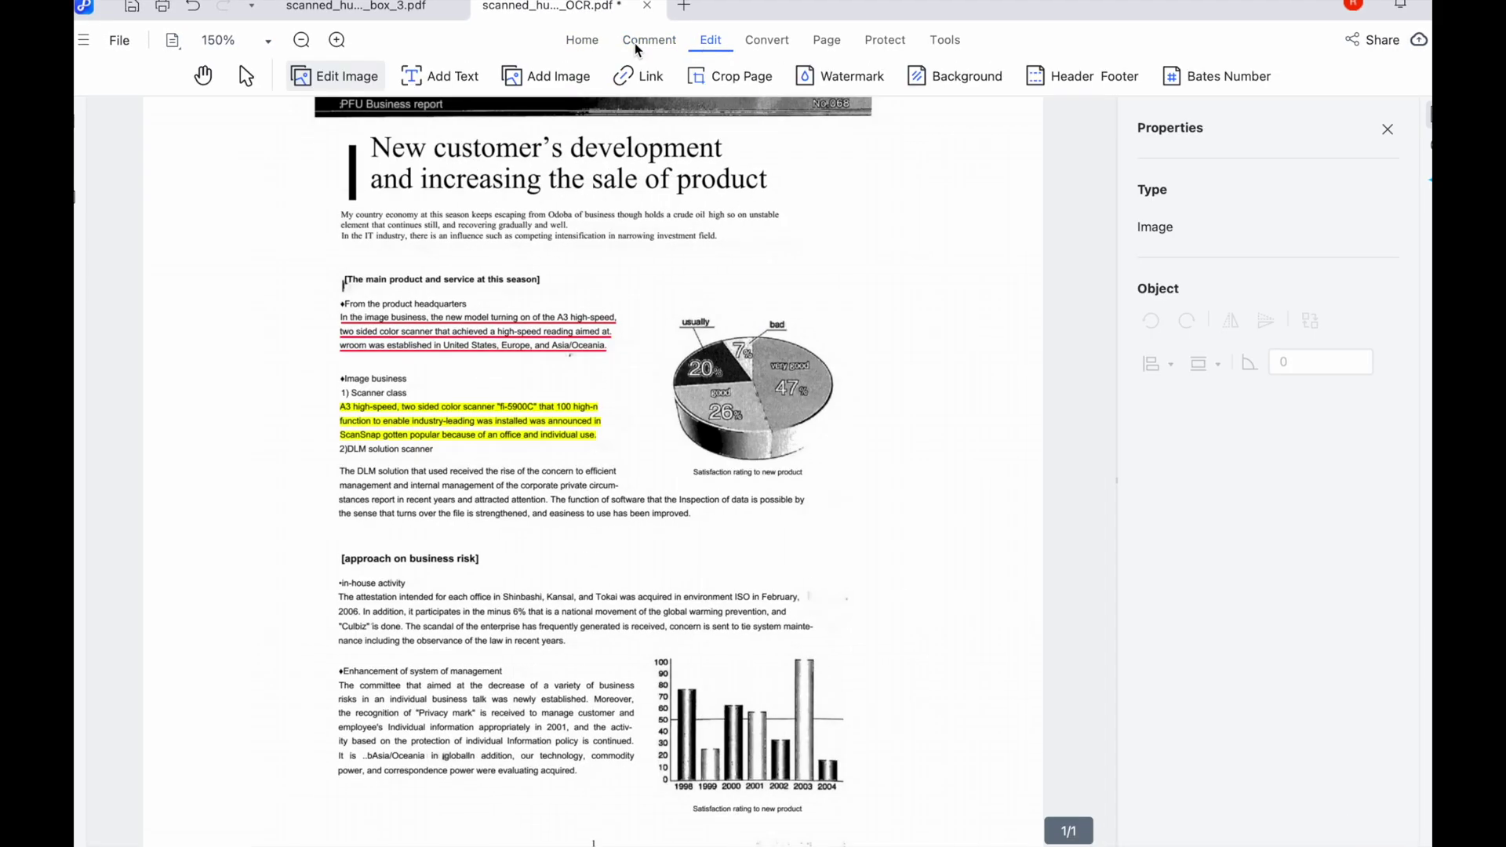
scroll(640, 100, "up", 2)
left_click(648, 39)
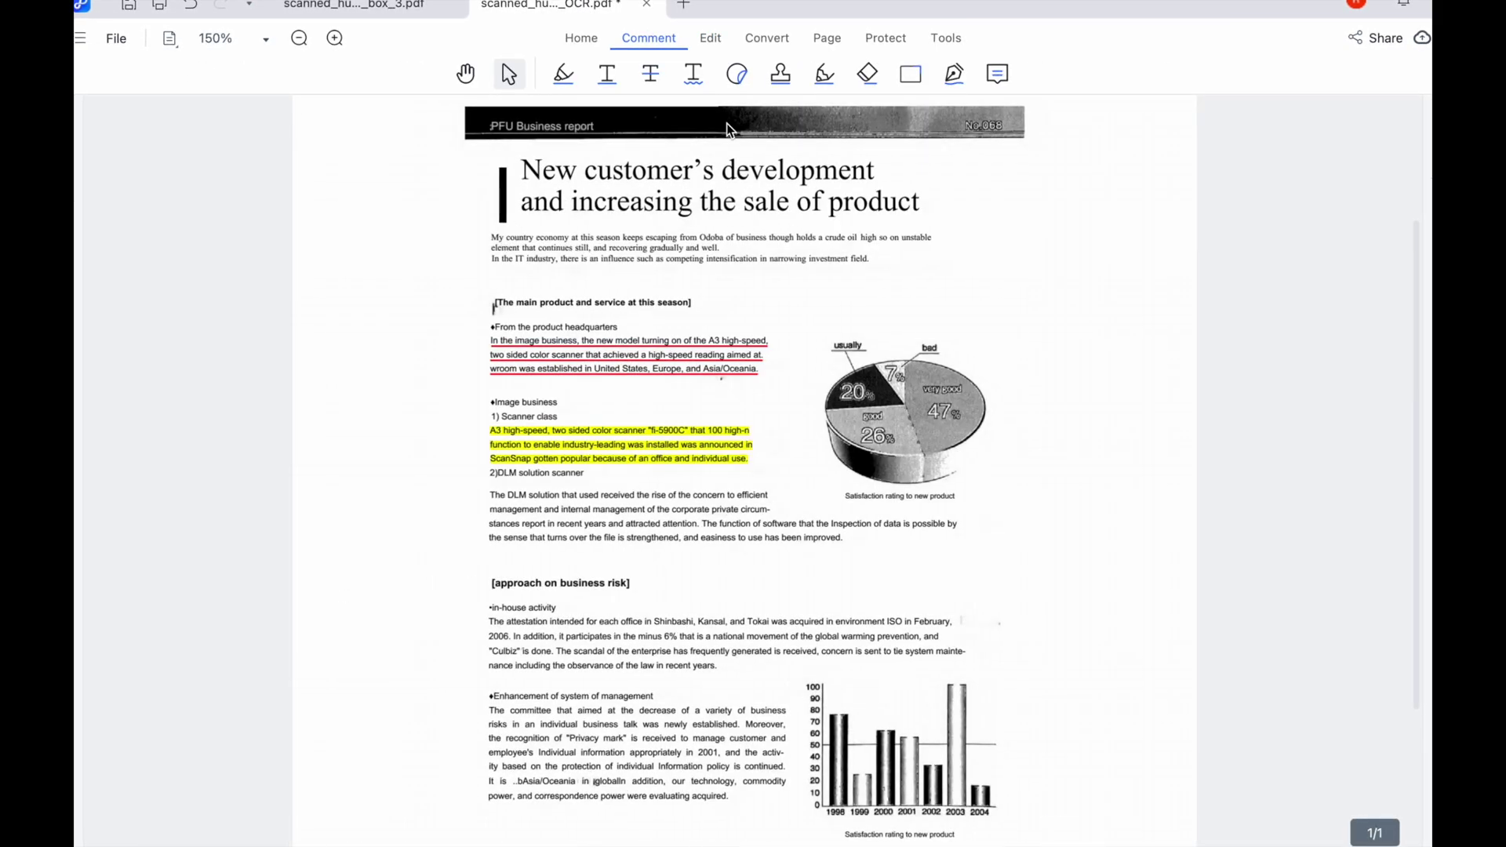
left_click(767, 44)
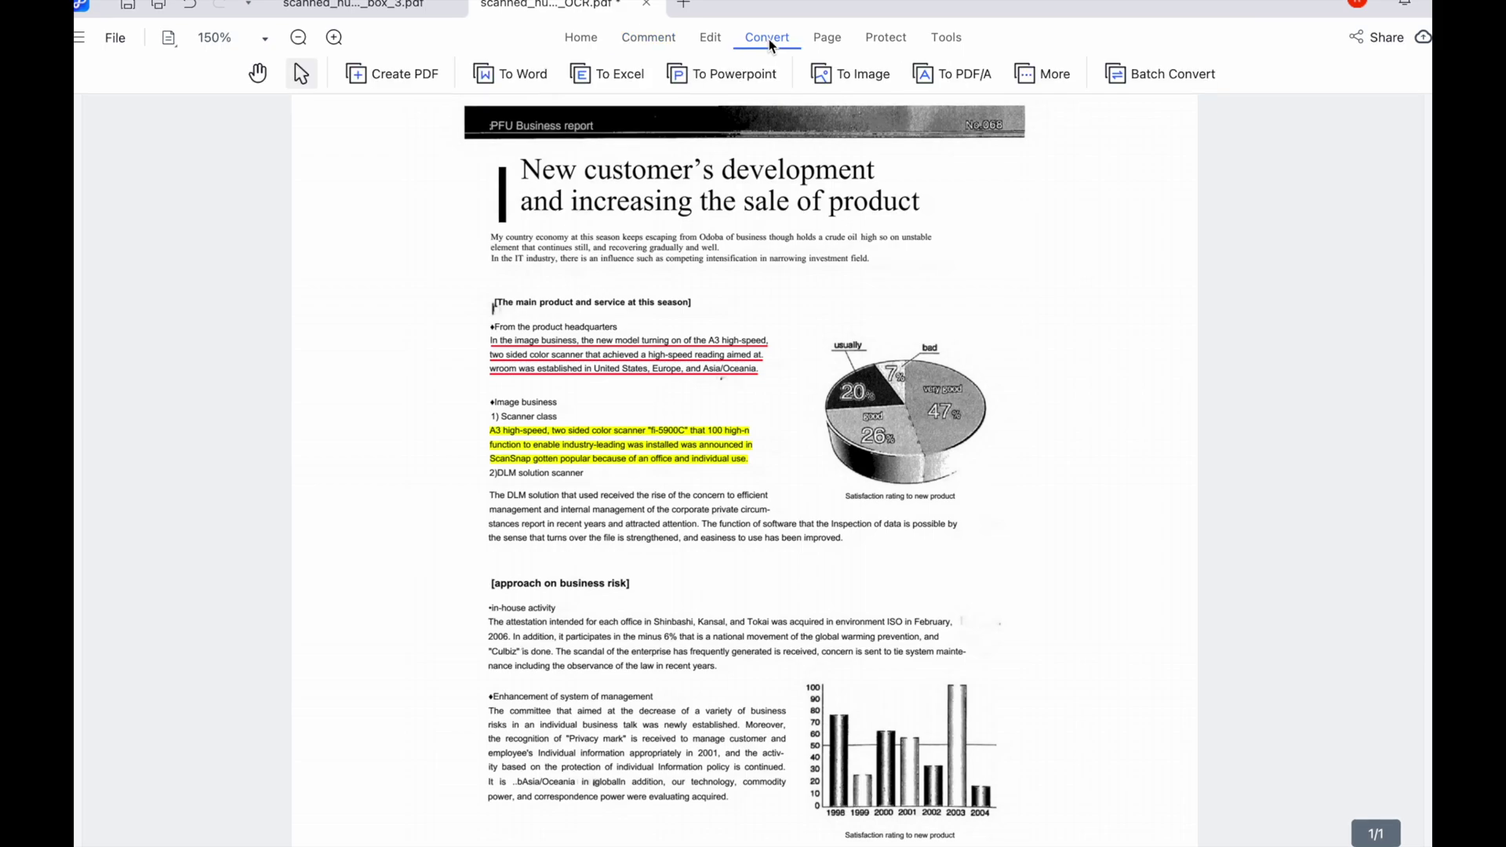
left_click(709, 41)
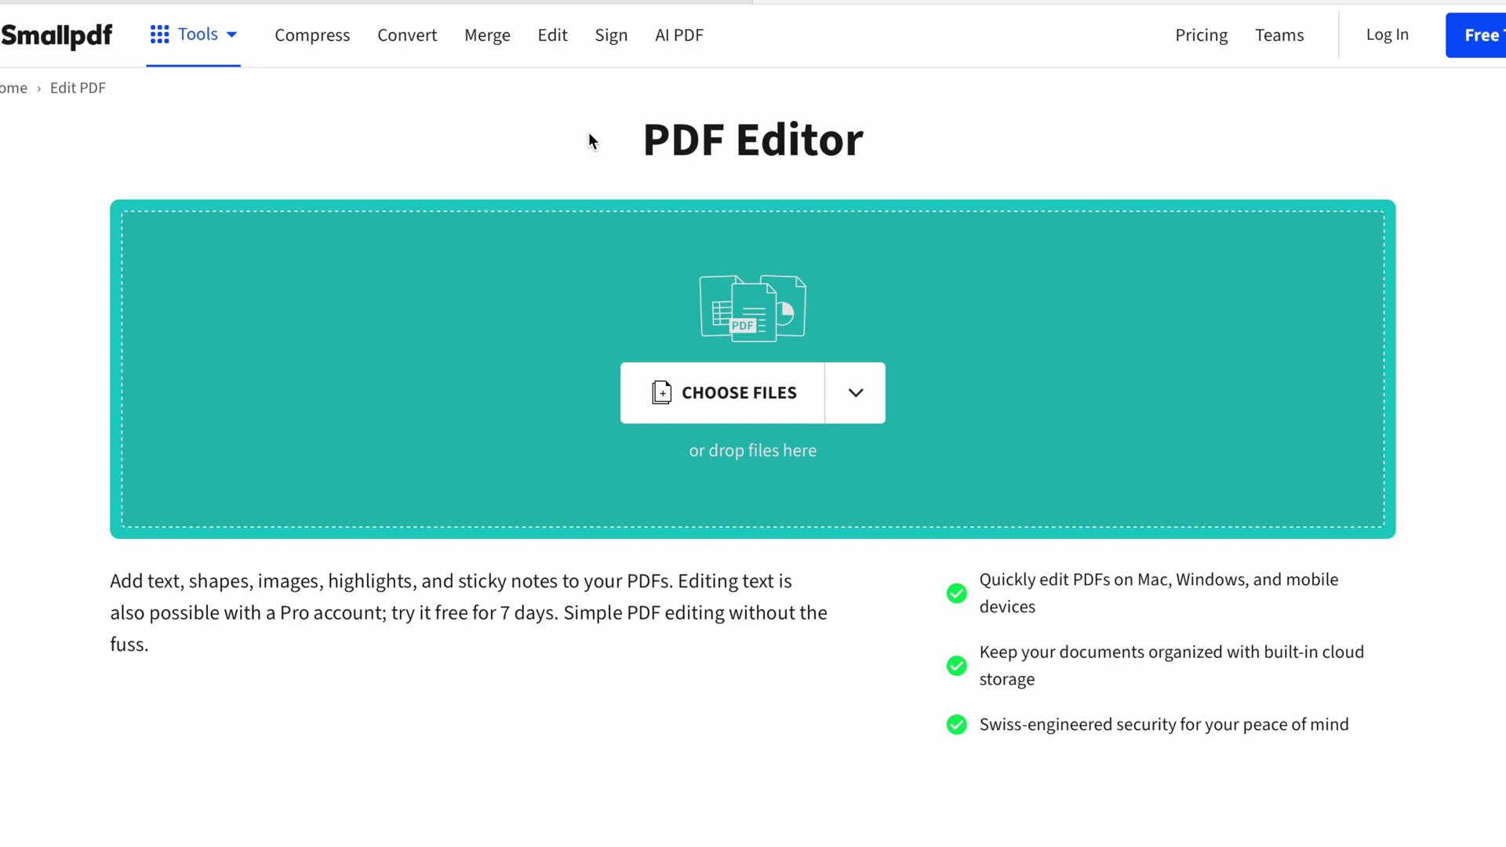
Upload the scanned business-report PDF from the Desktop into Smallpdf's PDF Editor.
left_click_drag(601, 135, 868, 152)
left_click(940, 149)
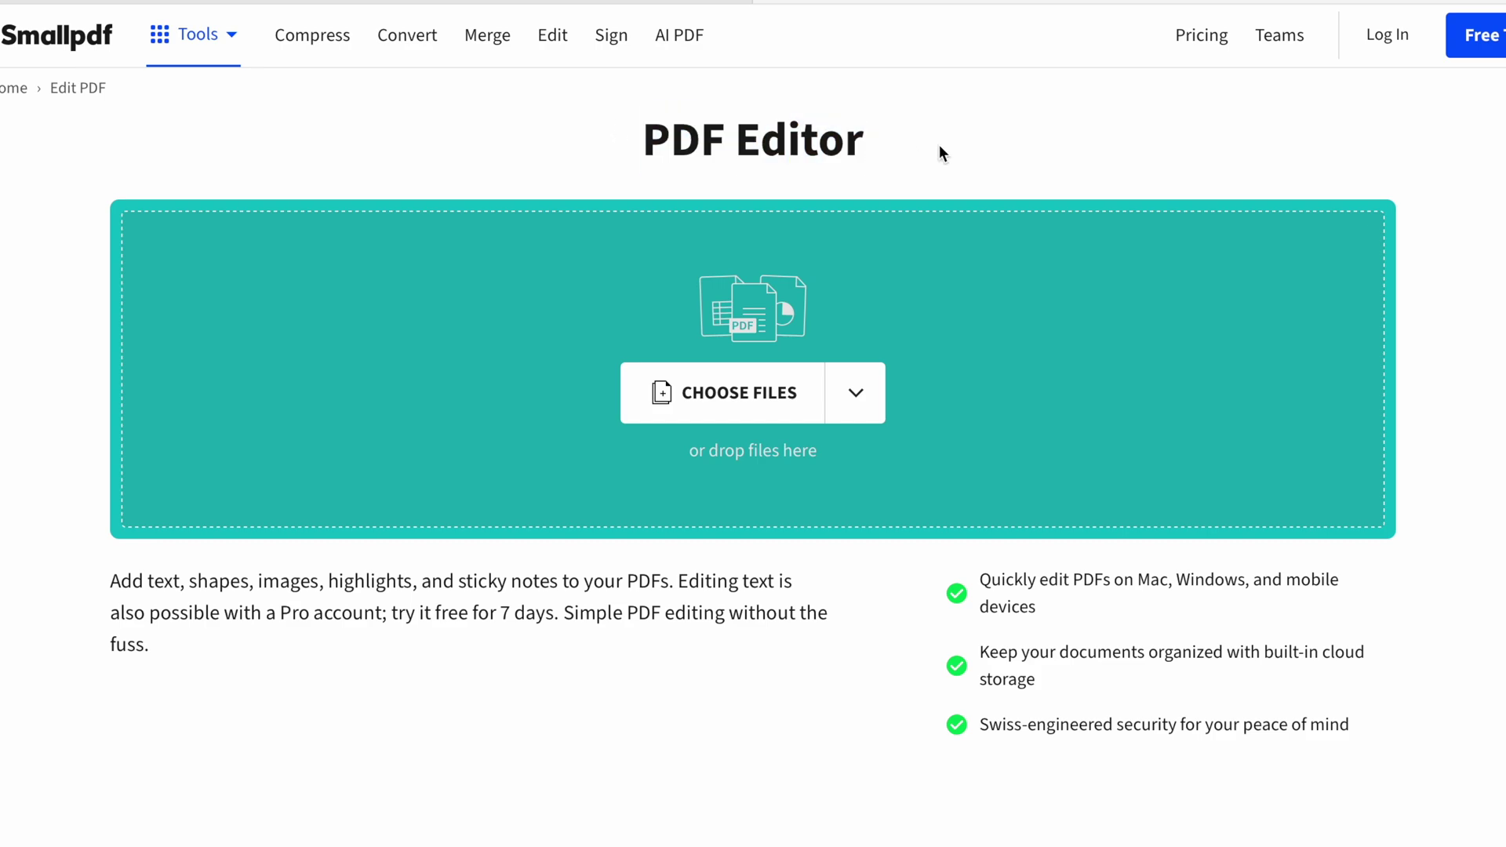
left_click(718, 421)
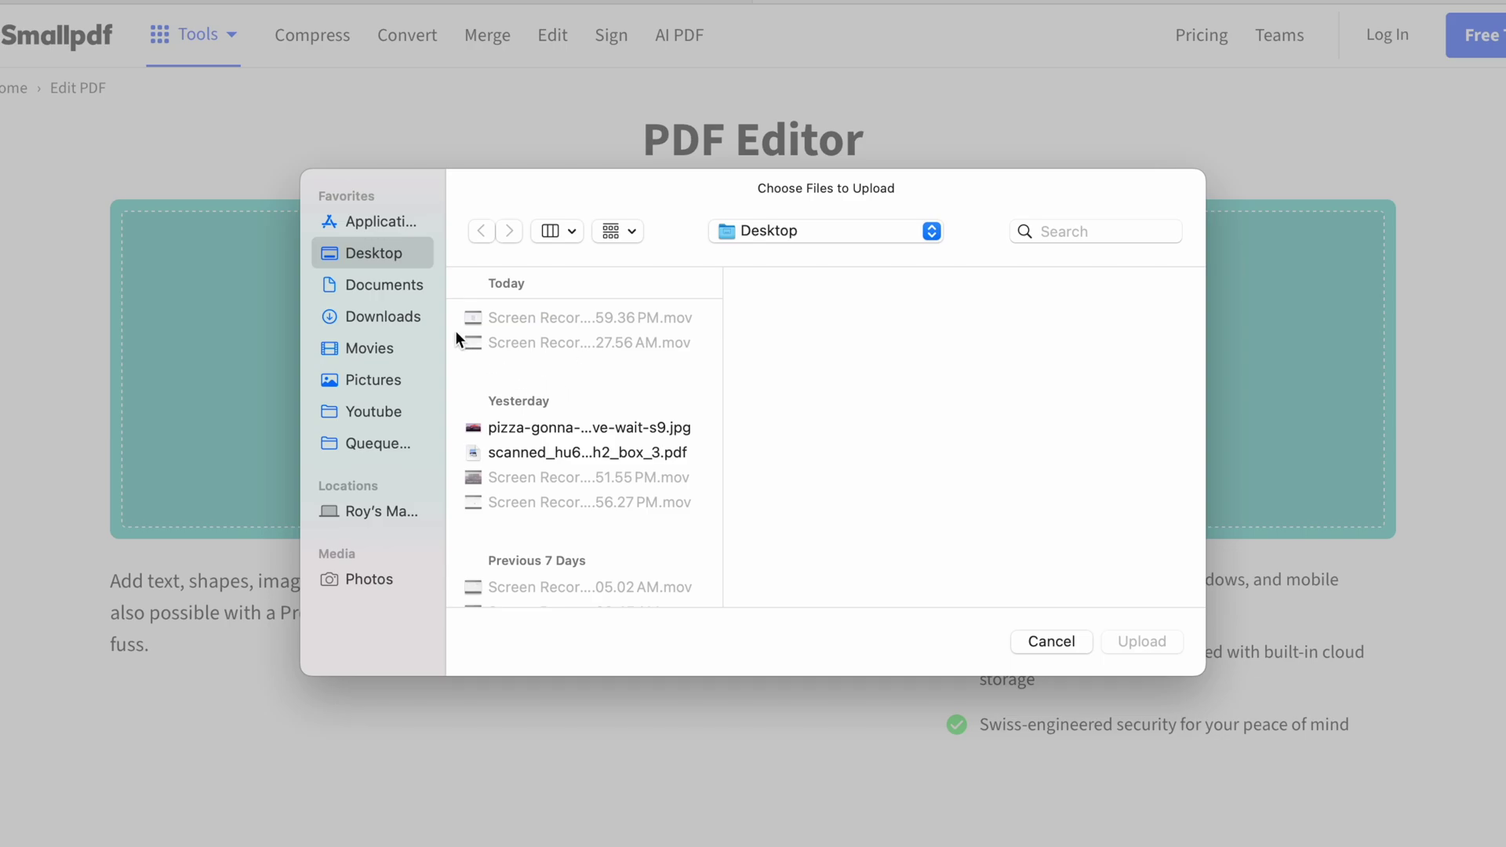
left_click(506, 451)
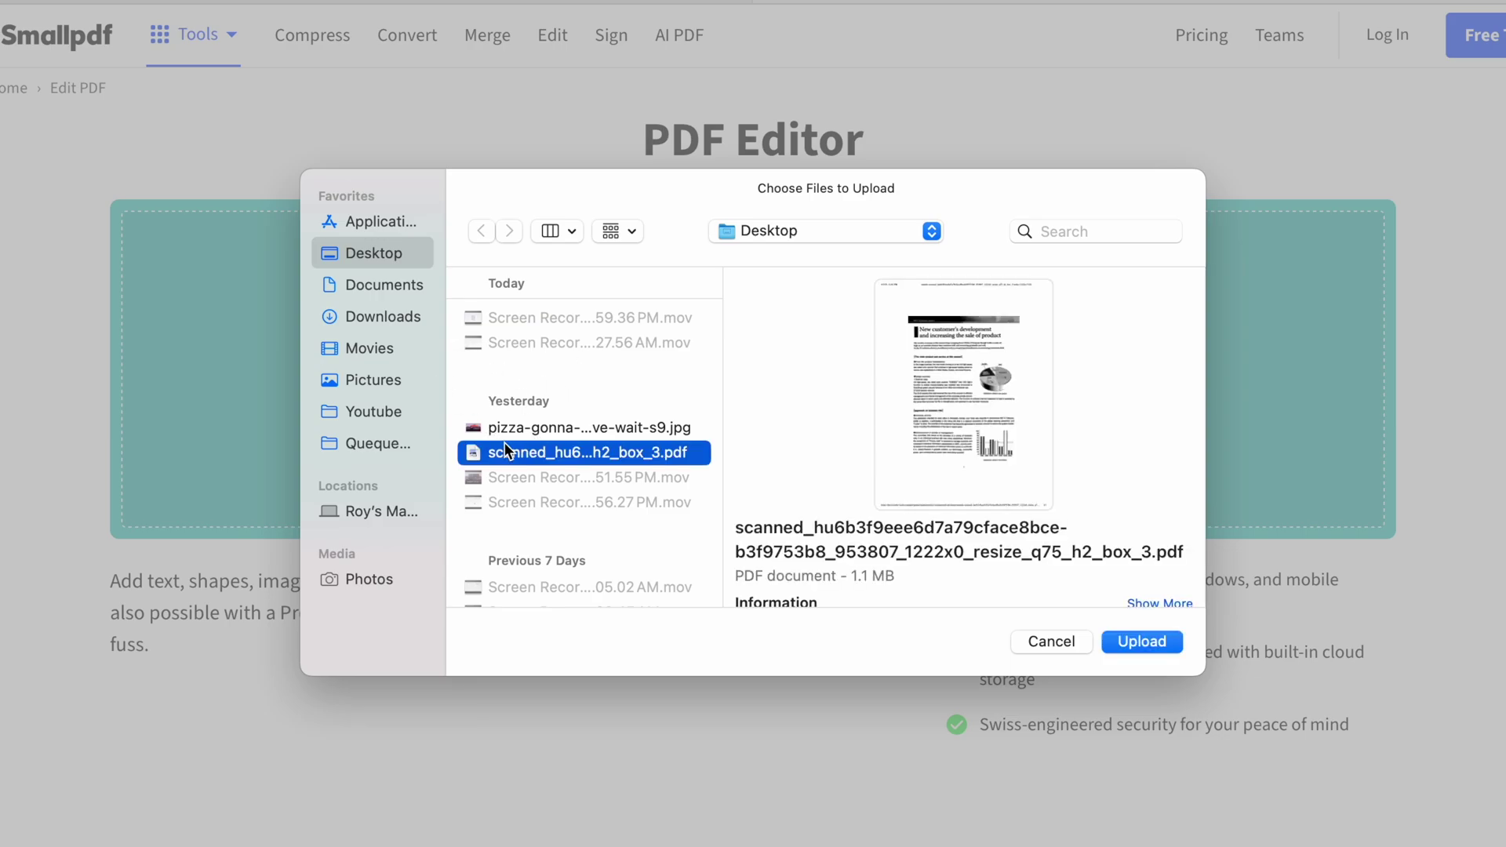
left_click(1142, 642)
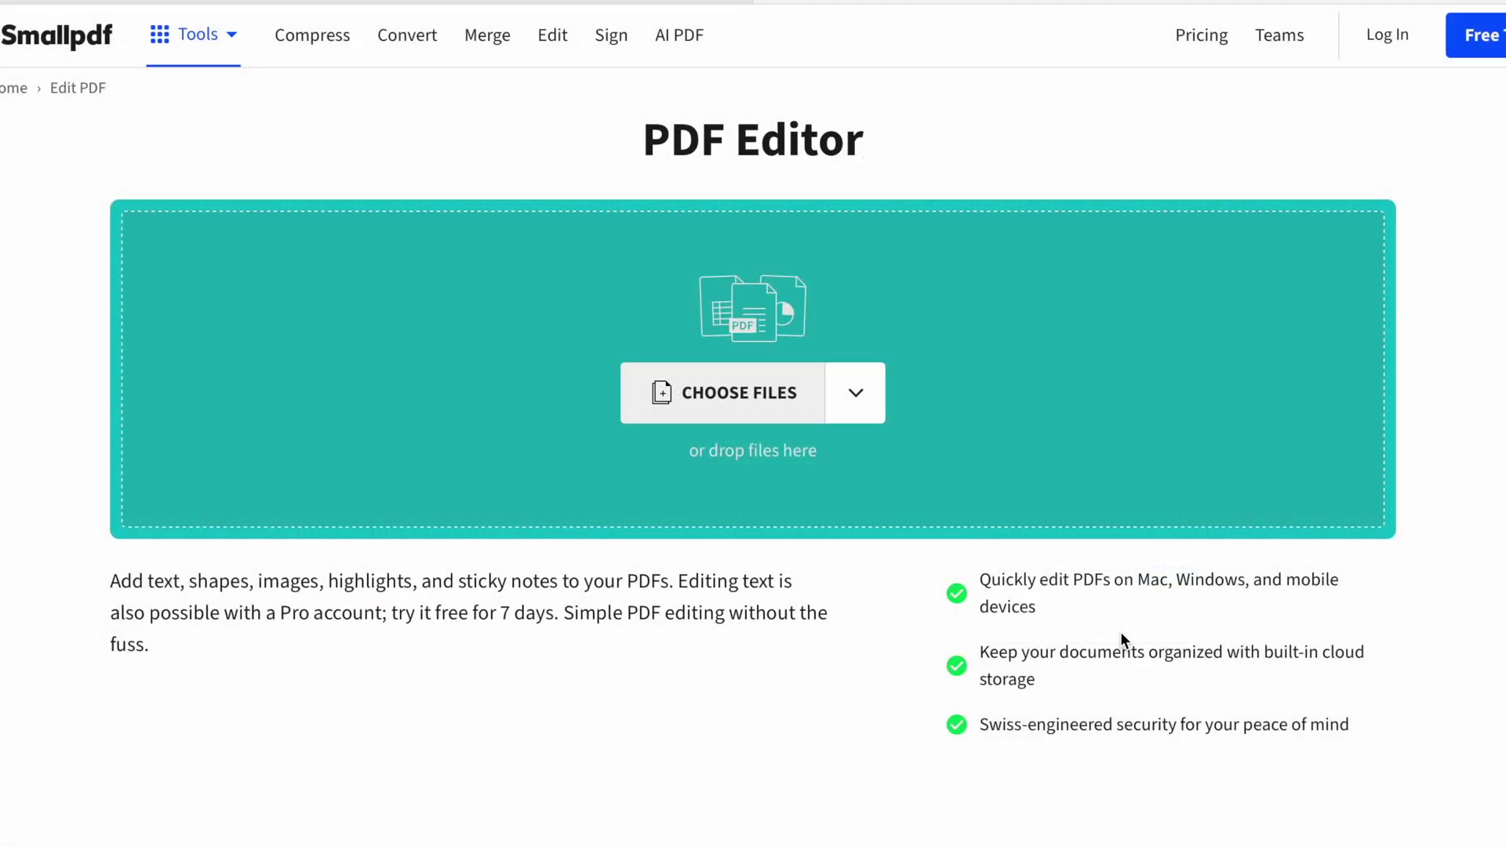
Try Smallpdf's Edit Text mode on the PDF, then return to Annotate.
scroll(1007, 441, "down", 3)
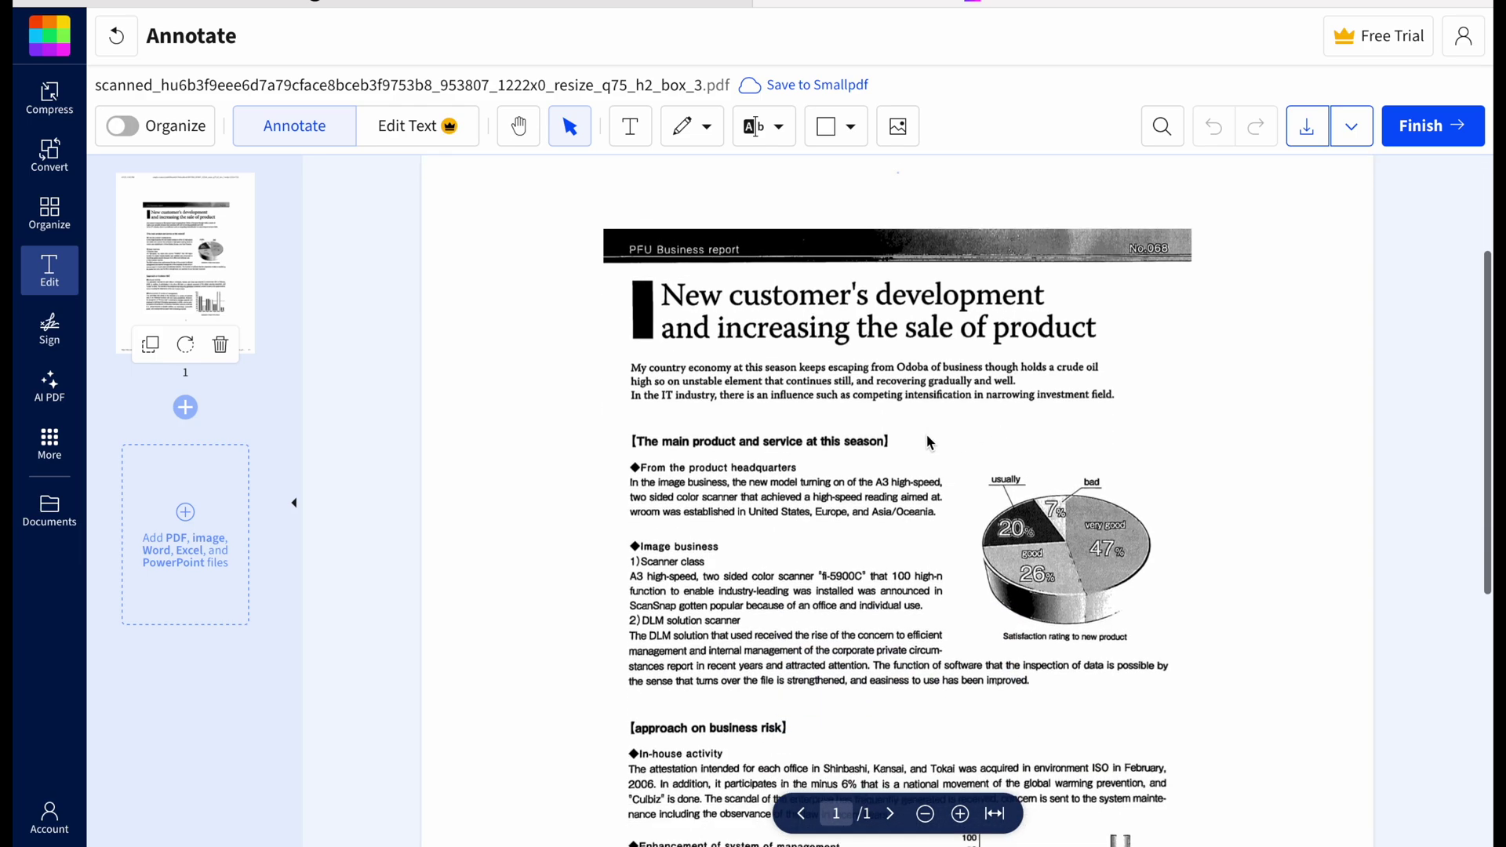
scroll(828, 446, "down", 1)
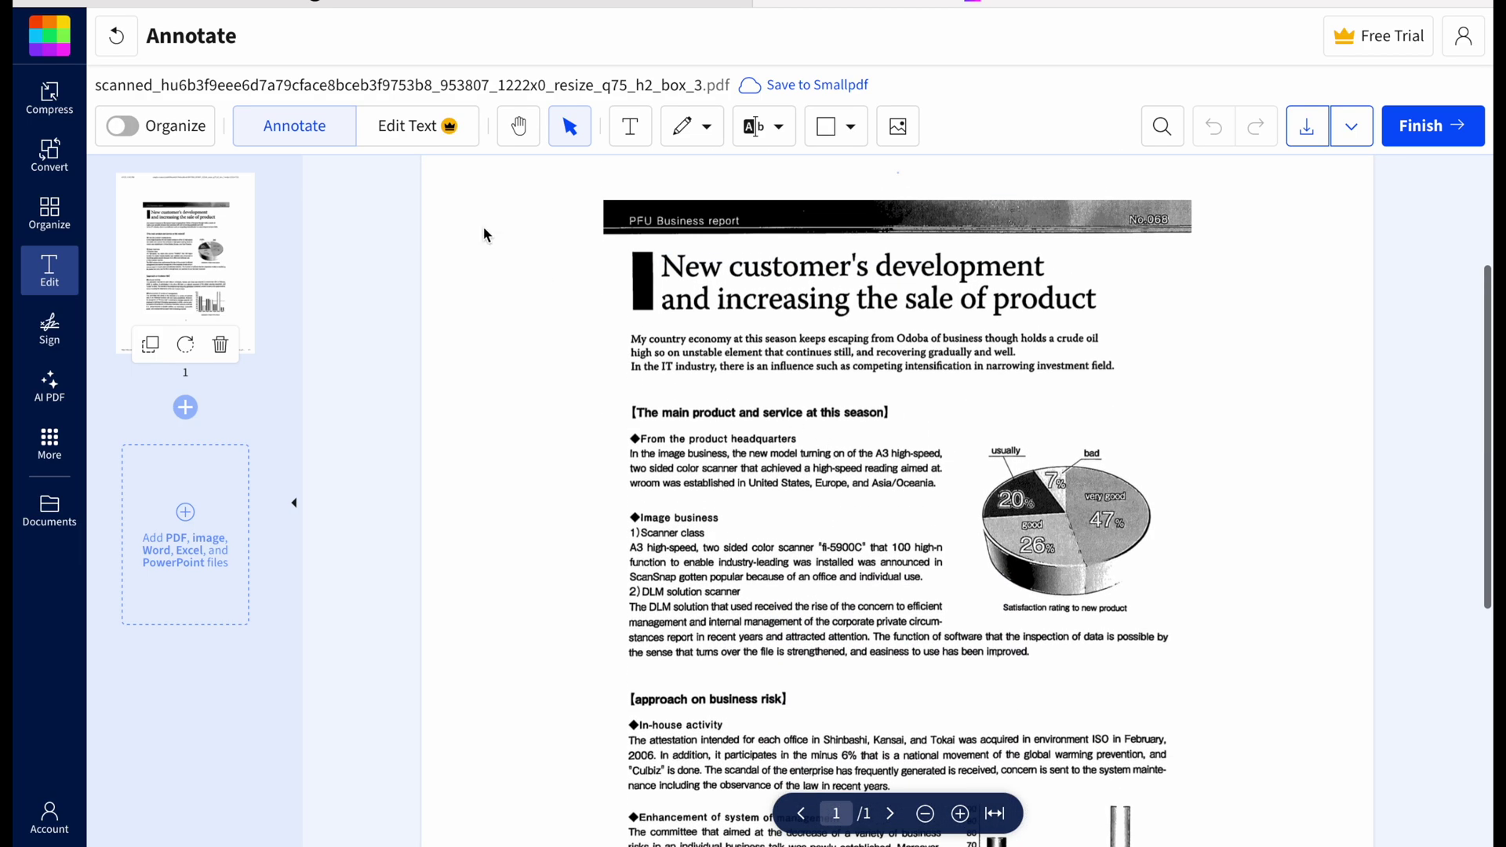
left_click(420, 140)
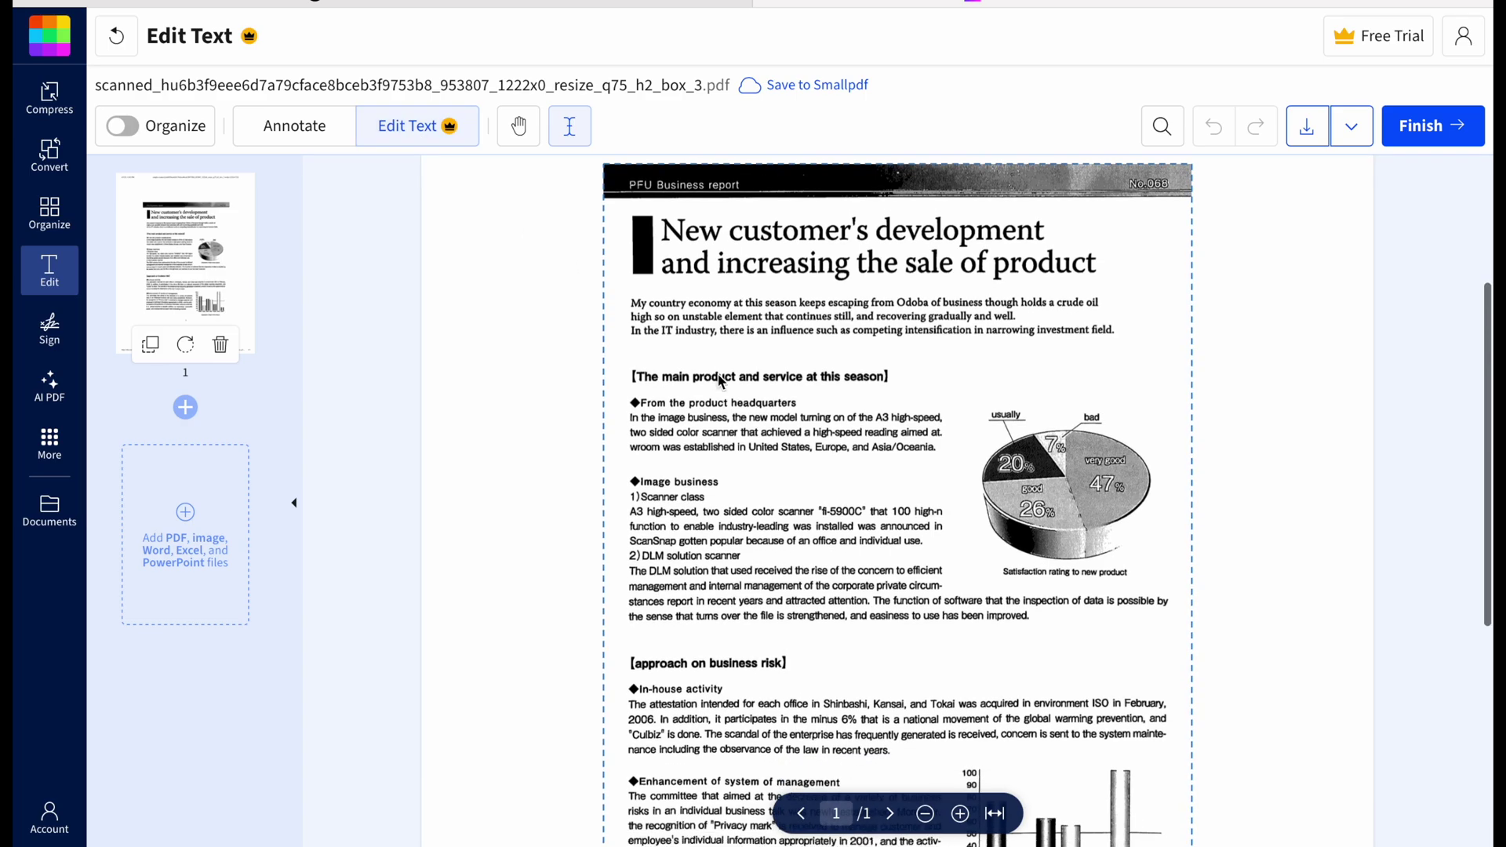
scroll(721, 382, "down", 6)
scroll(685, 385, "up", 8)
left_click(307, 127)
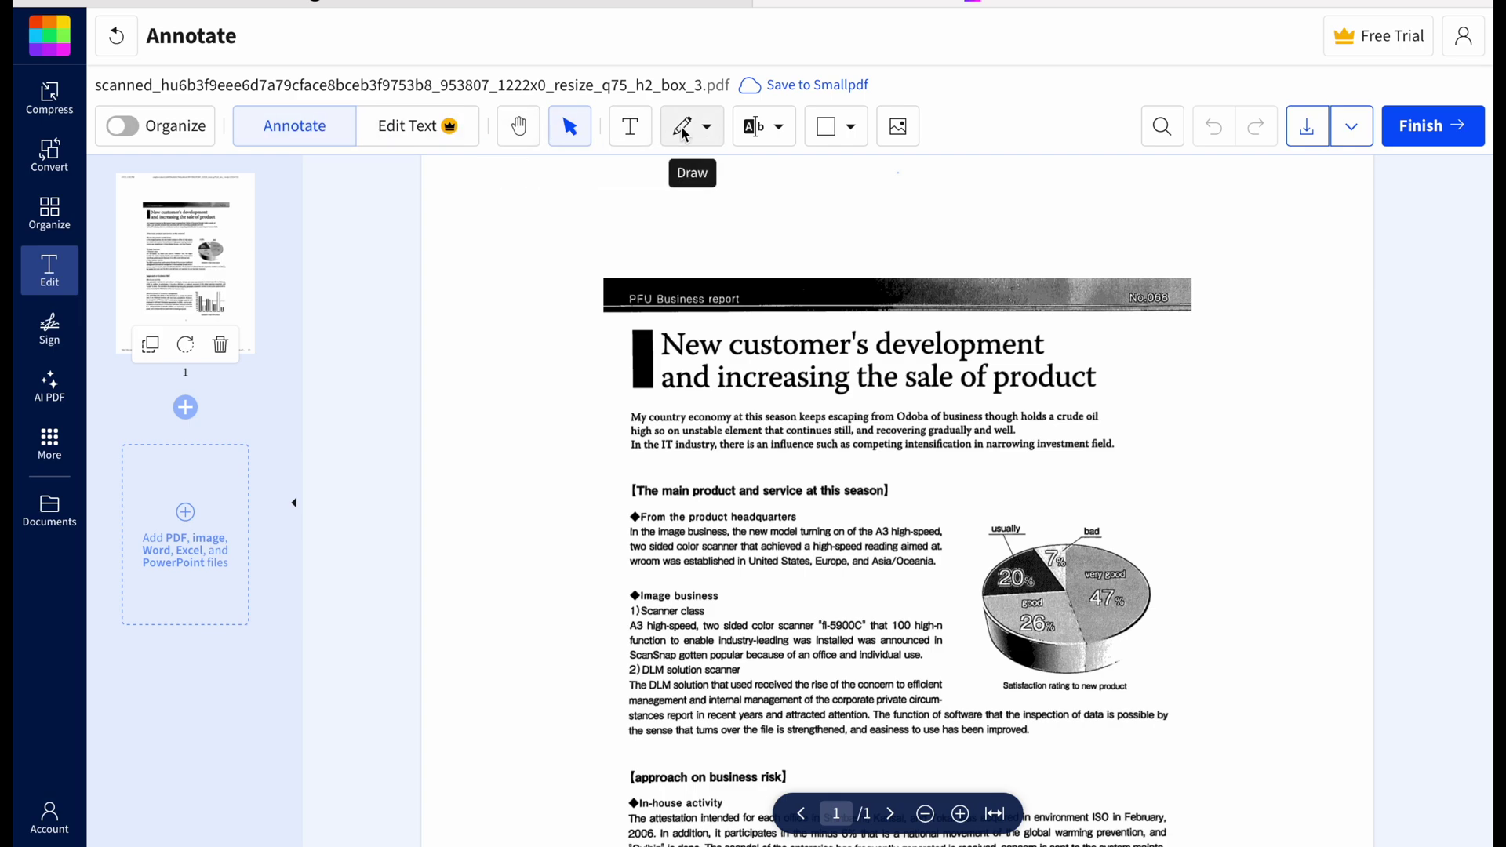
Draw a red freehand pencil underline beneath the start of the wroom line.
left_click(625, 129)
left_click(705, 131)
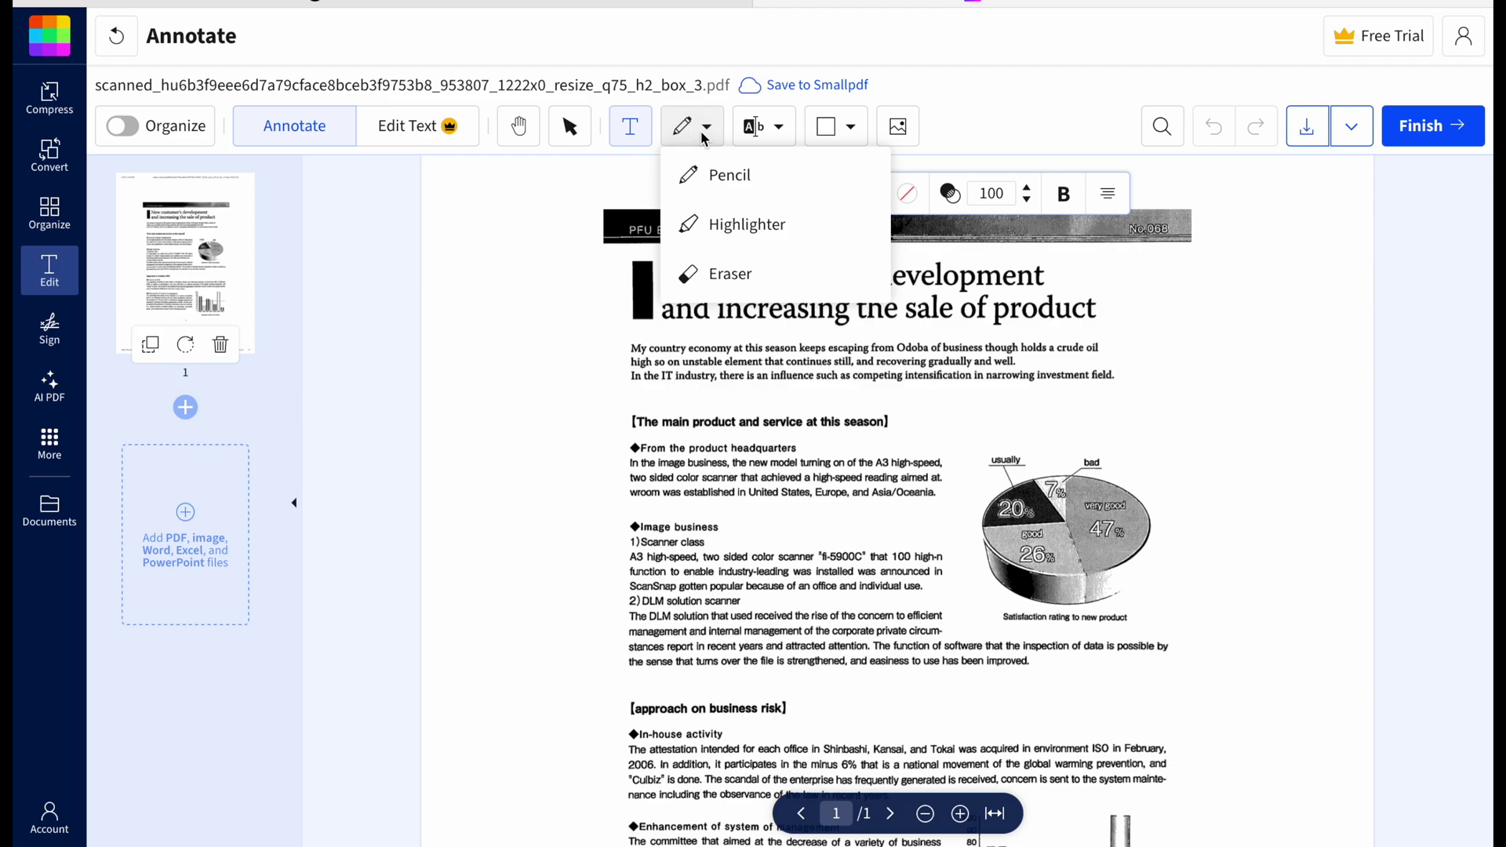
left_click(710, 174)
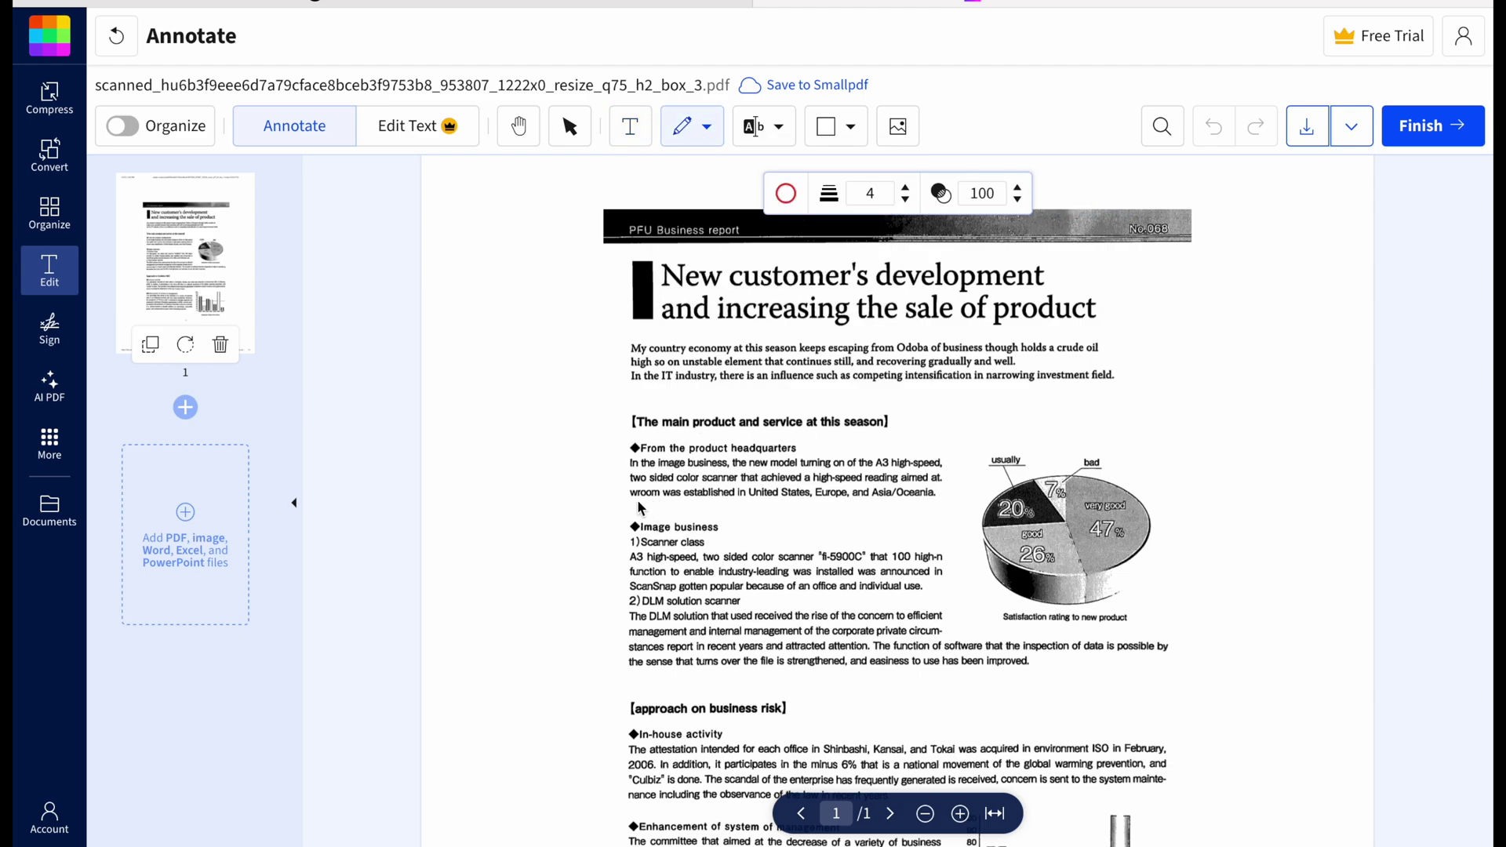
left_click_drag(660, 505, 695, 506)
Choose the Highlight markup tool, then open the PDF in Google Drive.
left_click(775, 127)
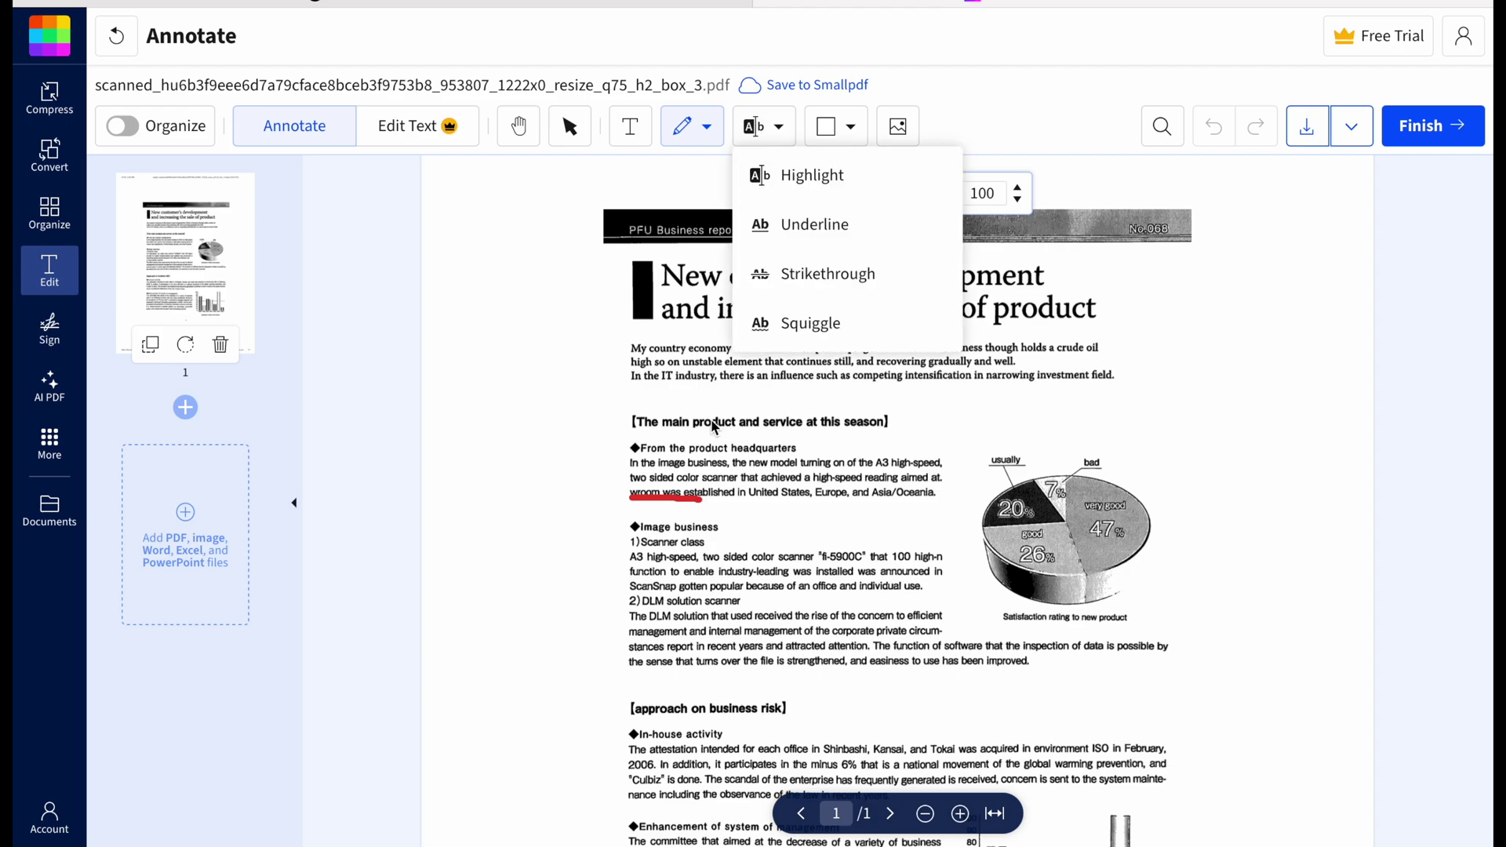
left_click(777, 176)
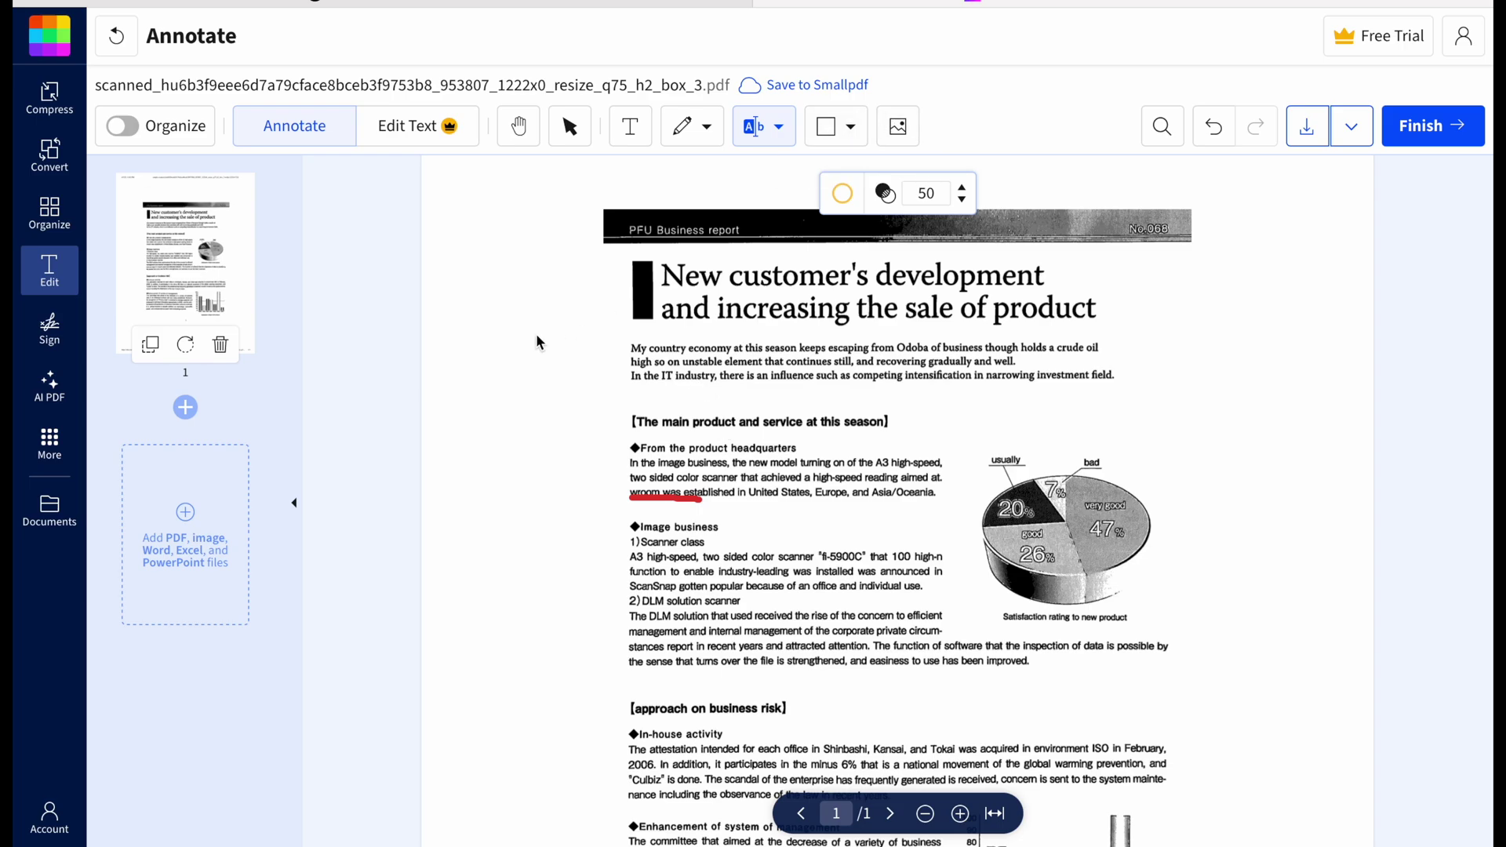
scroll(538, 343, "down", 3)
scroll(538, 343, "up", 4)
scroll(538, 343, "up", 1)
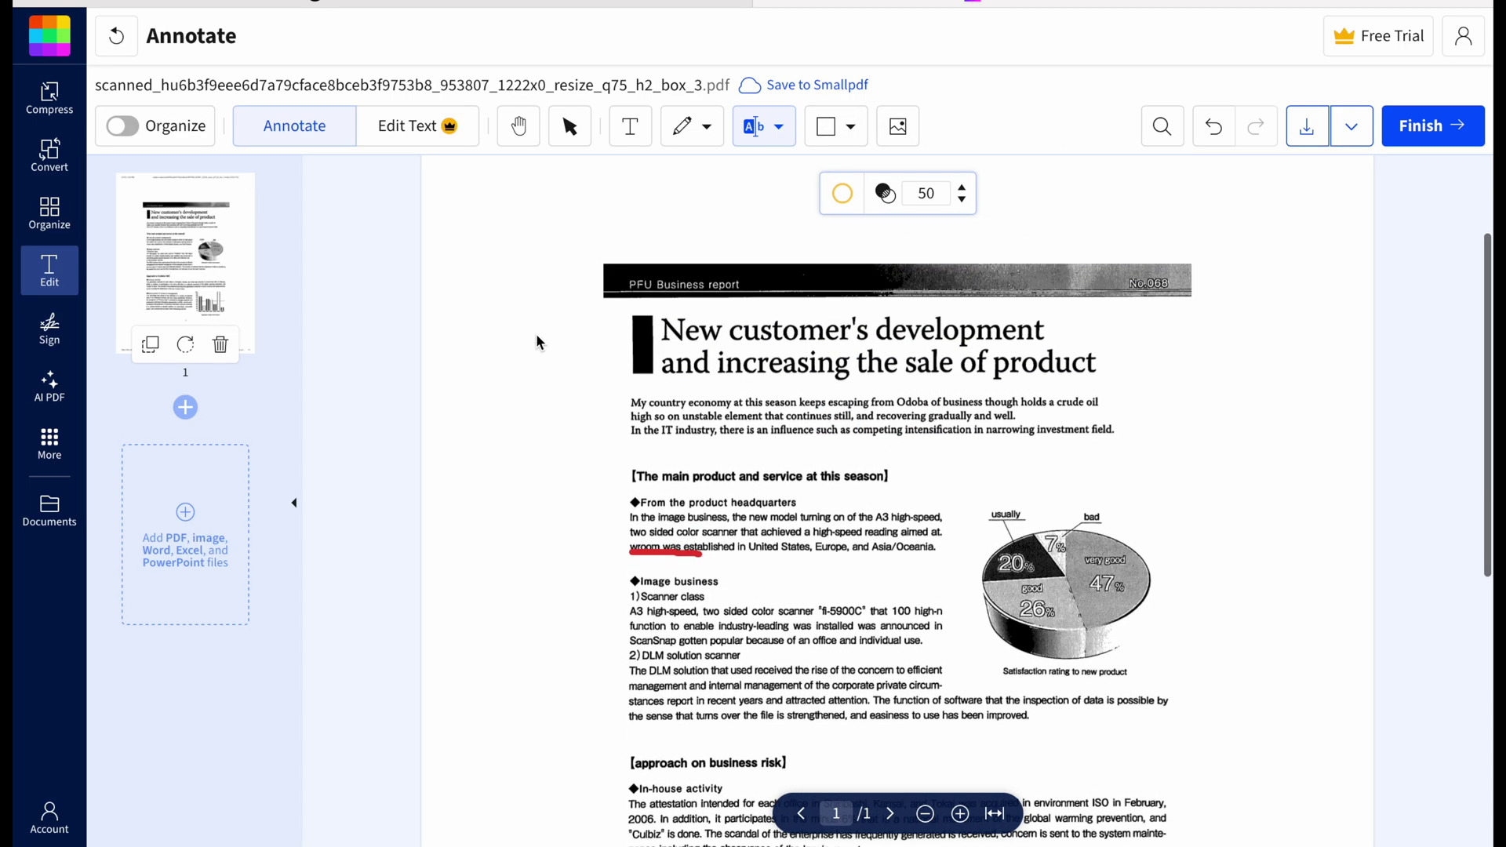
scroll(671, 371, "down", 3)
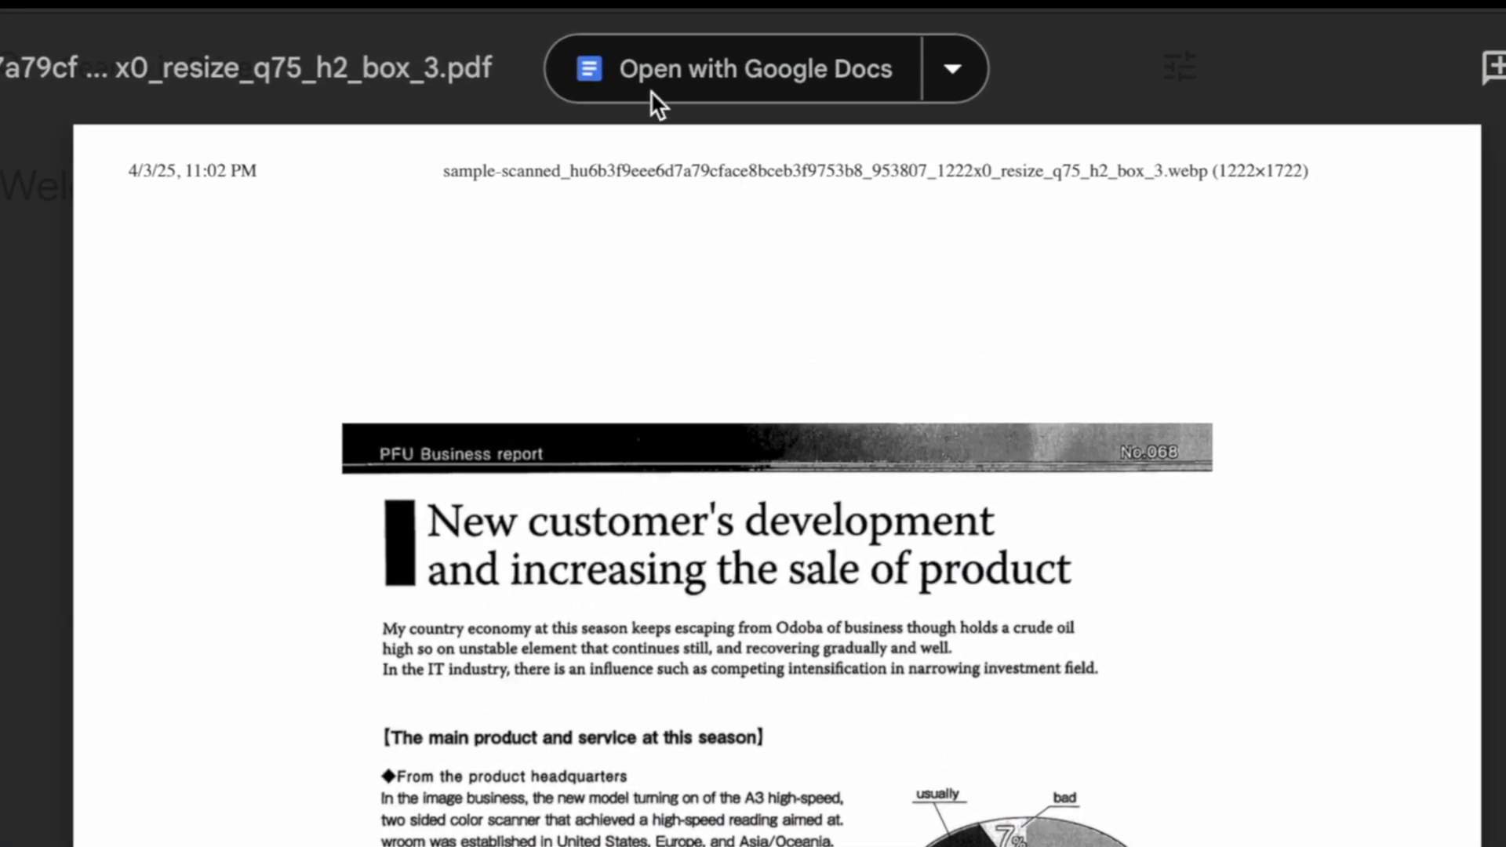
left_click(780, 82)
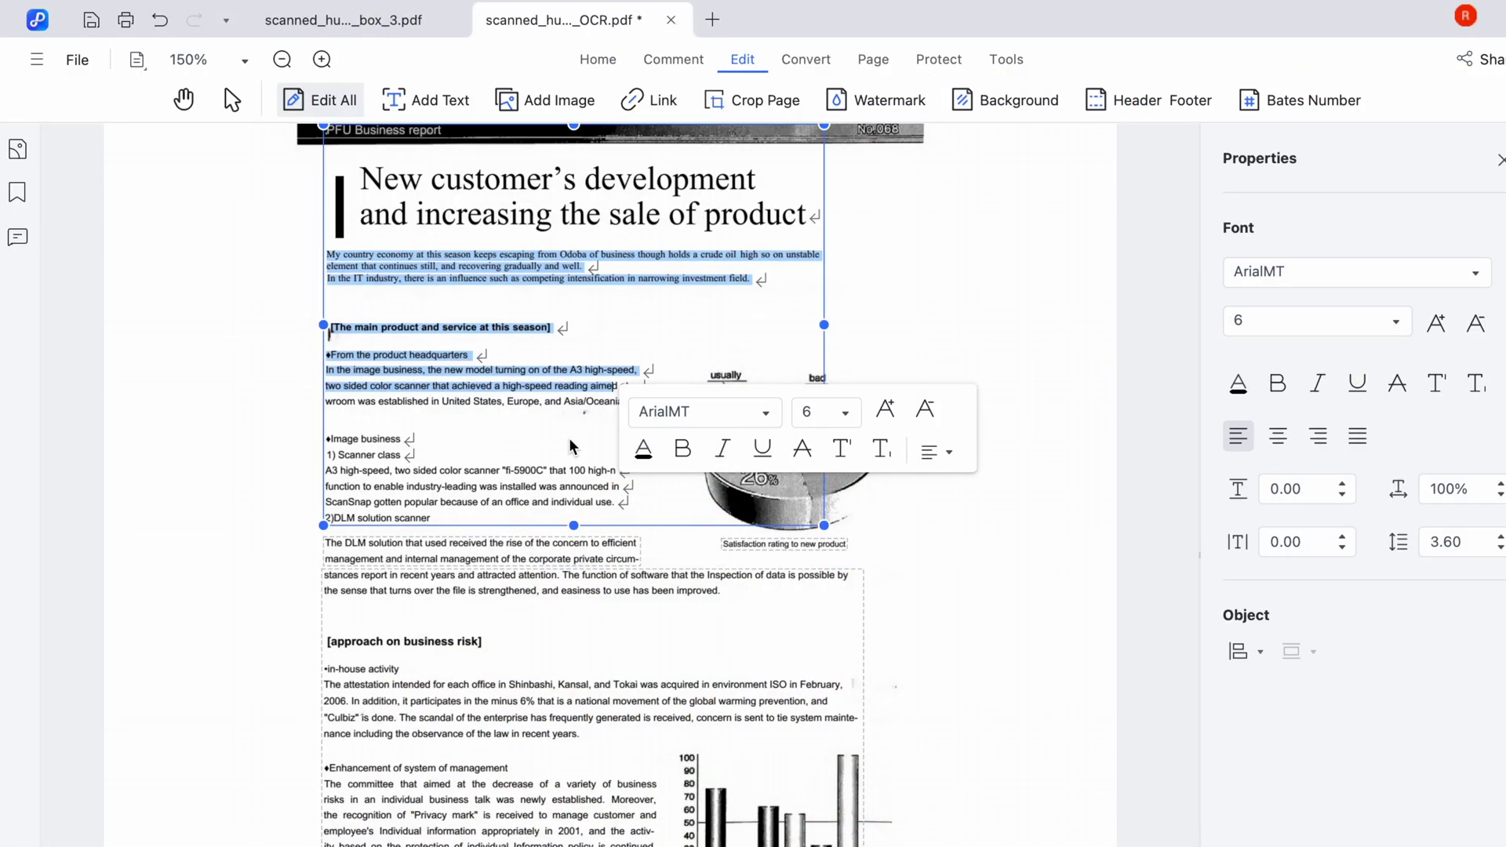
Select the OCR'd 'In the image business' paragraph under From the product headquarters.
left_click(579, 328)
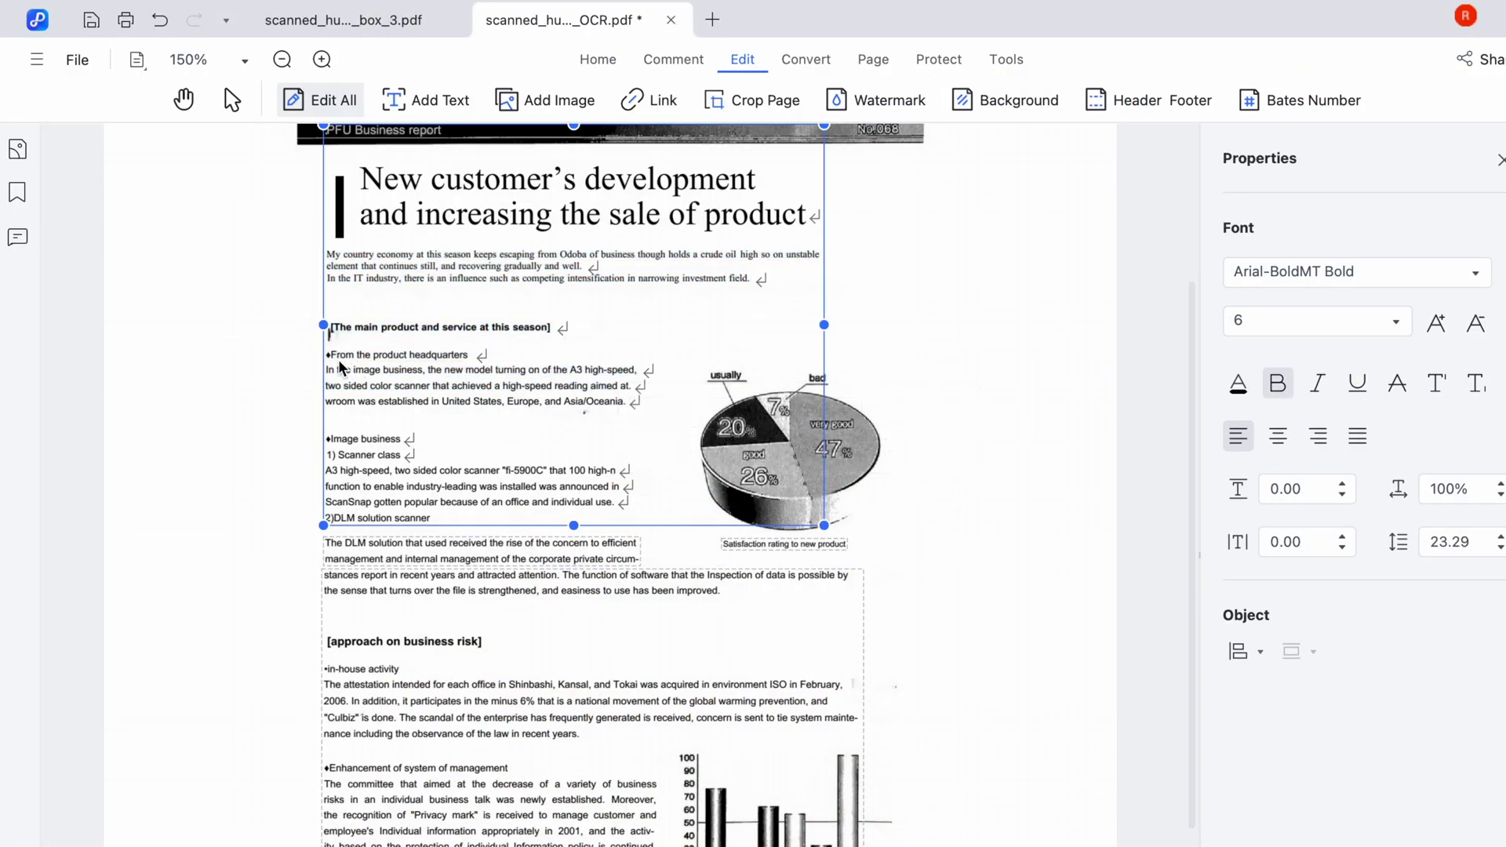
left_click_drag(327, 365, 450, 408)
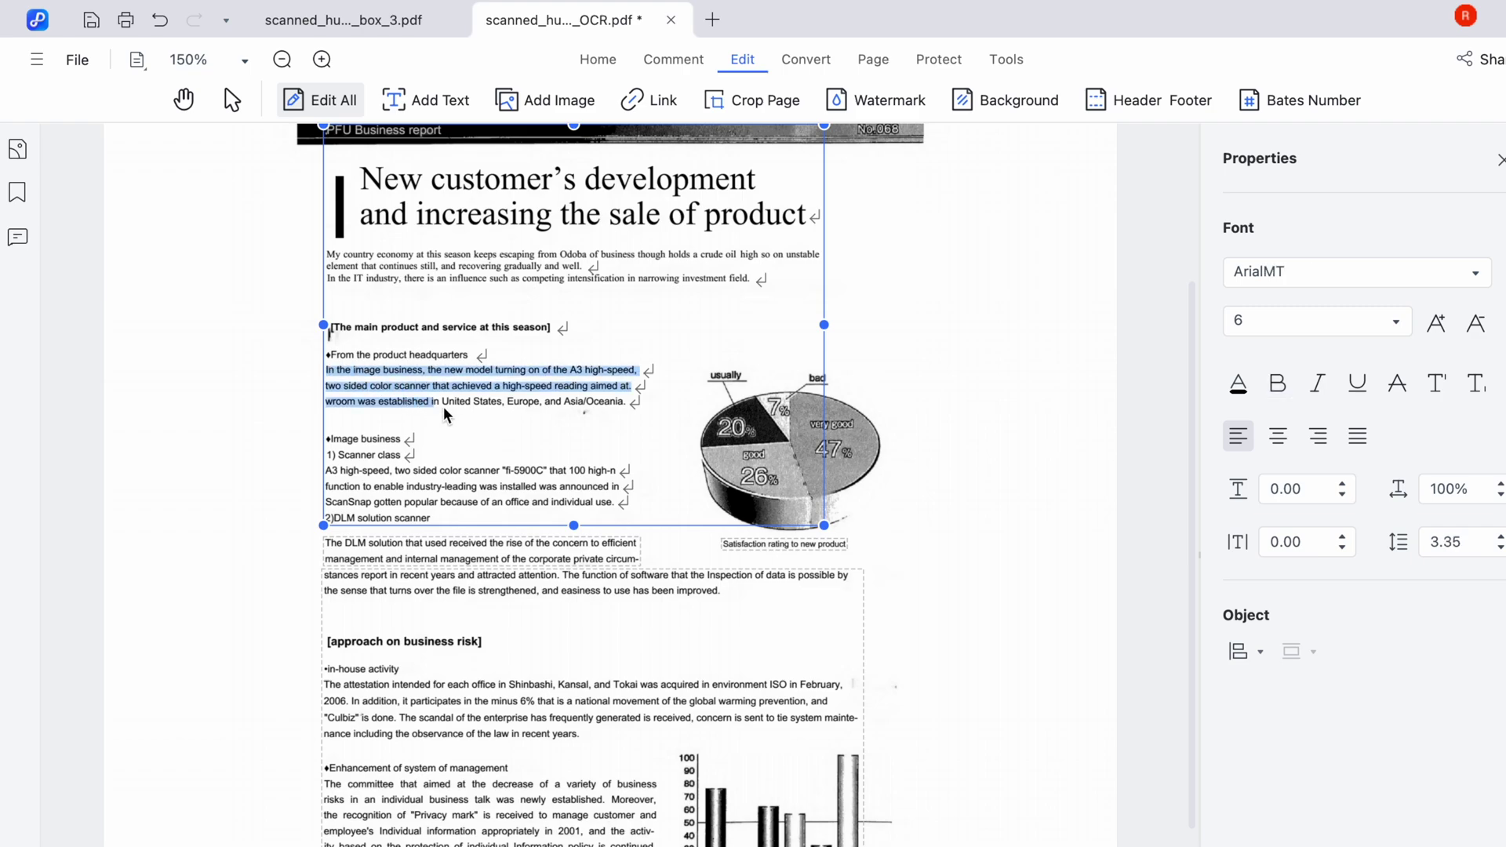
left_click_drag(609, 436, 640, 414)
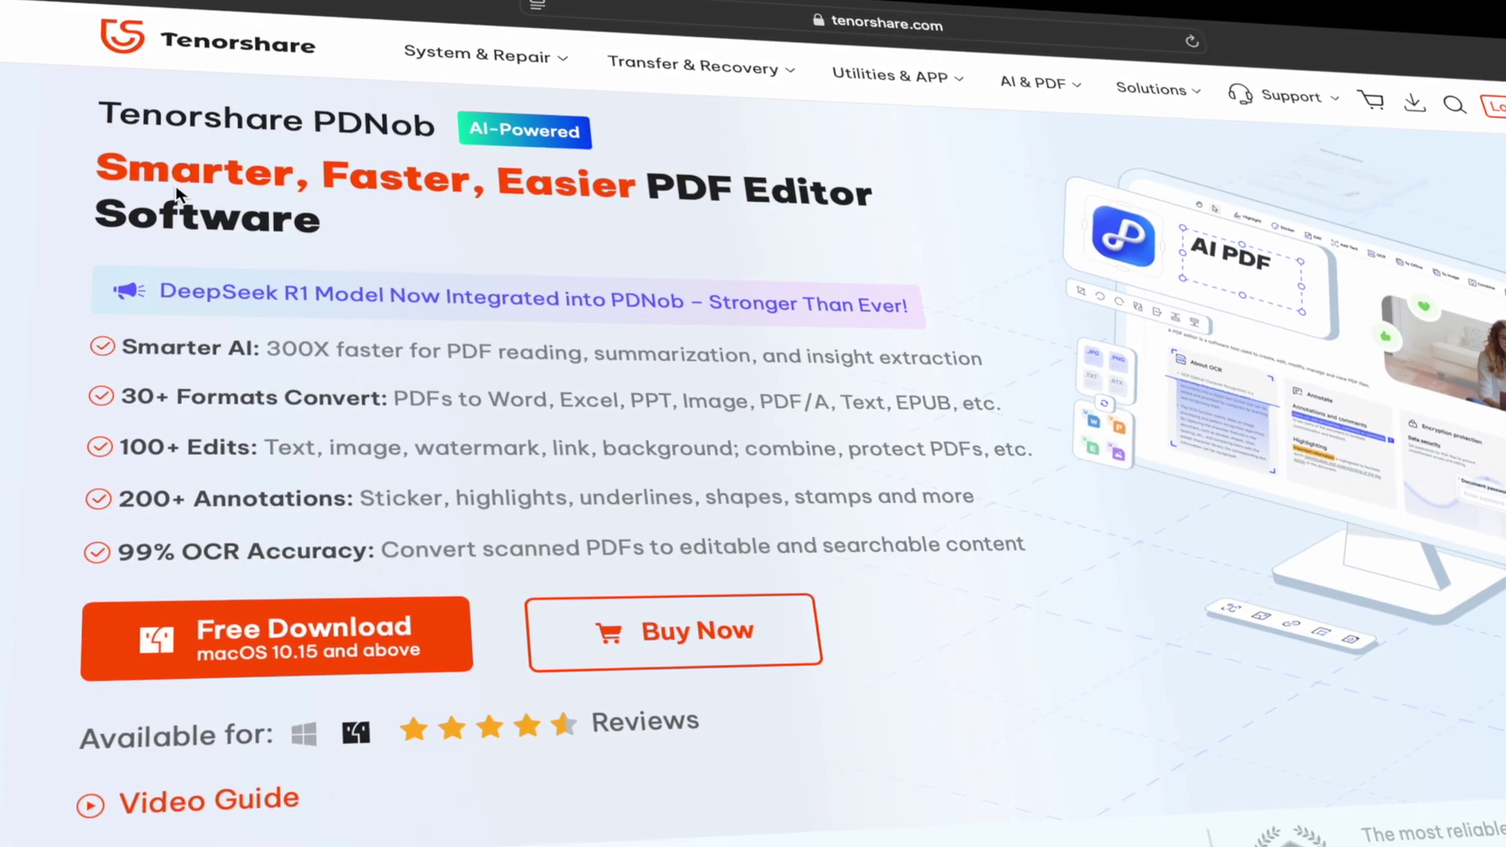
left_click_drag(109, 166, 349, 216)
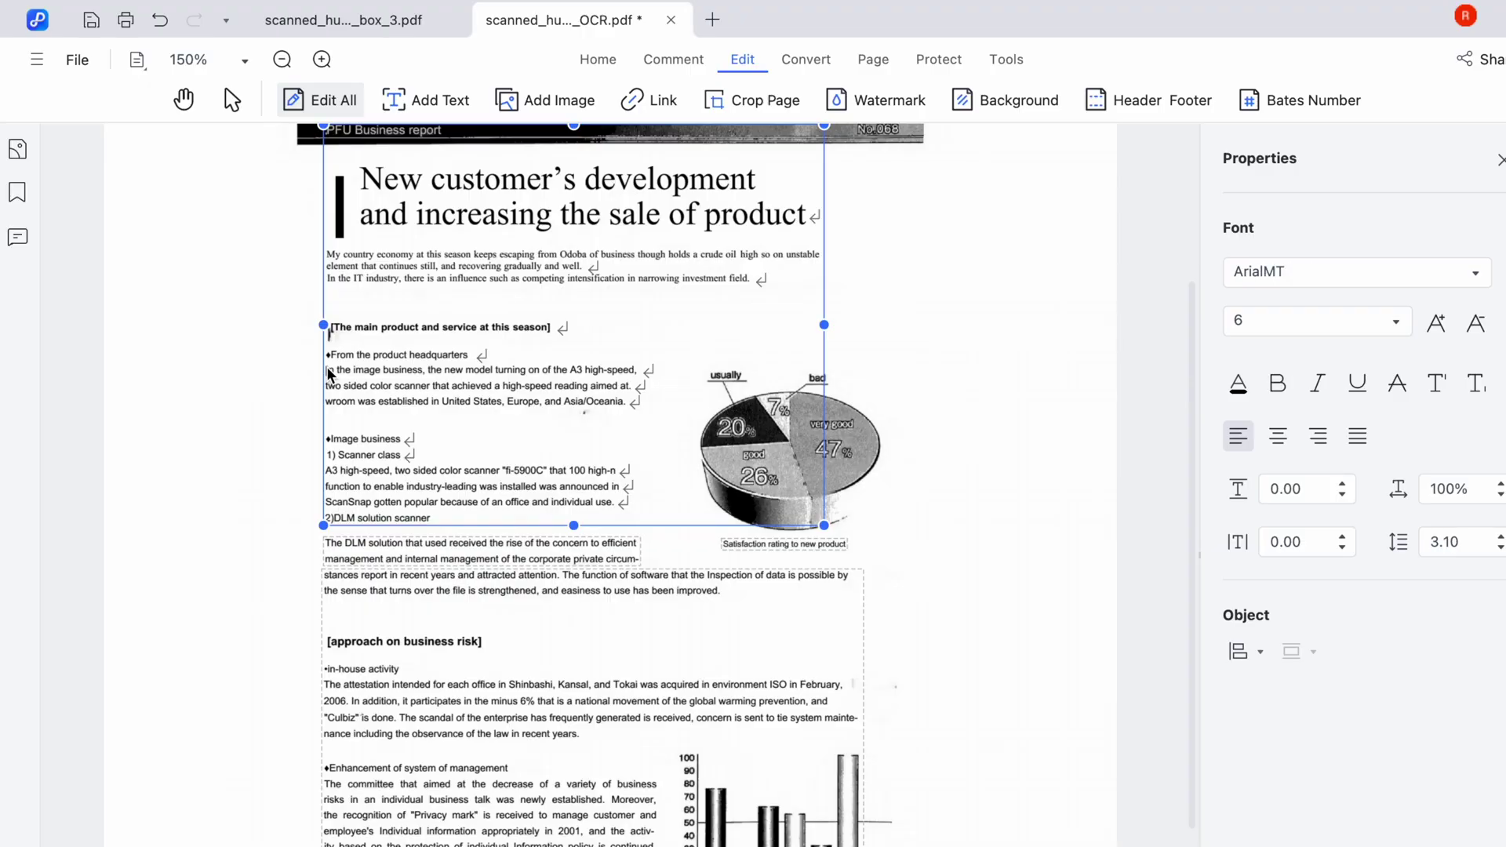
left_click_drag(326, 367, 424, 398)
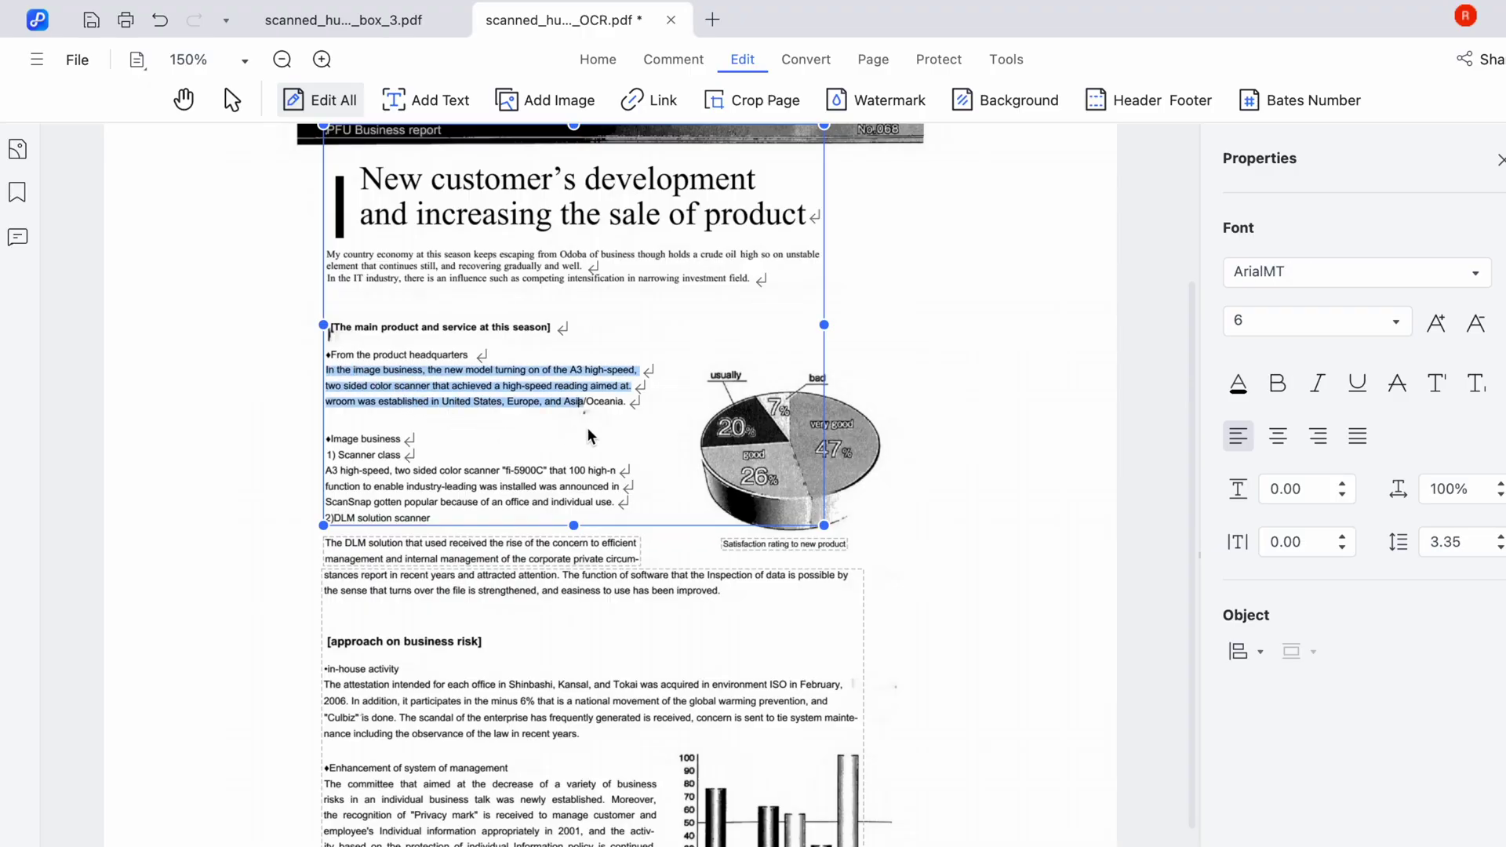
left_click_drag(591, 431, 640, 414)
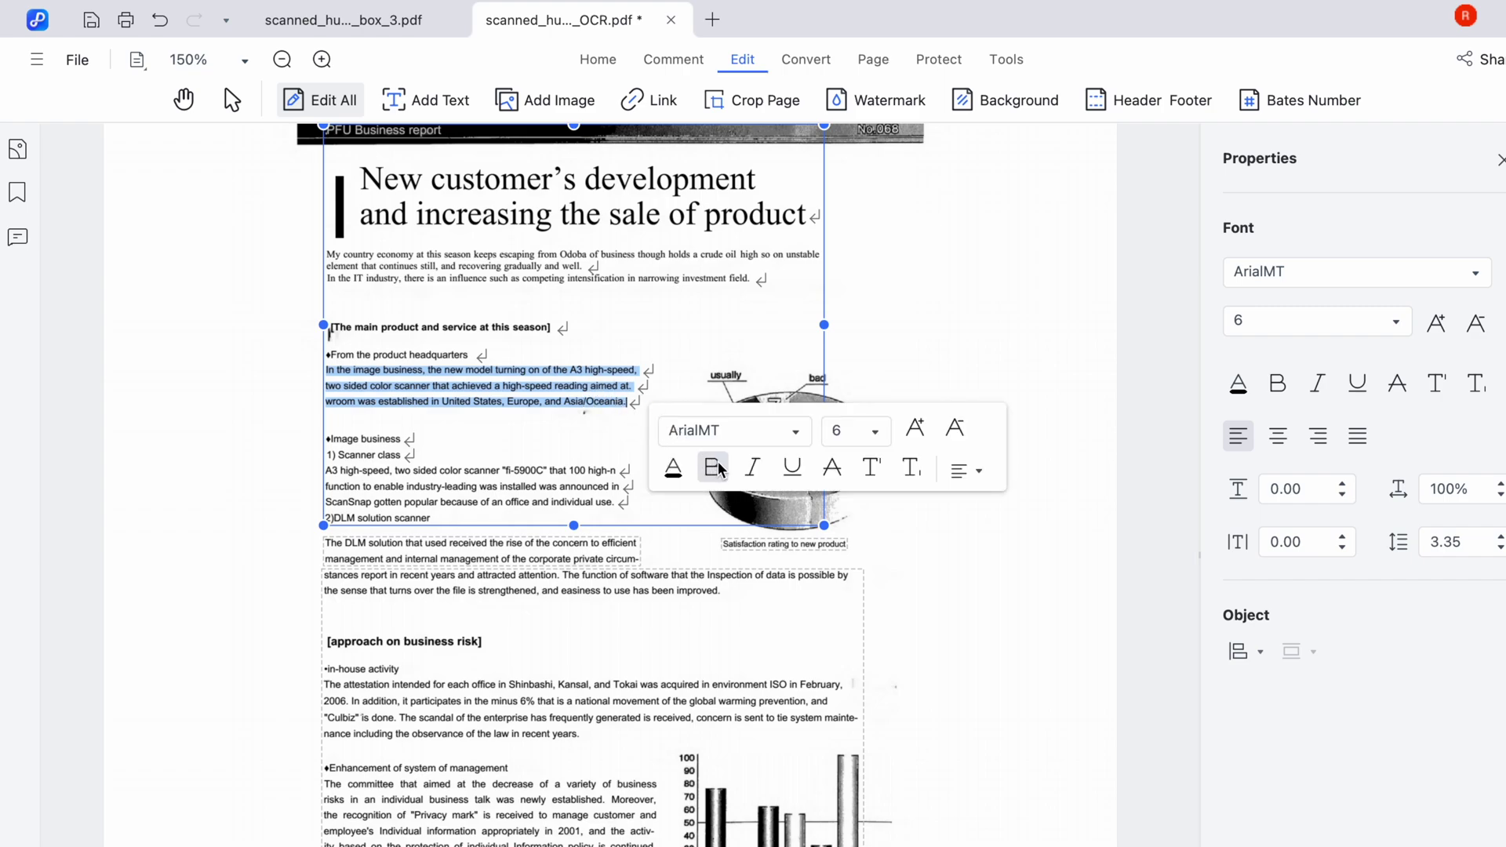
left_click(915, 430)
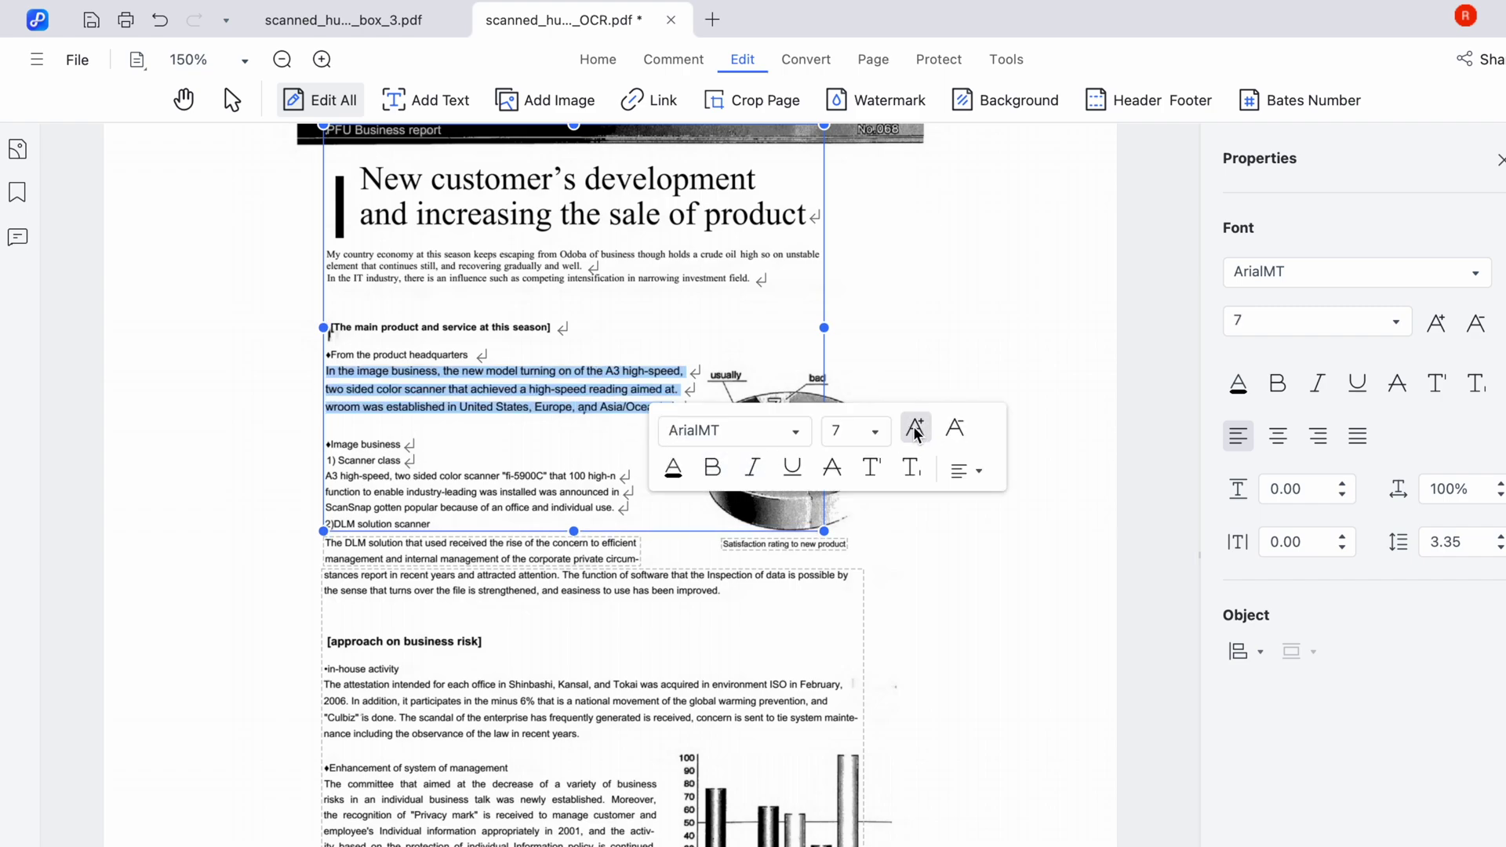
left_click(953, 431)
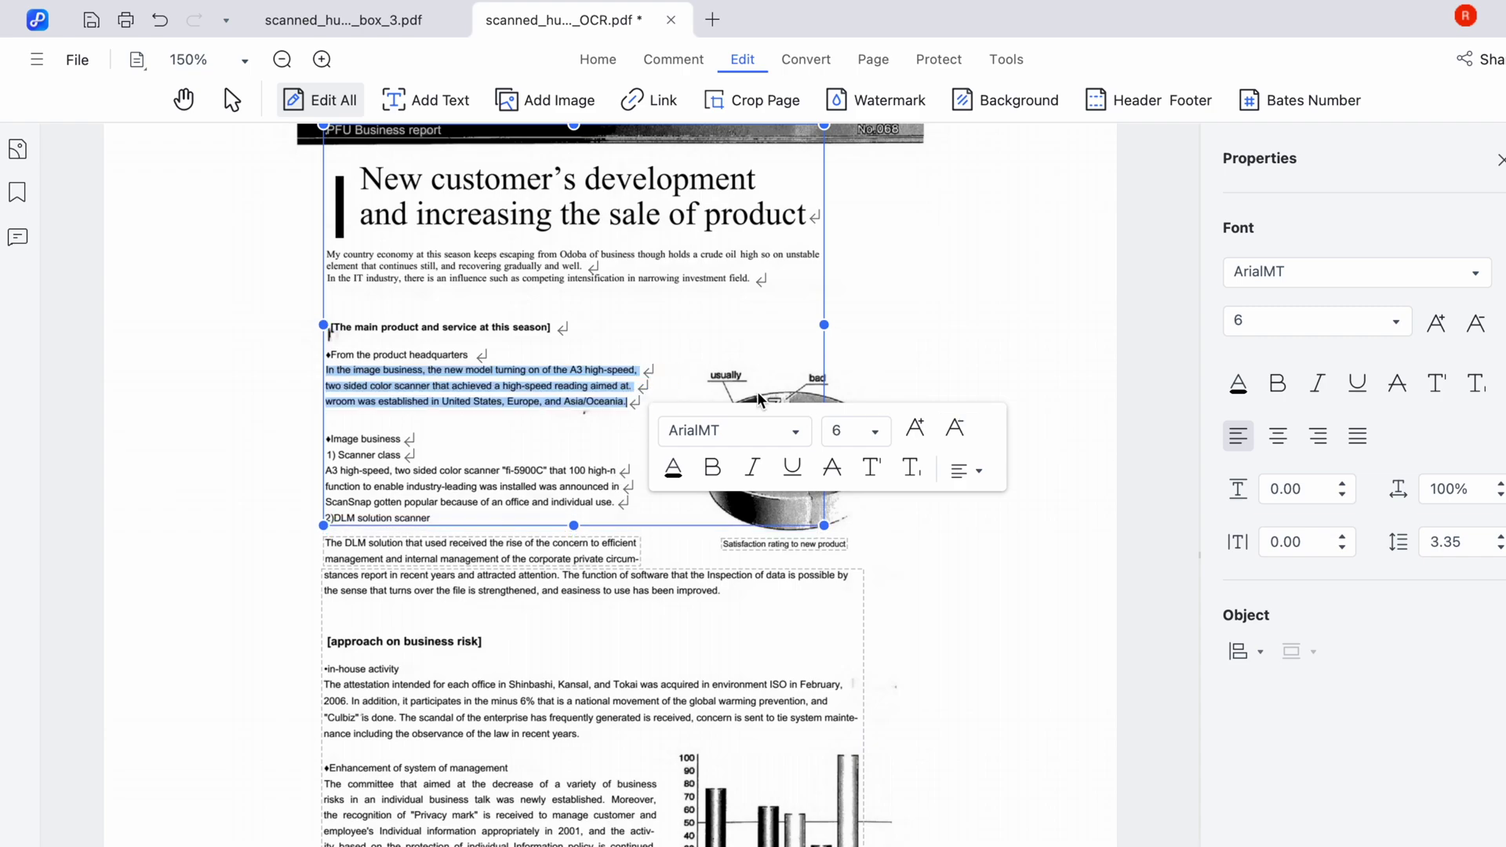
left_click(611, 409)
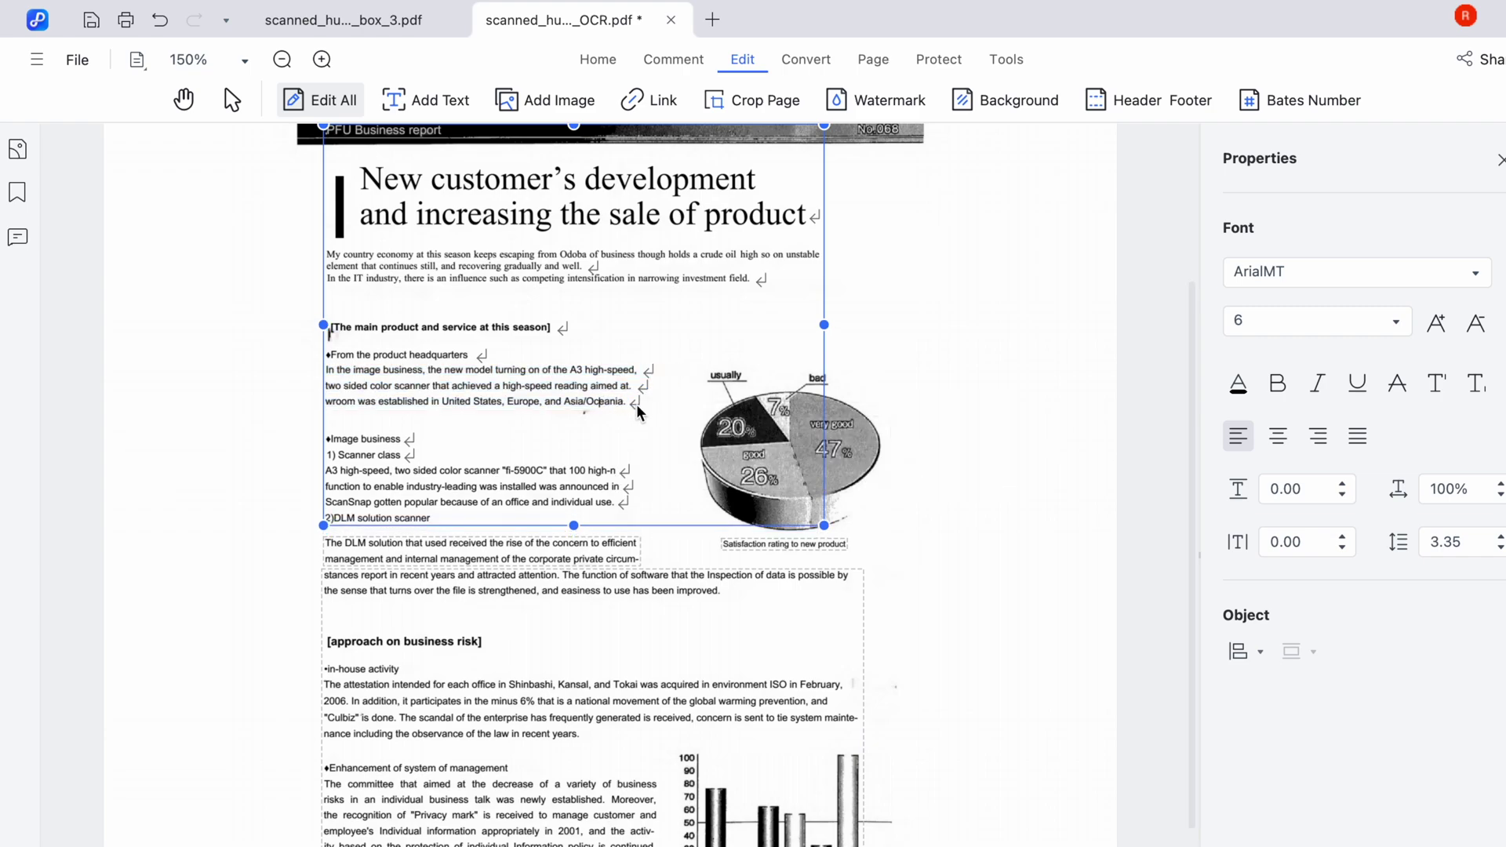